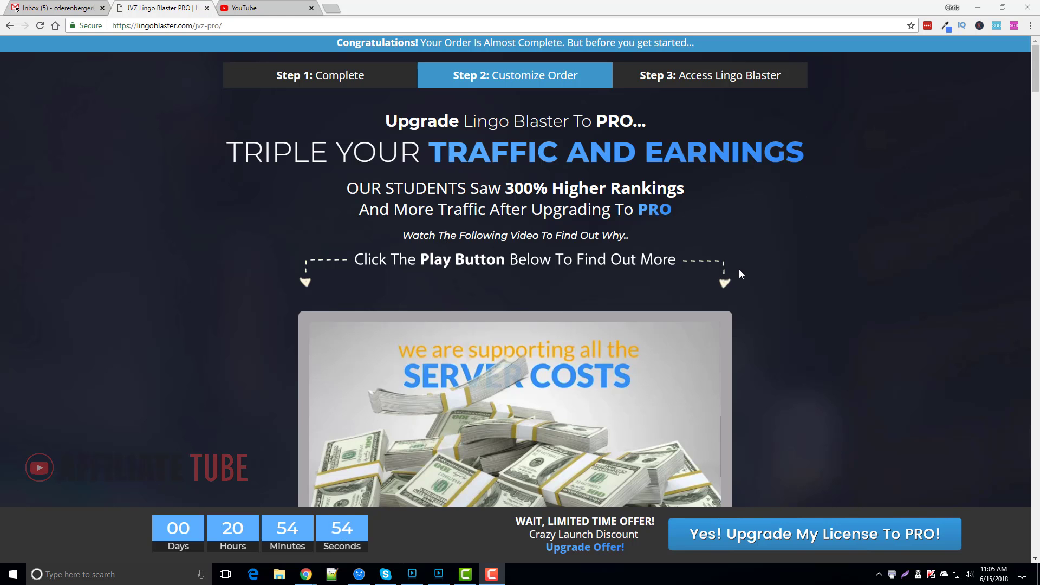
Step: Read the Lingo Blaster PRO comparison table and reasons down to 'Thanks But NO THANKS'
scroll(802, 274, down, 4)
scroll(815, 291, down, 3)
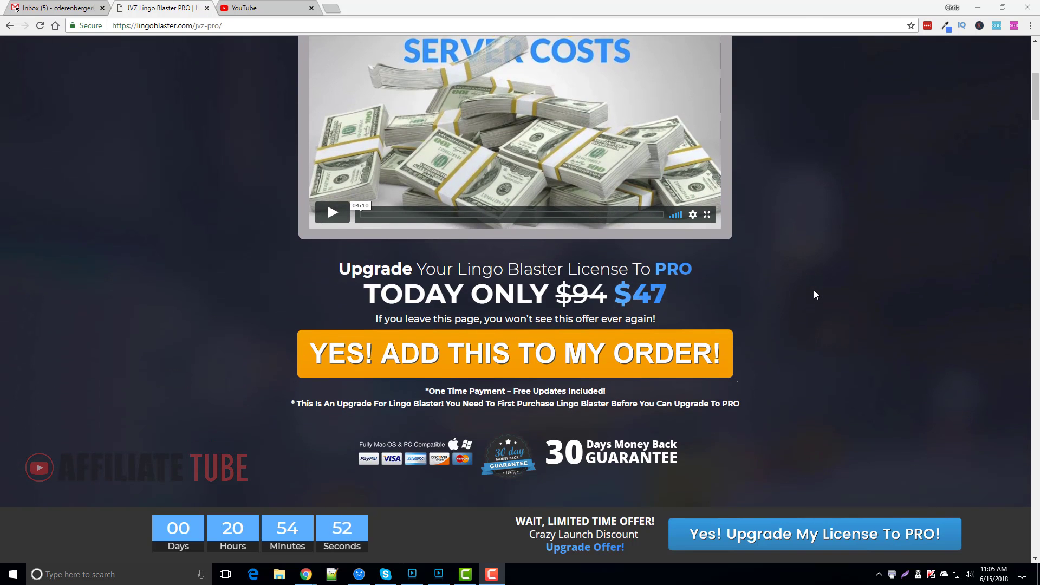
scroll(812, 319, down, 3)
scroll(810, 327, down, 3)
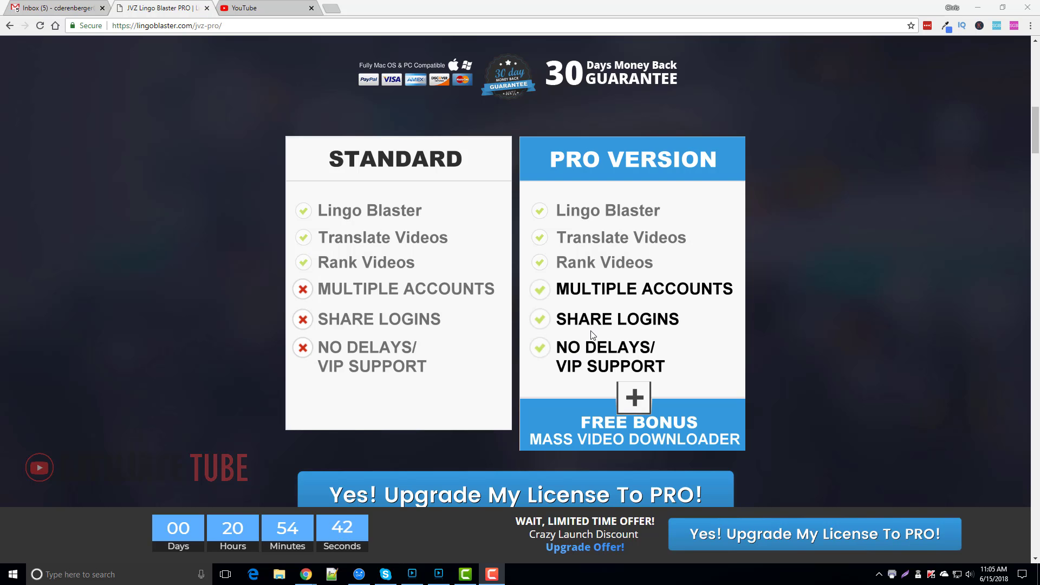
scroll(548, 368, down, 3)
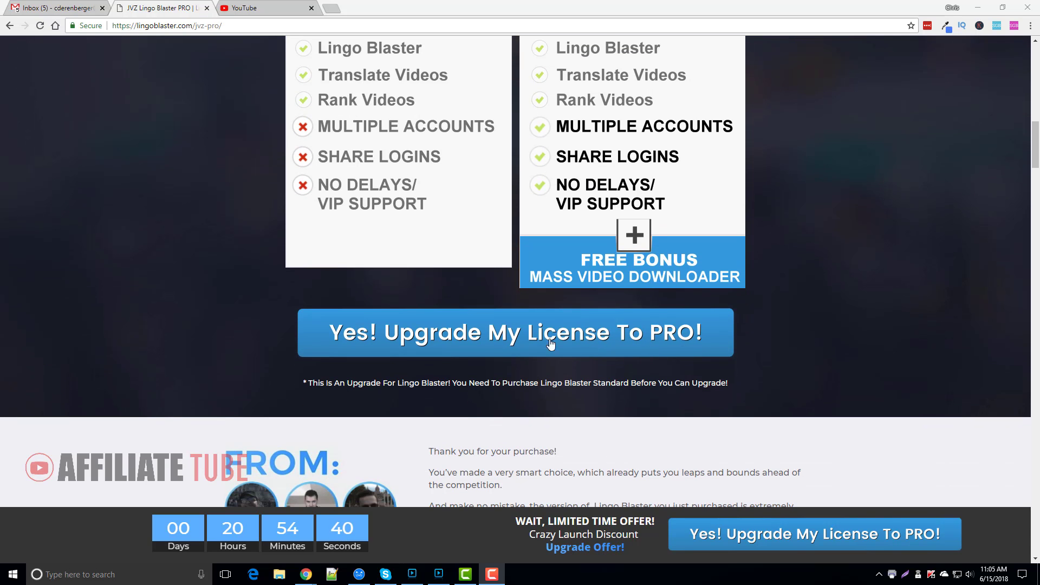
scroll(561, 336, down, 3)
scroll(487, 338, down, 4)
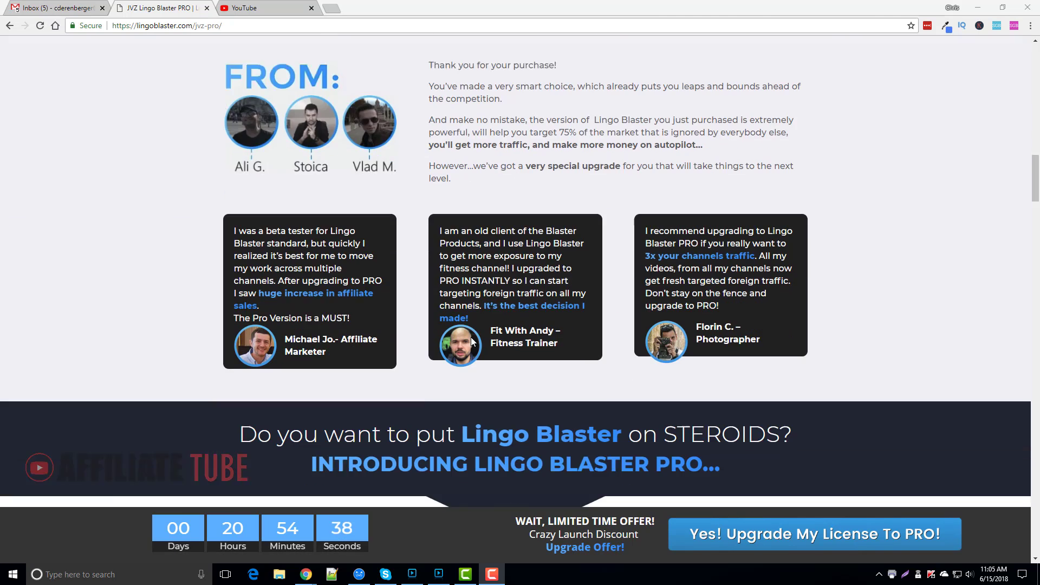
scroll(488, 336, down, 1)
scroll(542, 333, down, 4)
scroll(596, 329, down, 3)
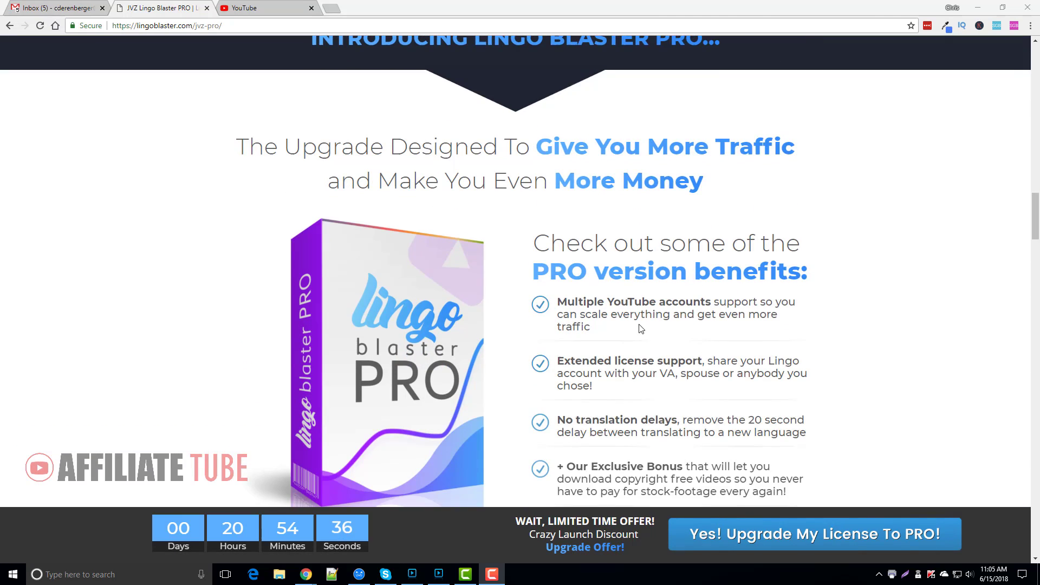
scroll(639, 353, down, 3)
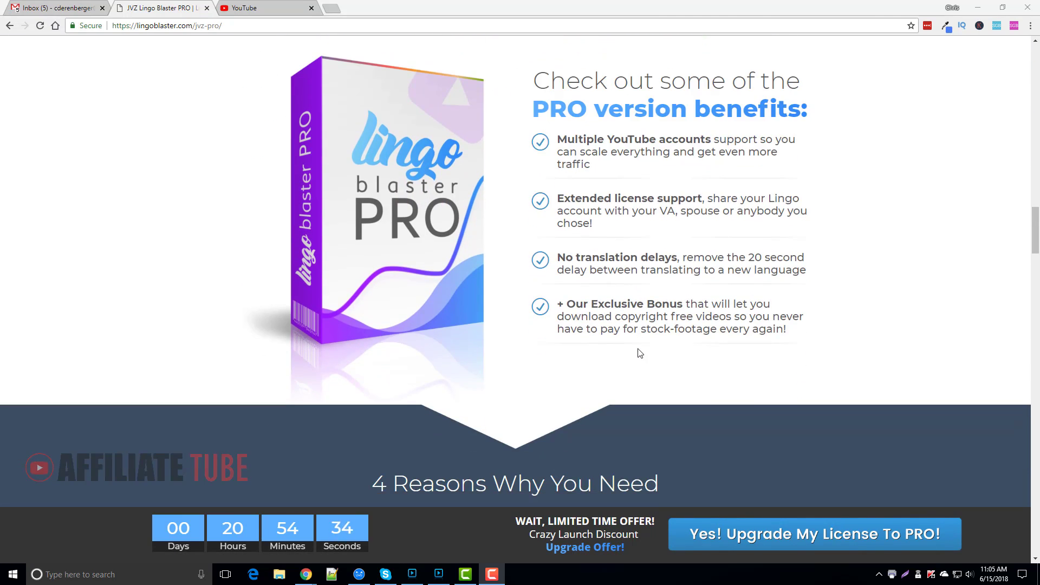
scroll(642, 352, down, 3)
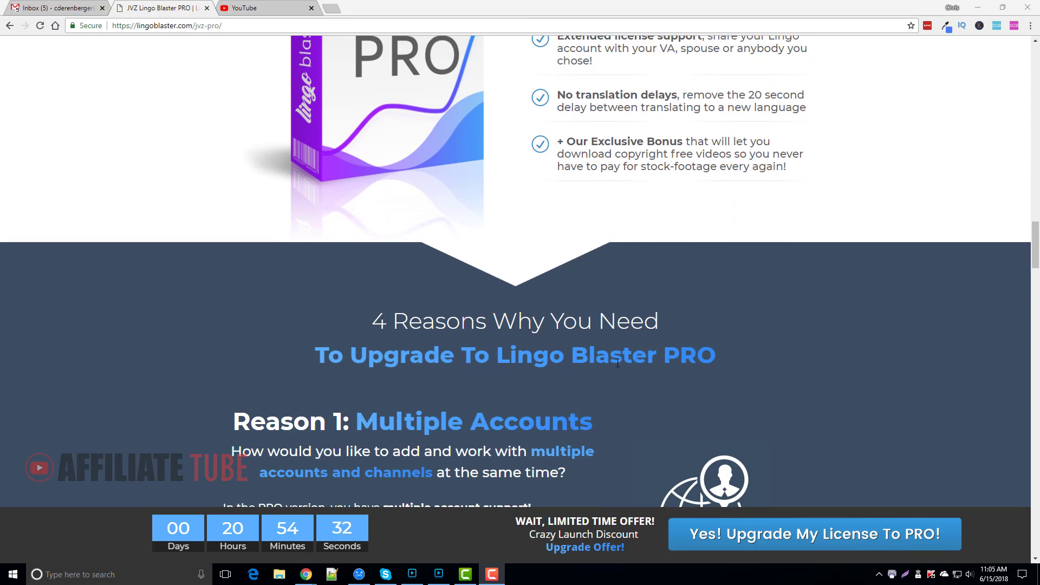
scroll(519, 376, down, 1)
scroll(519, 375, down, 1)
scroll(420, 363, down, 3)
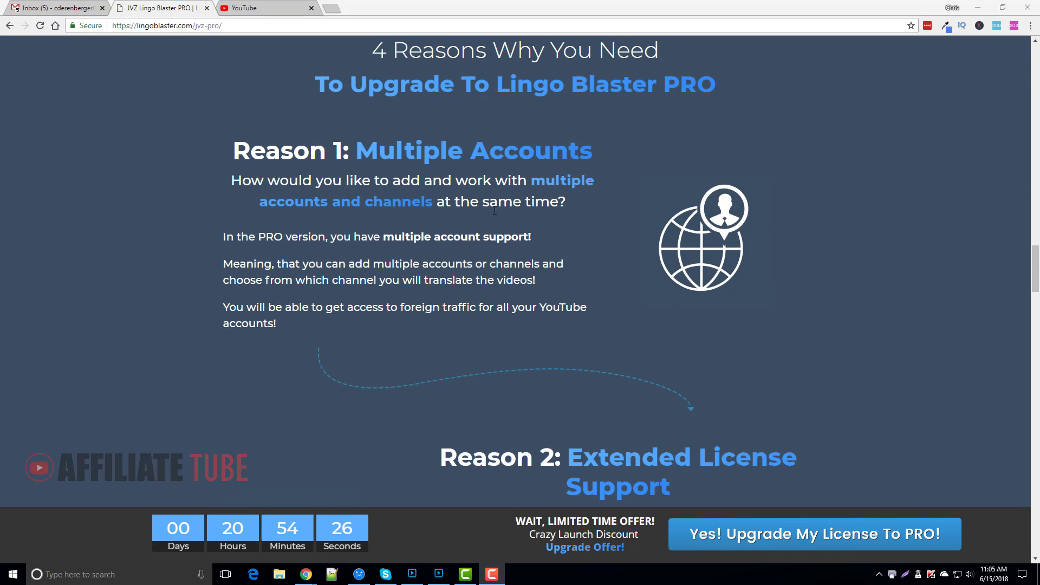
scroll(497, 332, down, 1)
scroll(485, 342, down, 2)
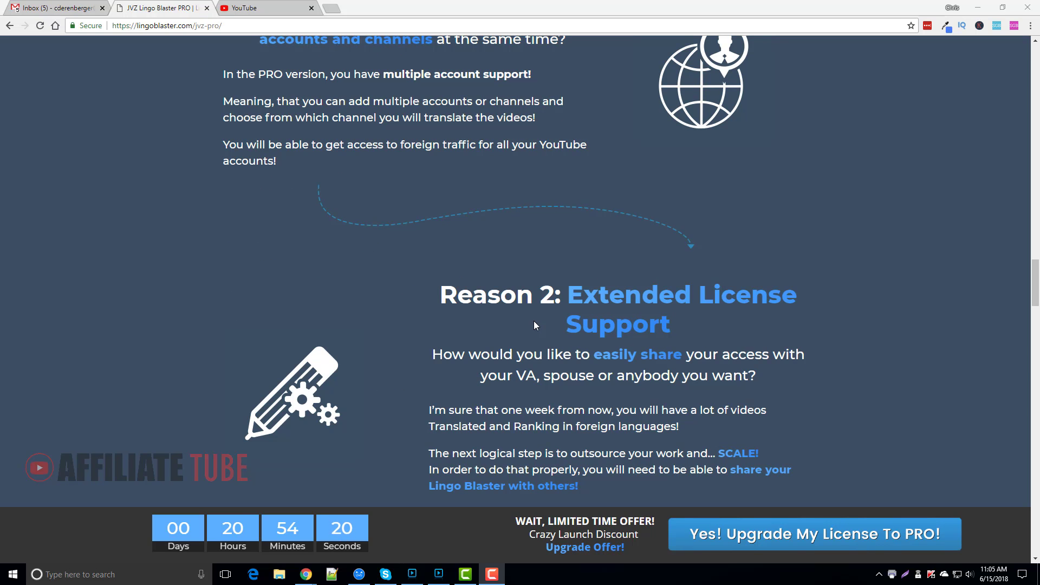
scroll(565, 348, down, 5)
scroll(469, 261, down, 2)
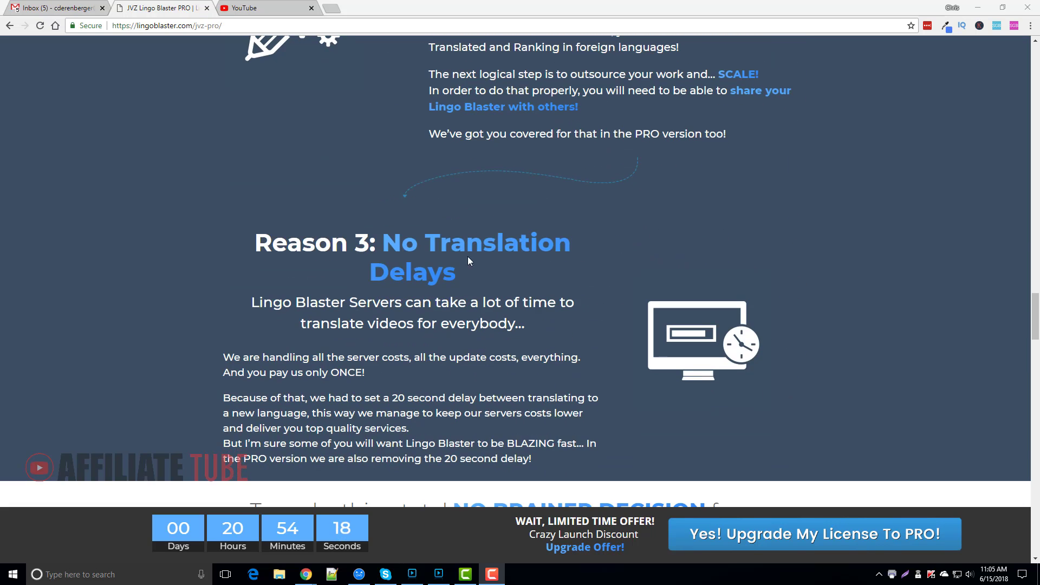
scroll(441, 337, down, 2)
scroll(453, 279, down, 2)
scroll(452, 277, up, 2)
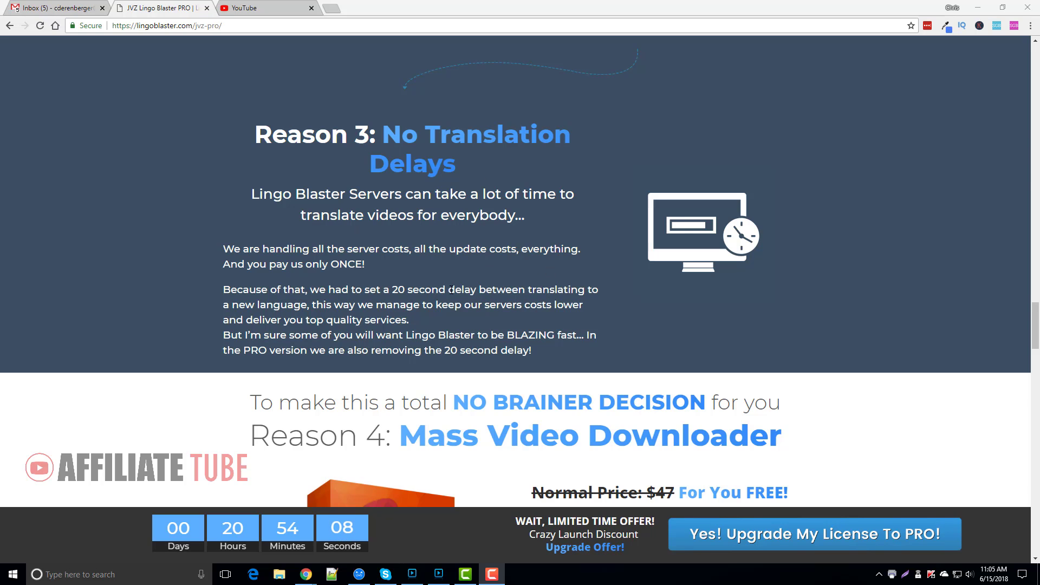
scroll(329, 305, down, 3)
scroll(379, 244, down, 1)
scroll(424, 181, down, 2)
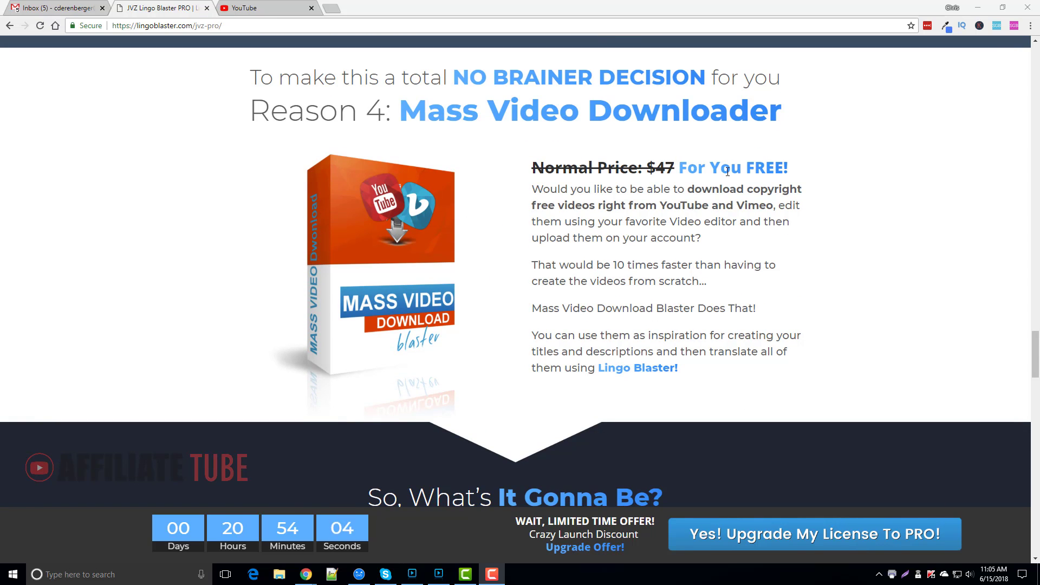
scroll(636, 269, down, 4)
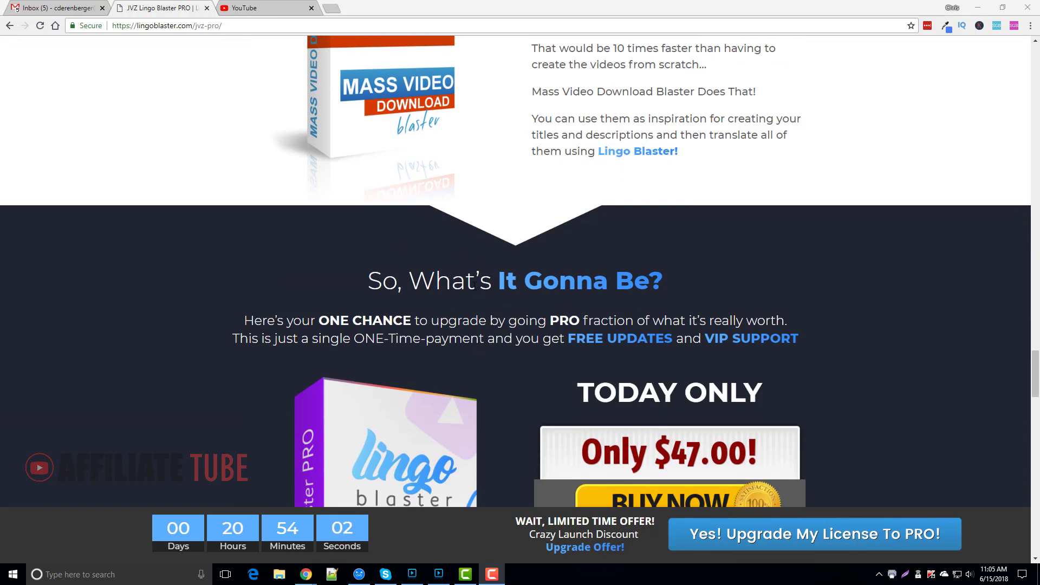
scroll(473, 283, down, 3)
scroll(542, 295, down, 2)
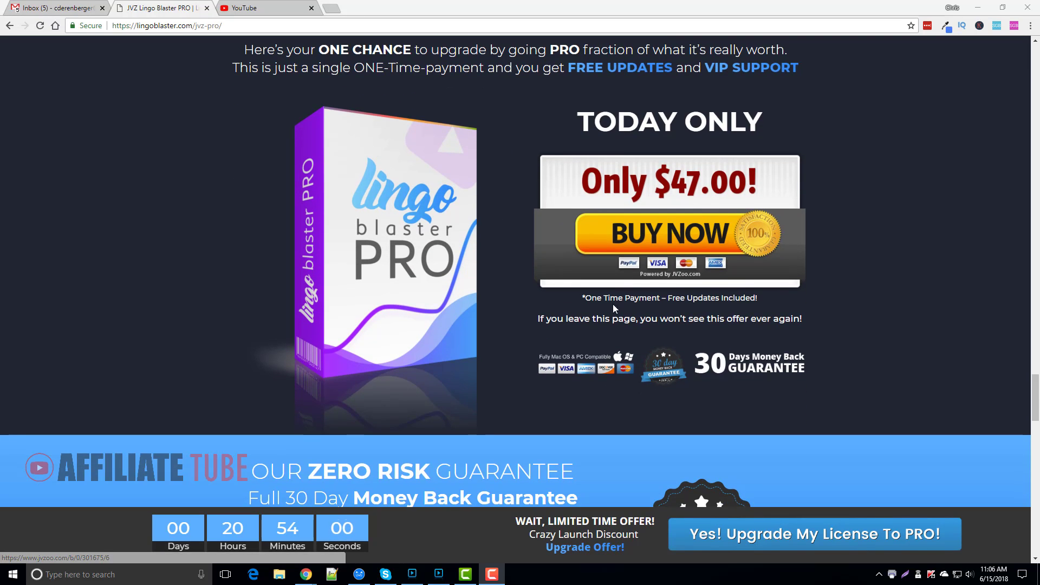
scroll(614, 307, down, 3)
scroll(563, 311, down, 2)
scroll(512, 315, down, 4)
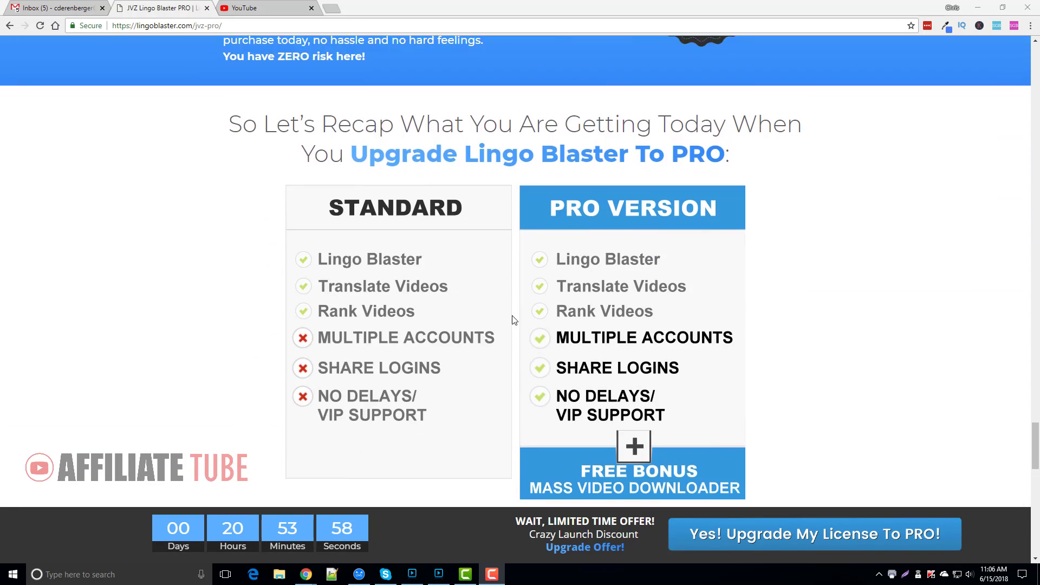
scroll(513, 319, down, 6)
scroll(515, 317, down, 6)
scroll(516, 314, down, 5)
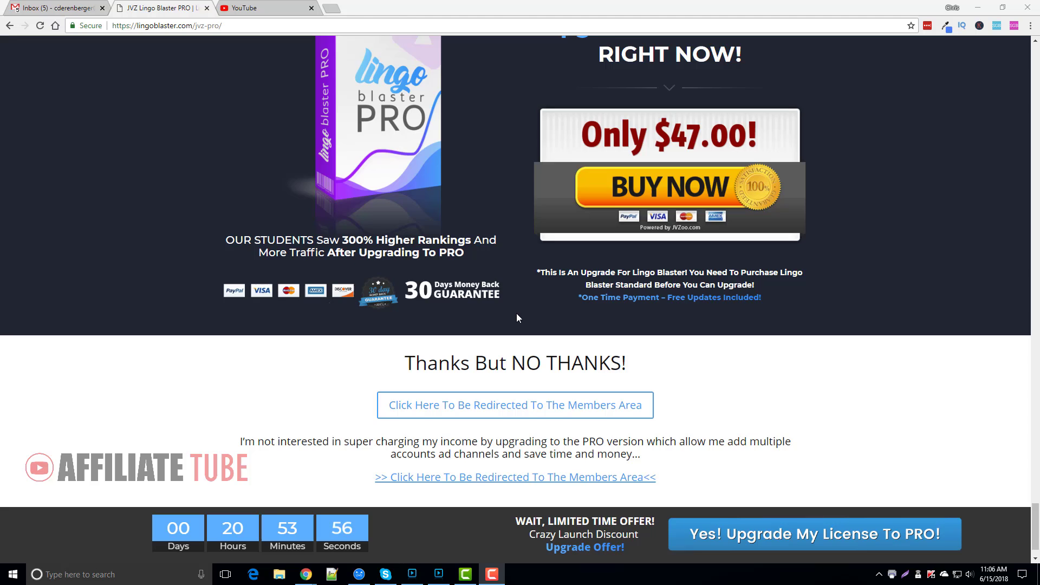
Step: Read the Agency upsell's agency-rights pitch down to the Step-By-Step client-finding guide
scroll(517, 315, down, 1)
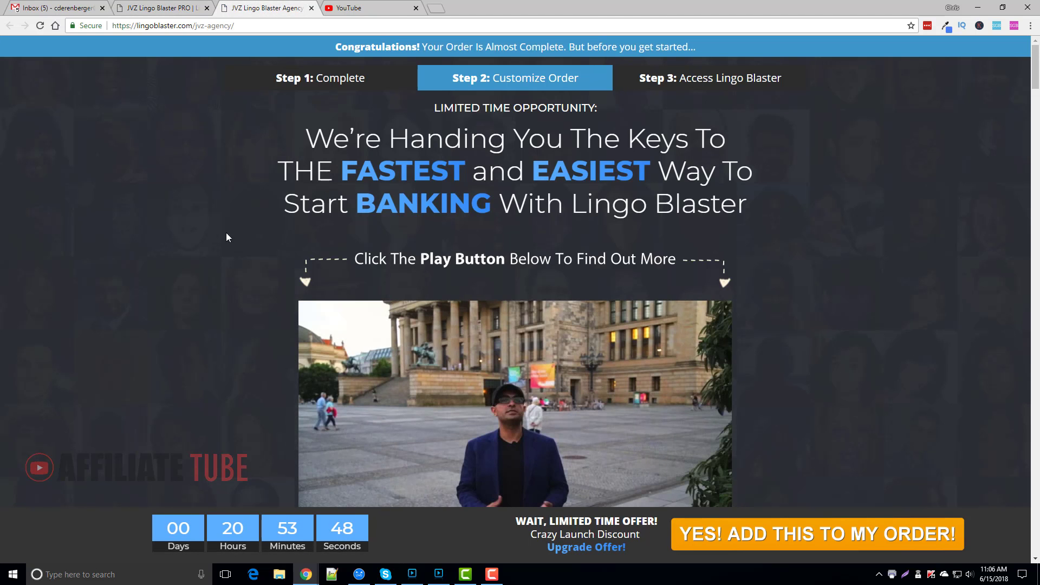
scroll(229, 316, down, 4)
scroll(243, 342, down, 3)
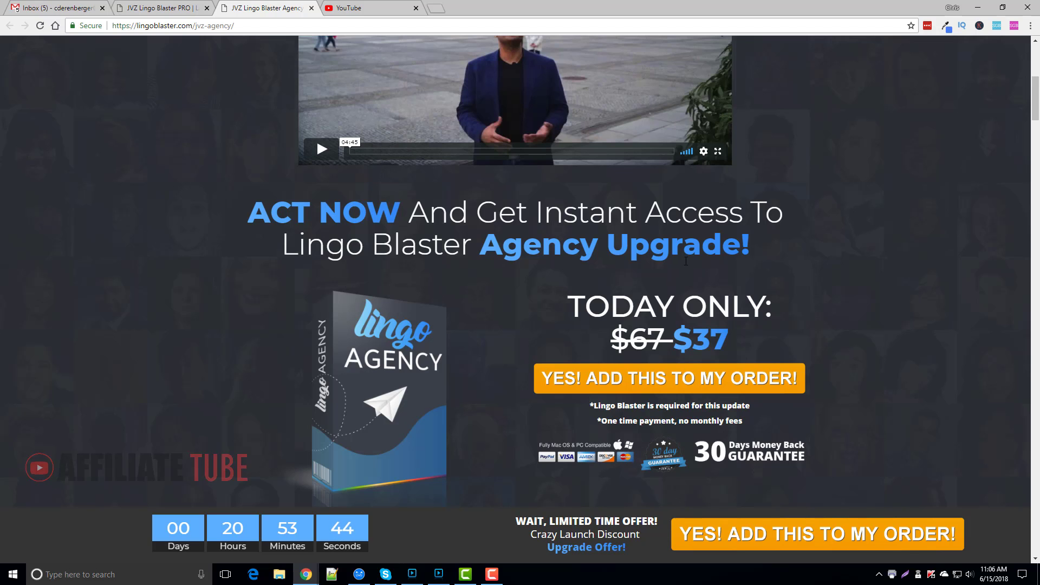
scroll(849, 337, down, 4)
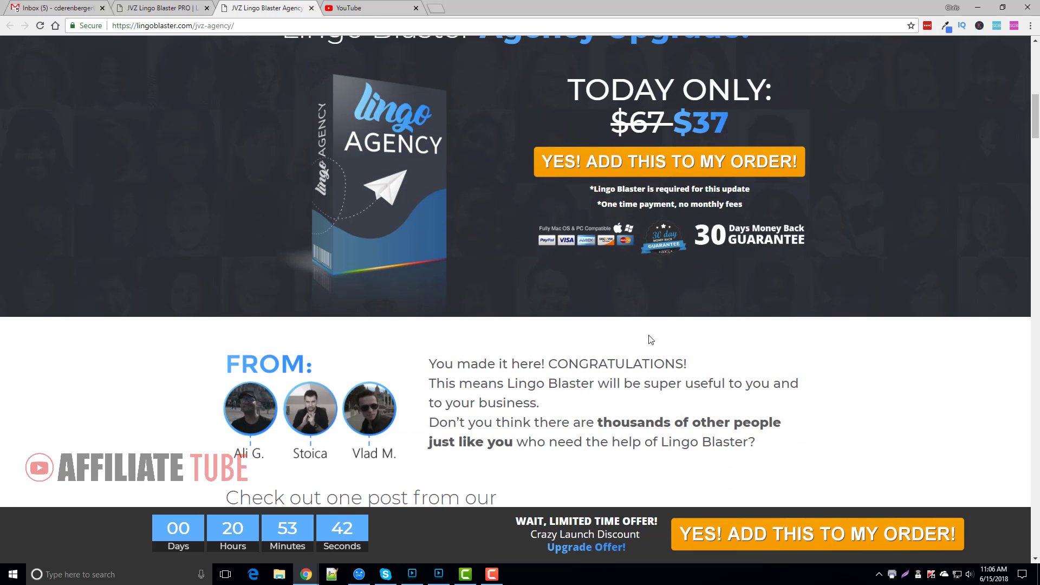
scroll(648, 339, down, 3)
scroll(495, 260, down, 3)
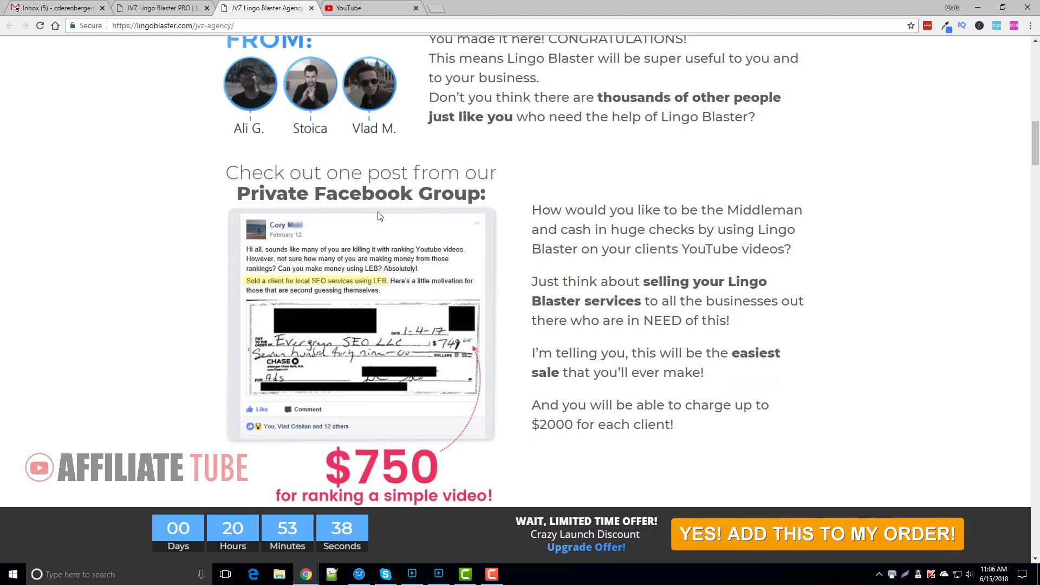
scroll(461, 227, down, 4)
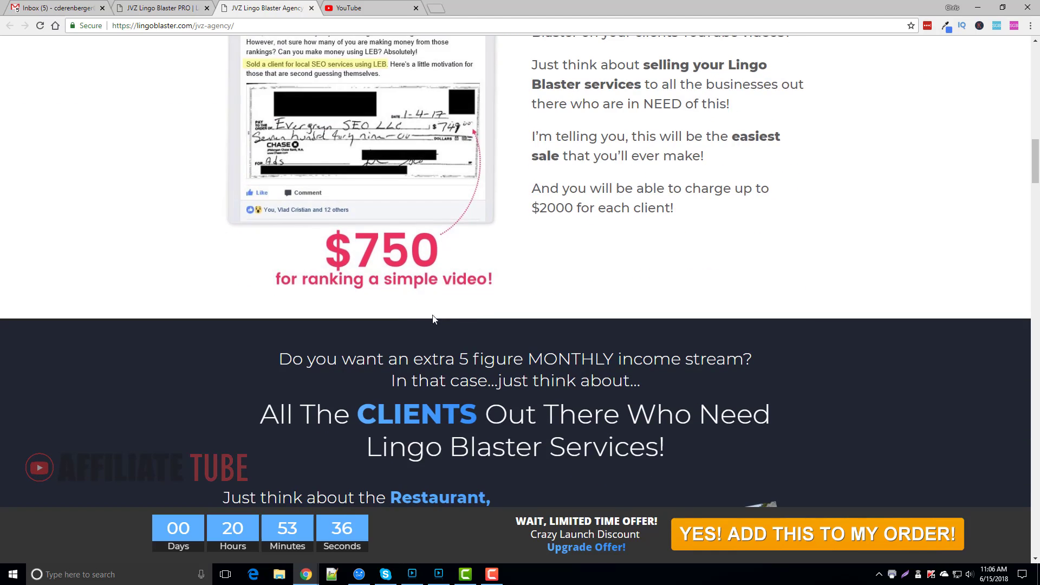
scroll(475, 341, down, 4)
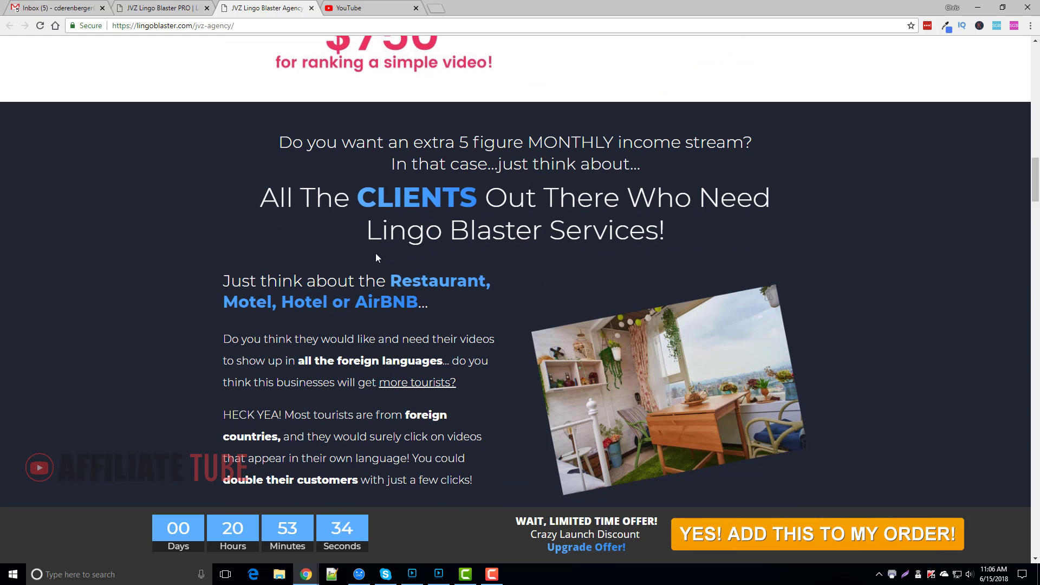
scroll(417, 293, down, 2)
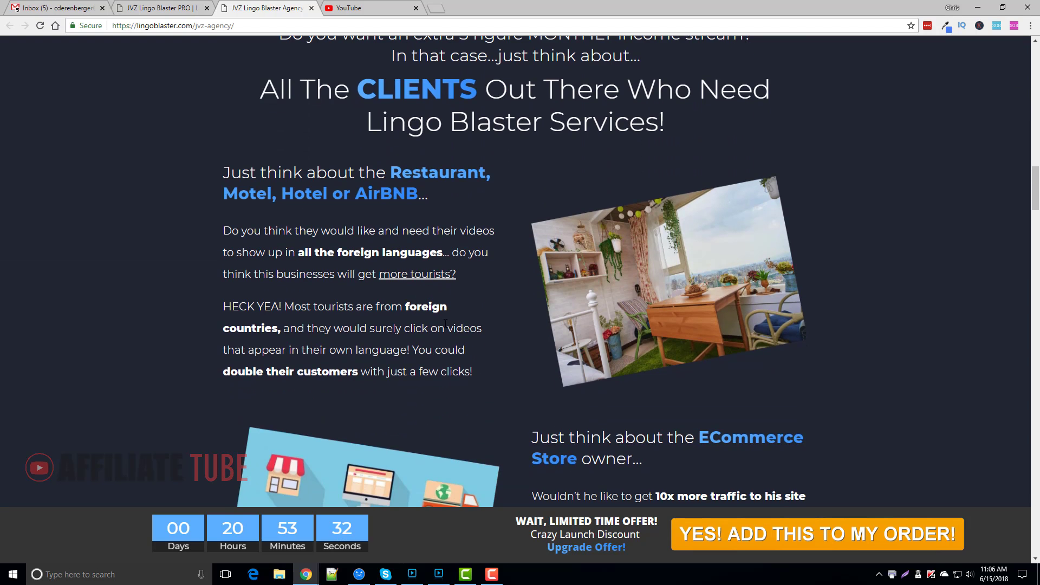
scroll(445, 322, down, 2)
scroll(464, 313, down, 2)
scroll(468, 320, down, 3)
scroll(398, 337, down, 4)
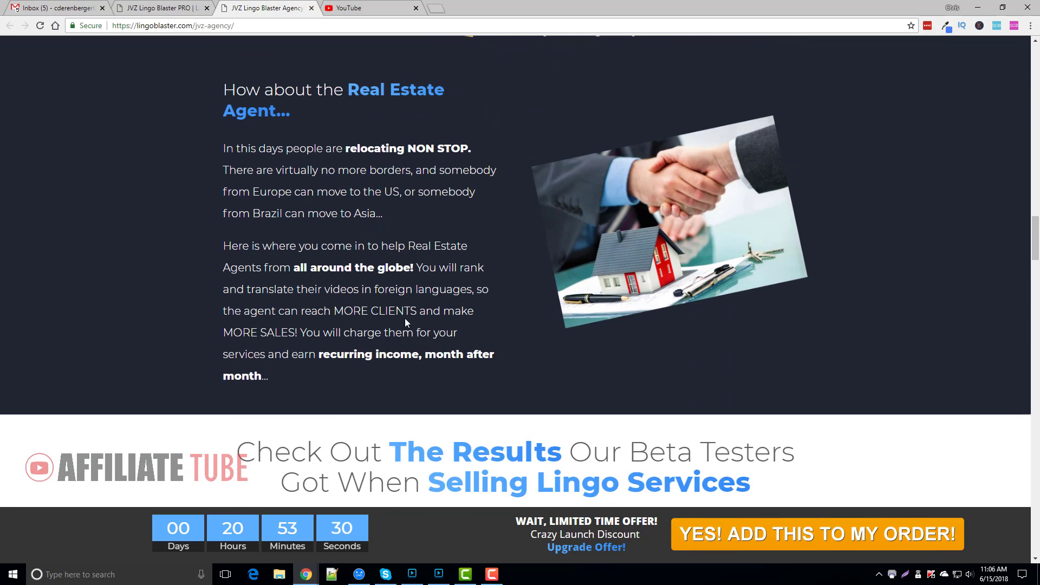
scroll(396, 318, down, 4)
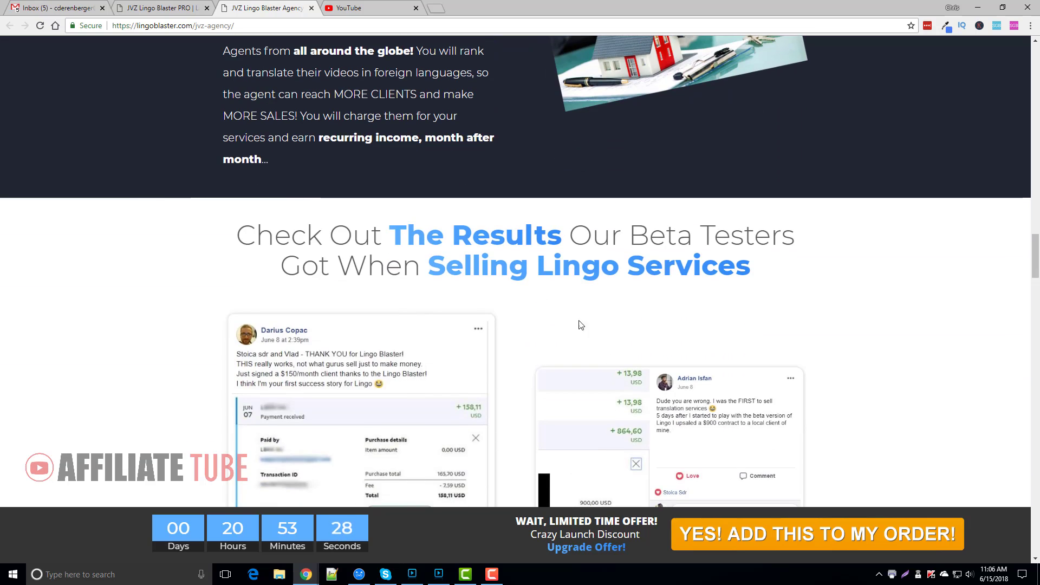
scroll(583, 341, down, 5)
scroll(520, 325, down, 4)
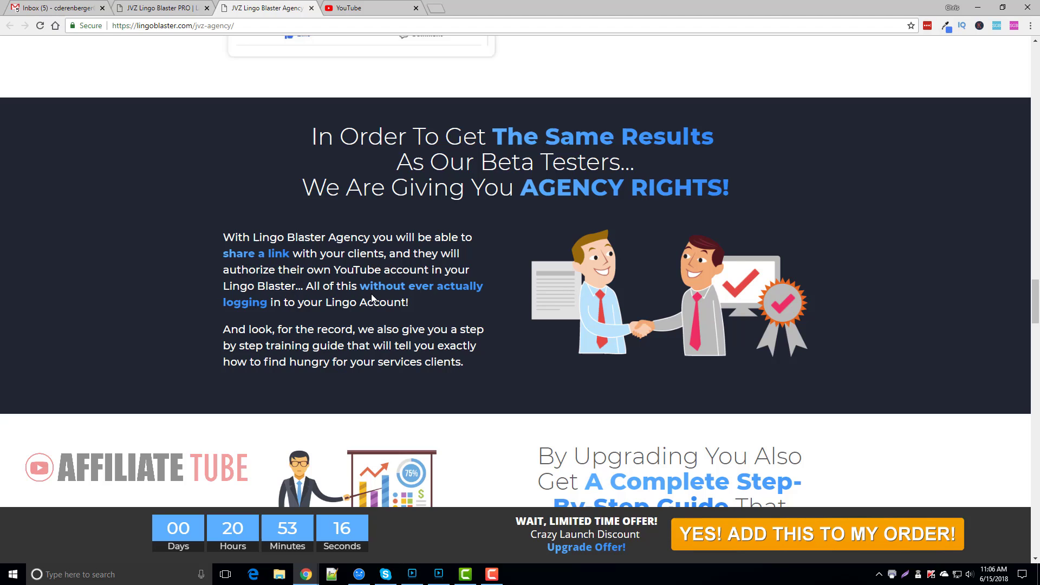
scroll(457, 325, down, 1)
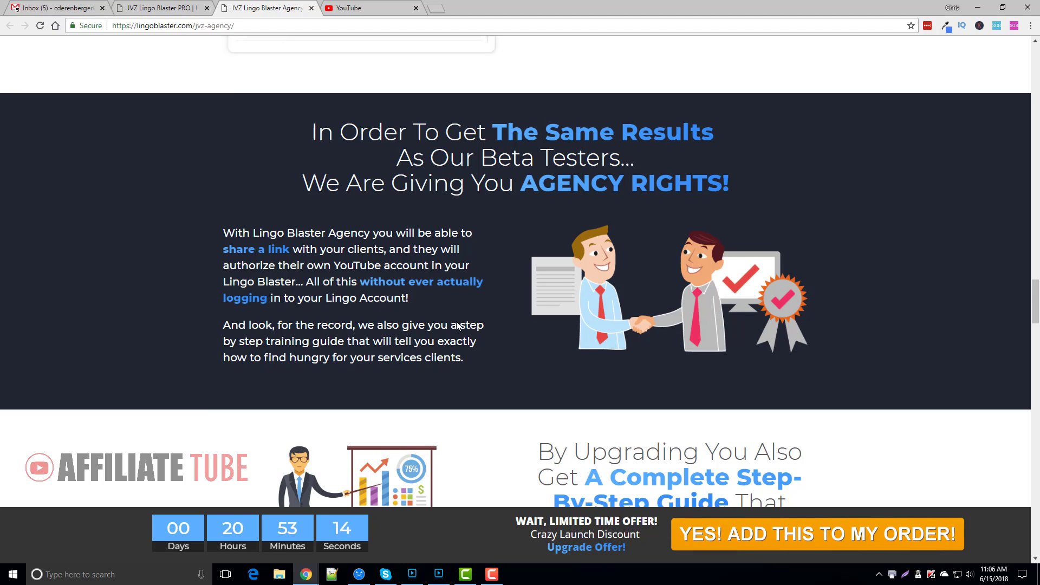
scroll(456, 325, down, 2)
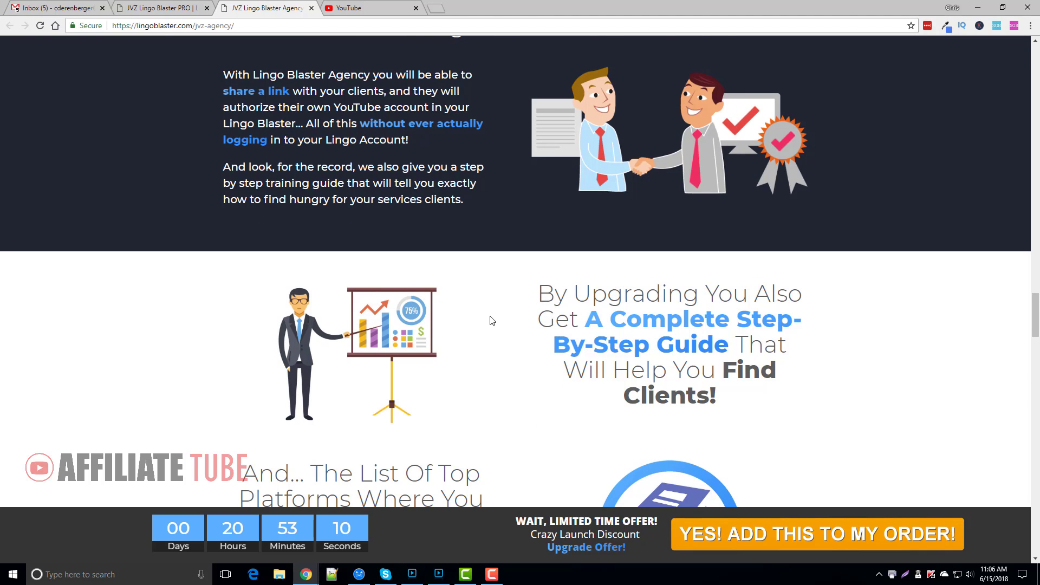
scroll(490, 320, up, 1)
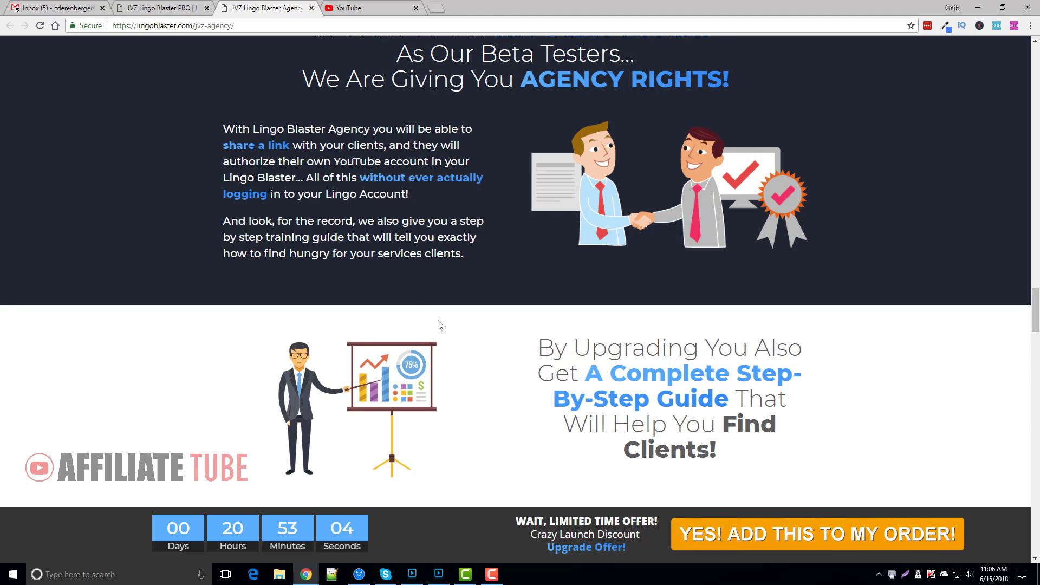
Step: Scroll further through the Lingo Blaster Agency offer toward its pricing
scroll(457, 341, down, 4)
scroll(653, 292, down, 2)
scroll(539, 319, down, 4)
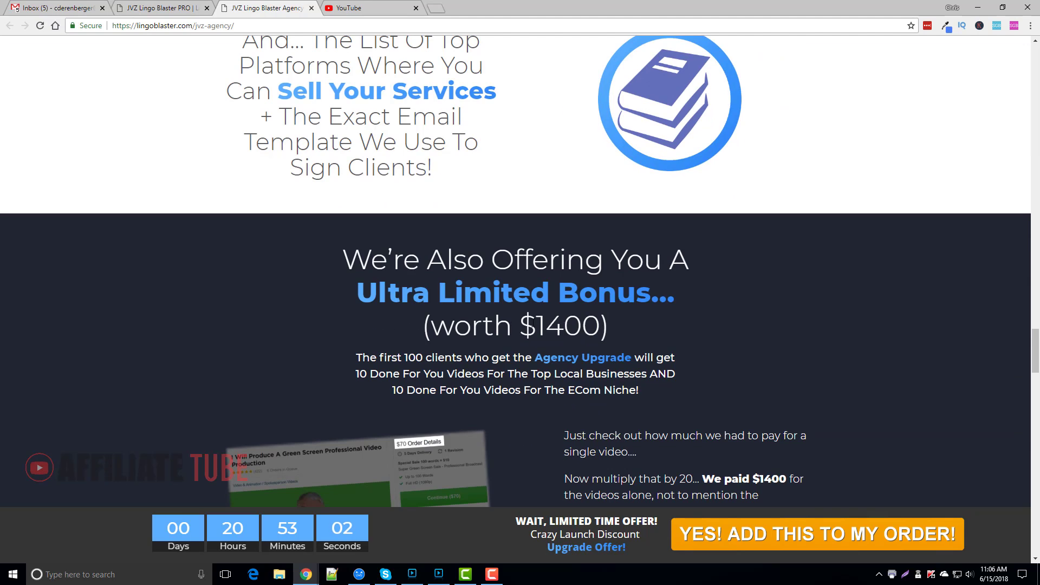
scroll(532, 321, down, 4)
scroll(317, 271, down, 4)
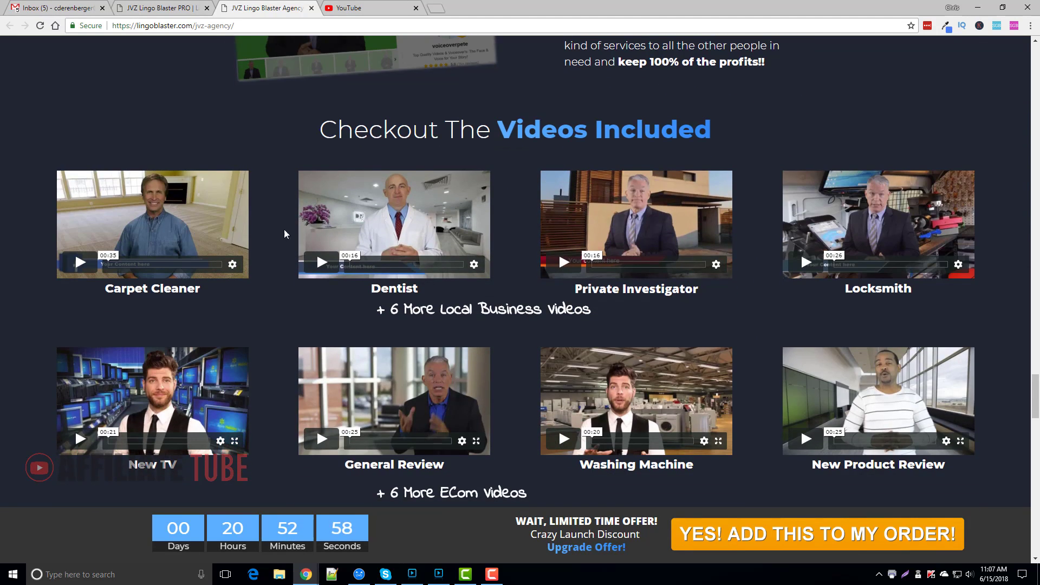
scroll(276, 295, down, 2)
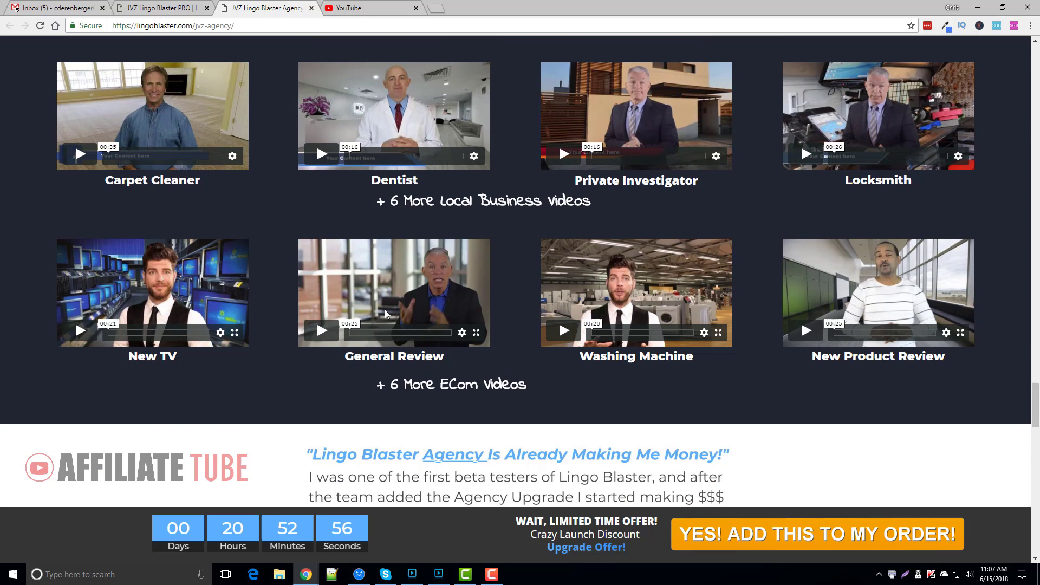
scroll(386, 314, down, 3)
scroll(484, 312, down, 5)
scroll(488, 279, down, 4)
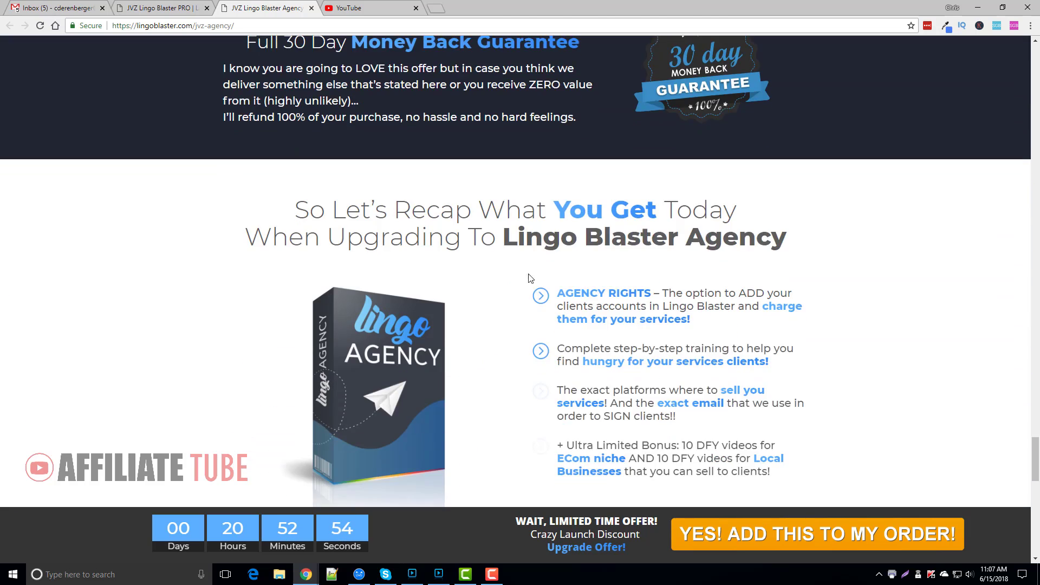
scroll(536, 281, down, 3)
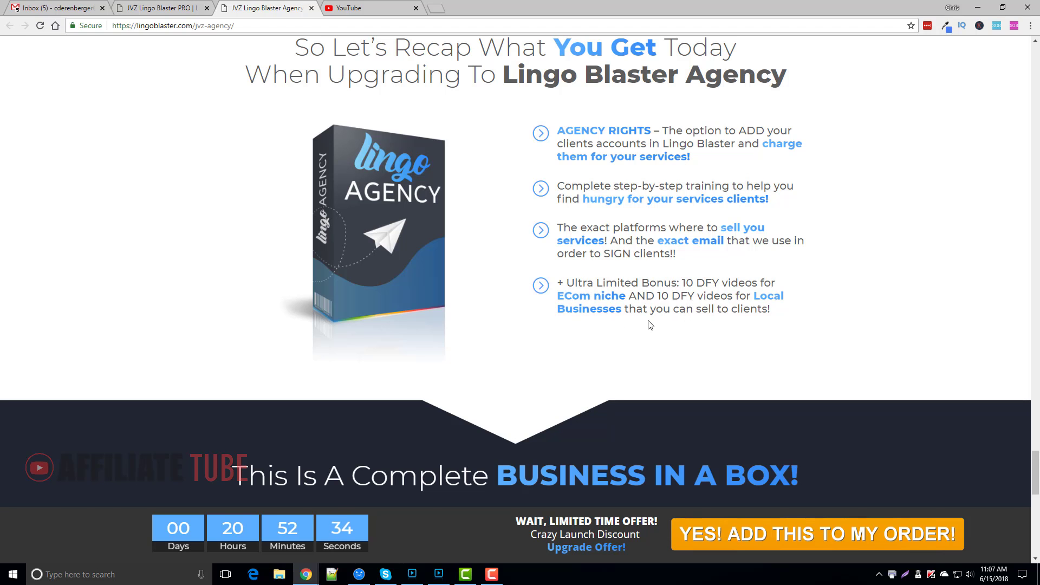
Step: Decline the $37 Agency offer and switch to the new Video Marketing Blaster tab
scroll(714, 308, down, 1)
scroll(585, 332, down, 3)
scroll(542, 303, down, 5)
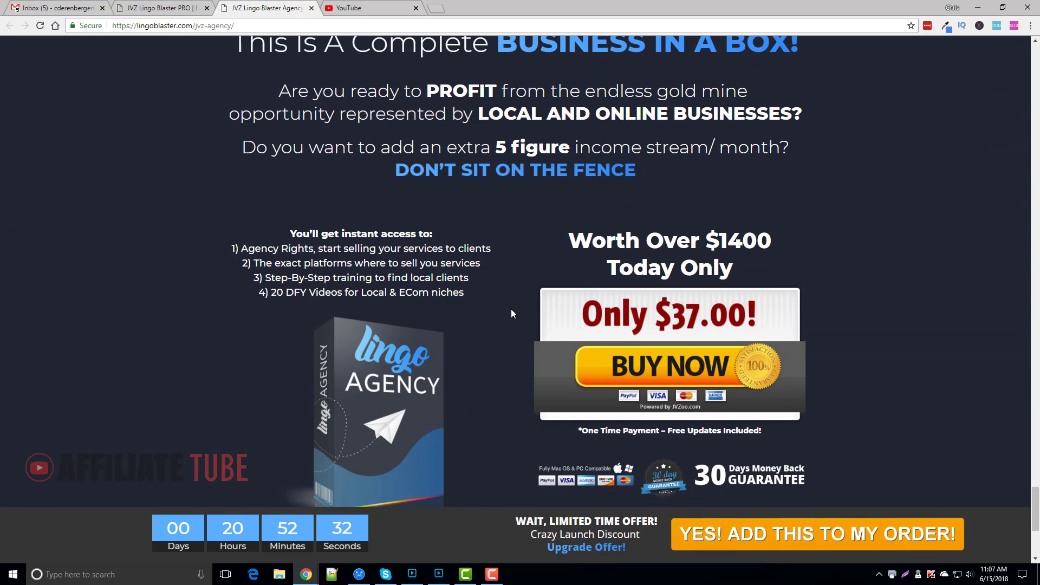
scroll(568, 257, down, 2)
scroll(497, 284, down, 3)
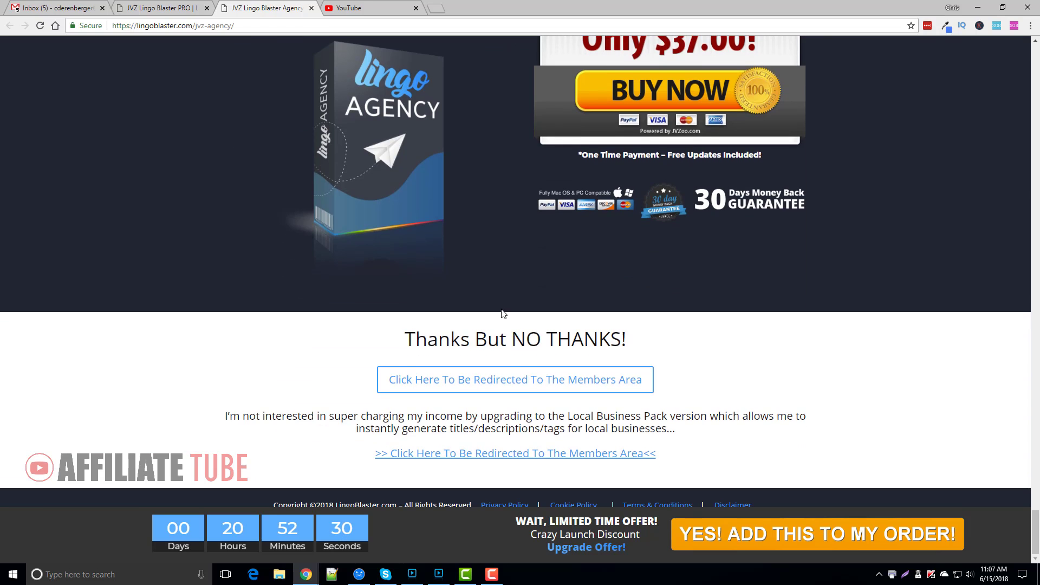
click(507, 453)
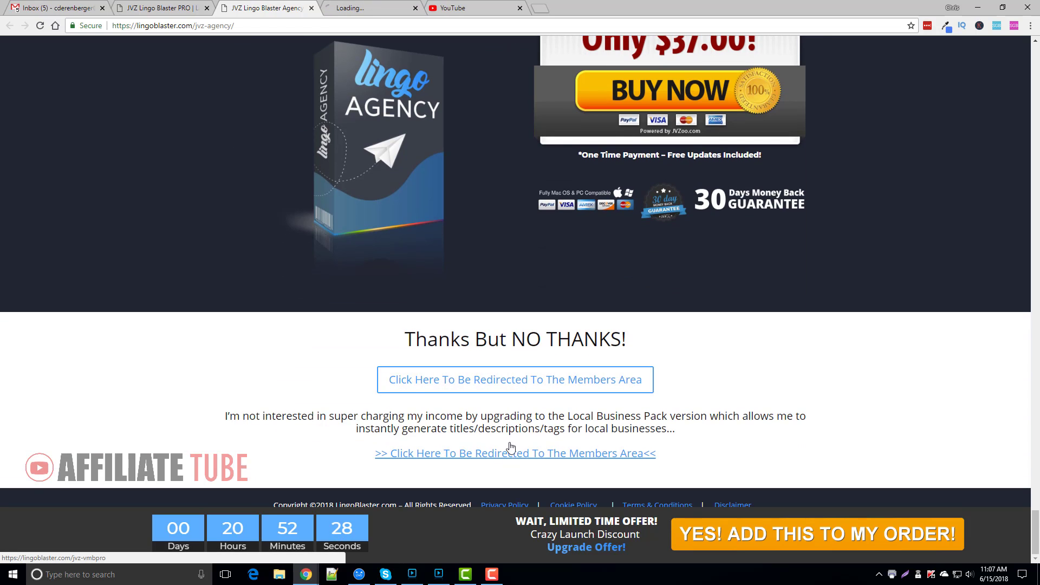
click(374, 8)
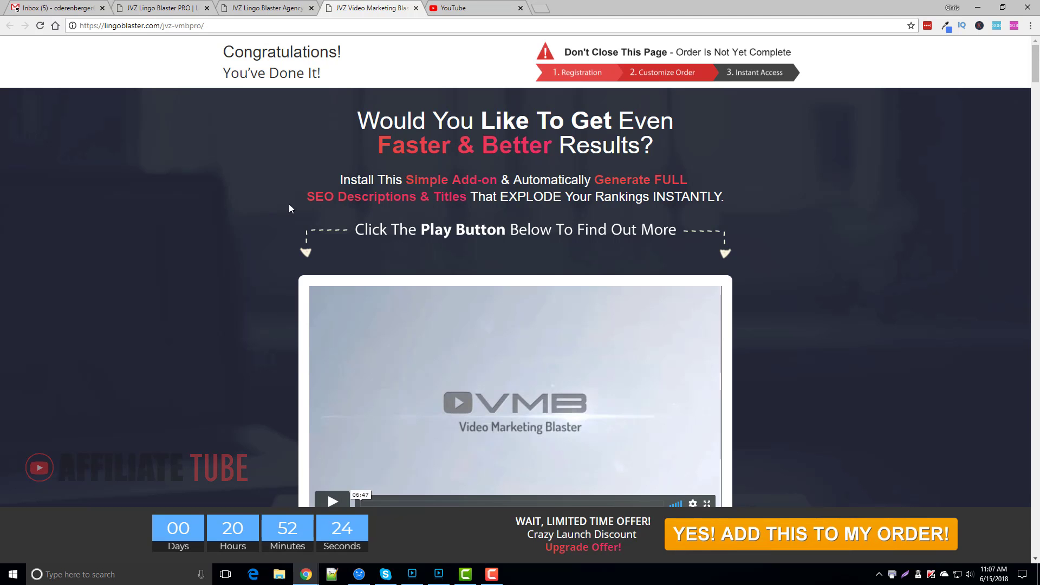
scroll(250, 235, down, 4)
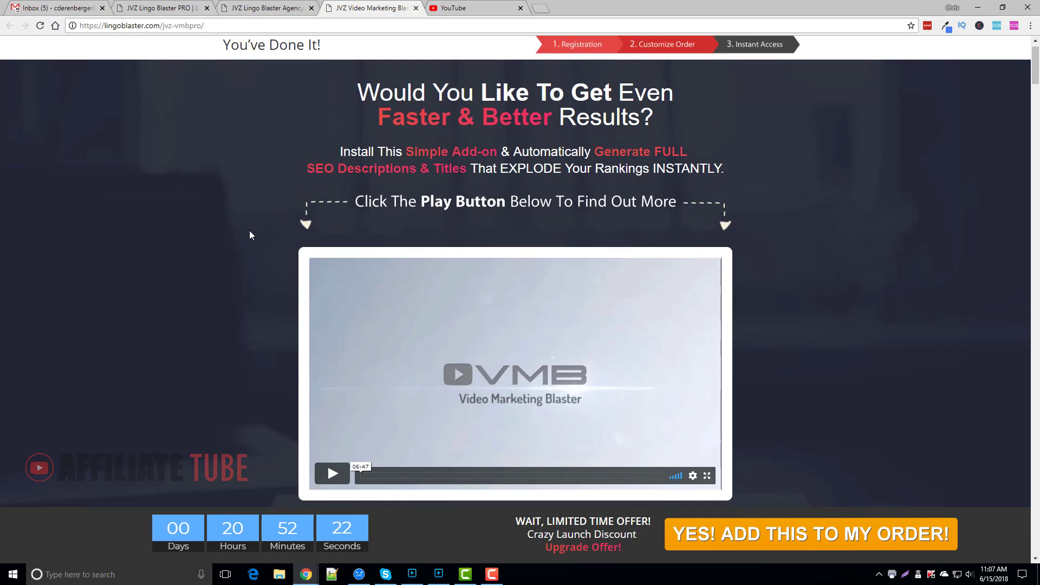
scroll(529, 330, down, 2)
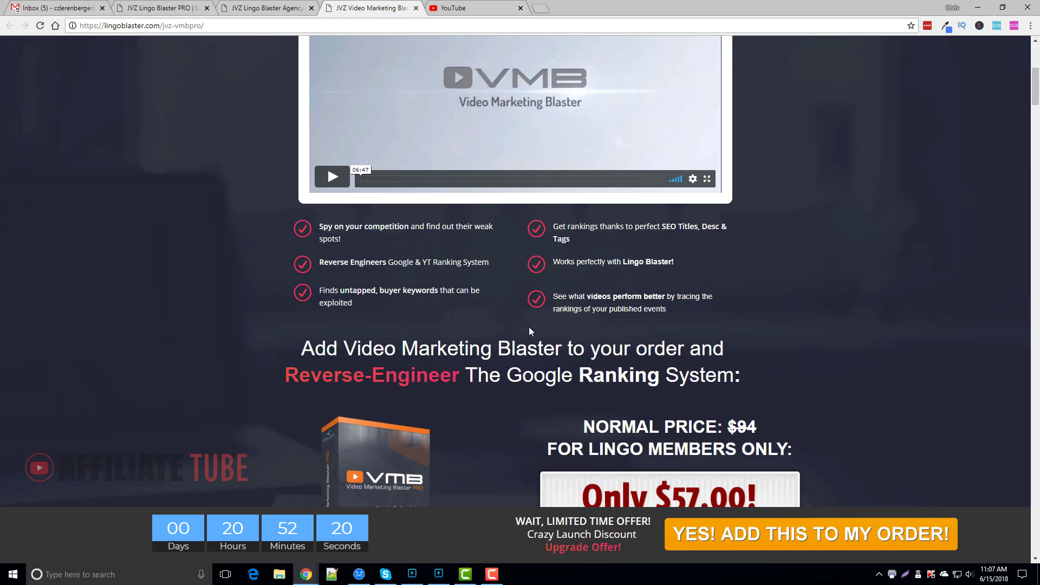
scroll(460, 265, up, 3)
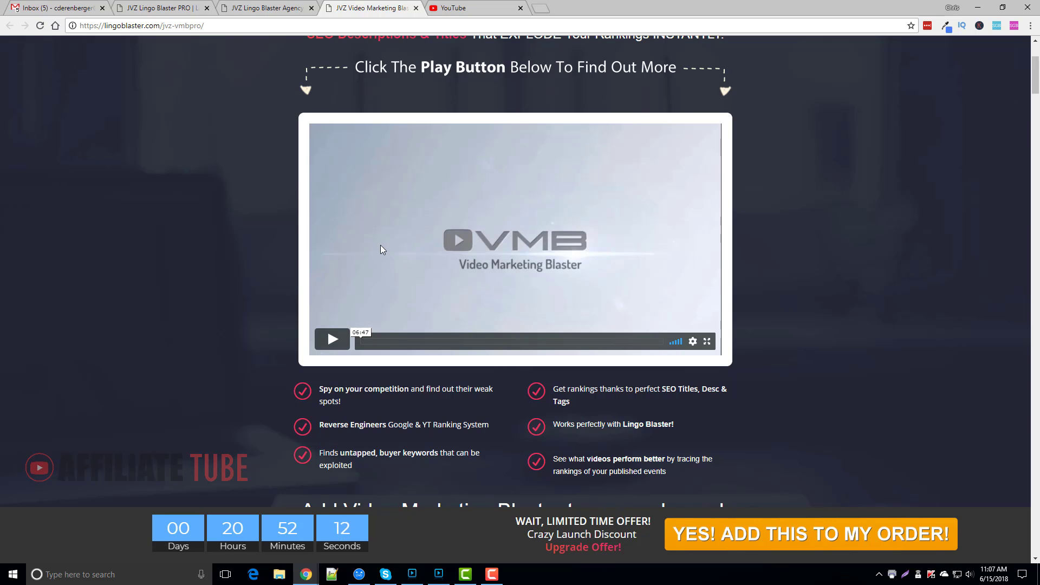
scroll(242, 278, down, 1)
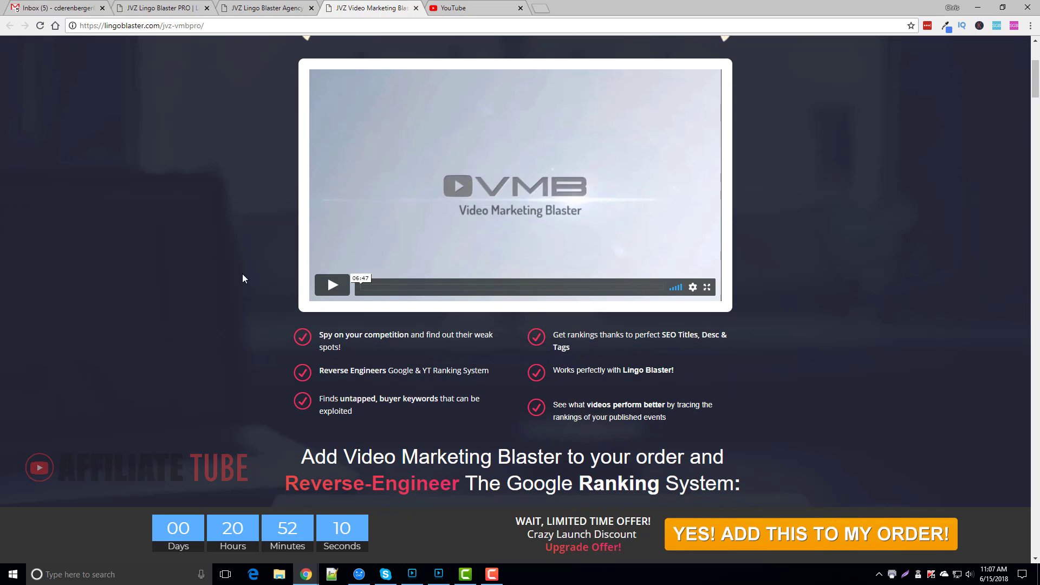
scroll(215, 317, down, 3)
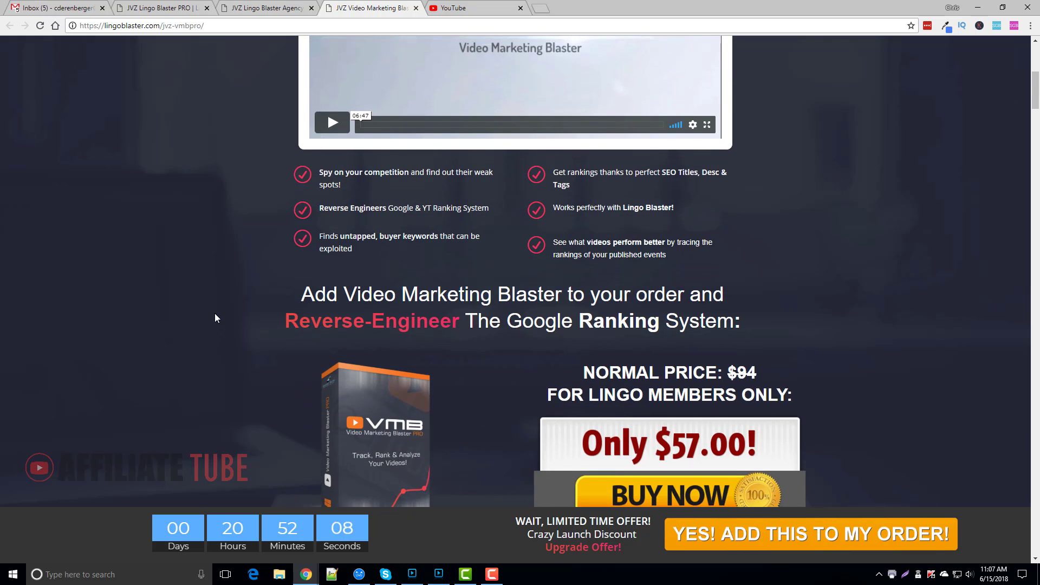
scroll(222, 317, down, 3)
scroll(228, 318, down, 5)
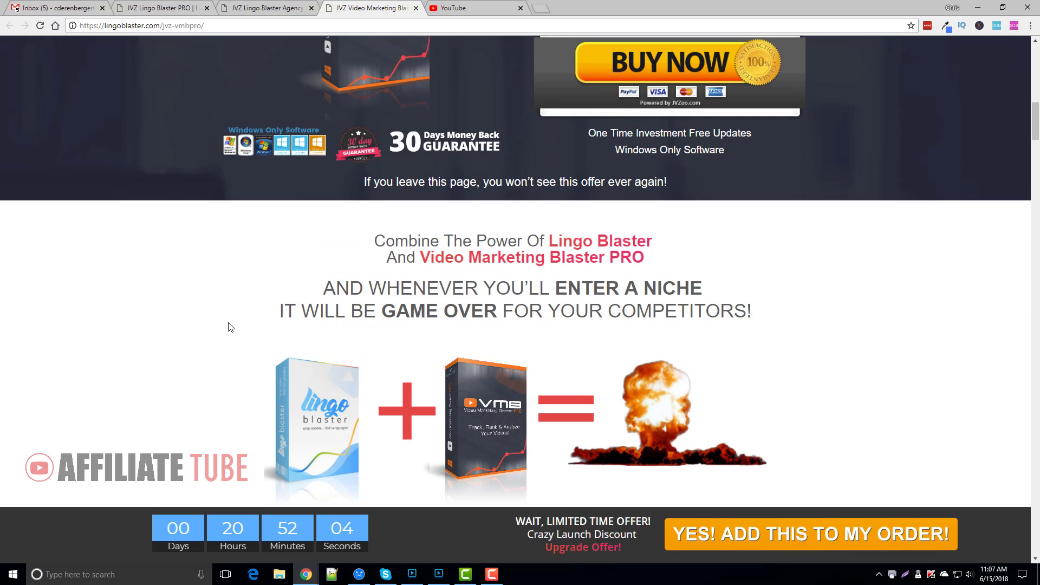
scroll(229, 327, down, 4)
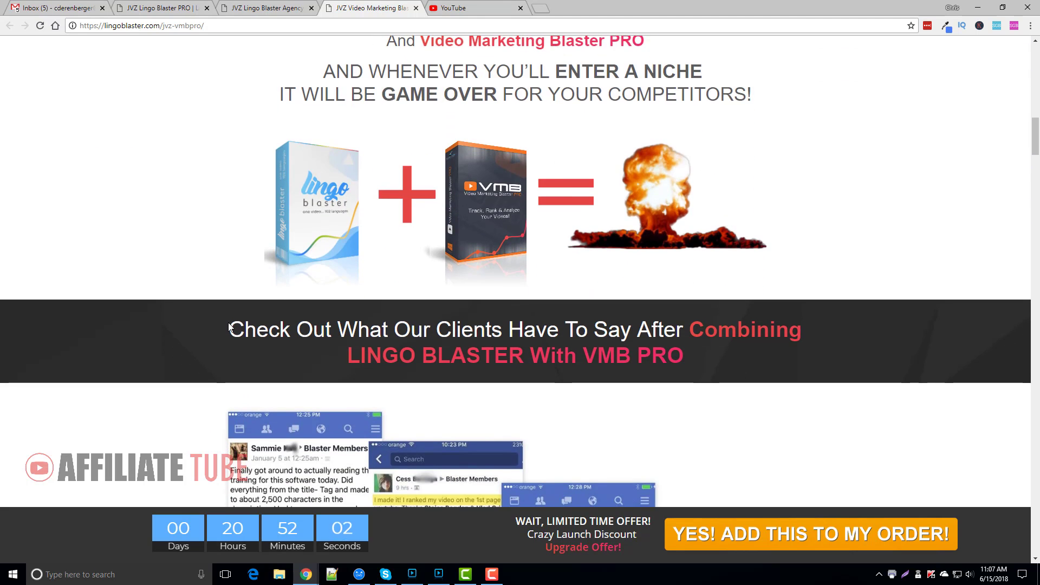
scroll(229, 327, down, 3)
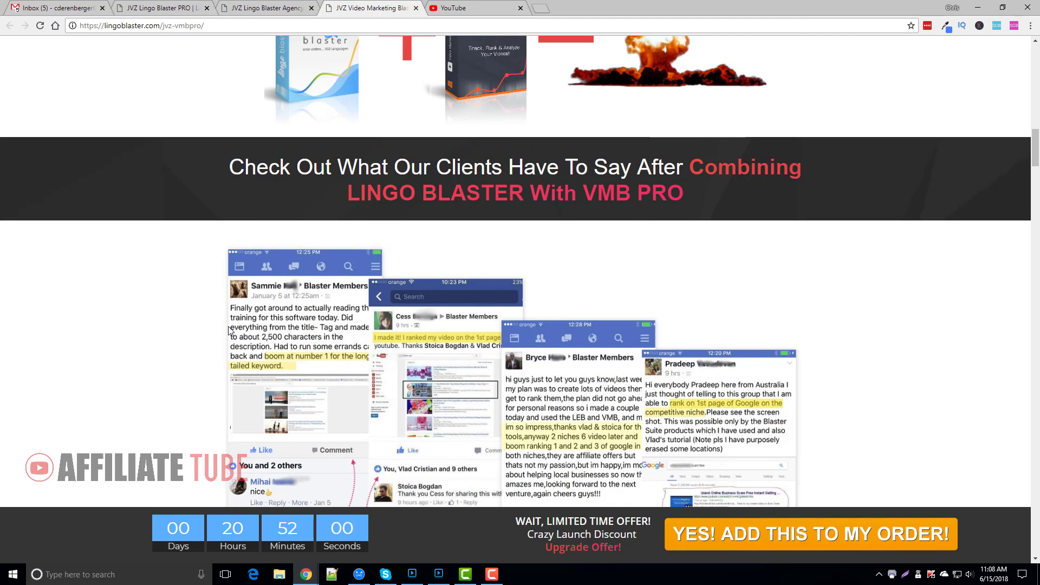
scroll(228, 330, down, 6)
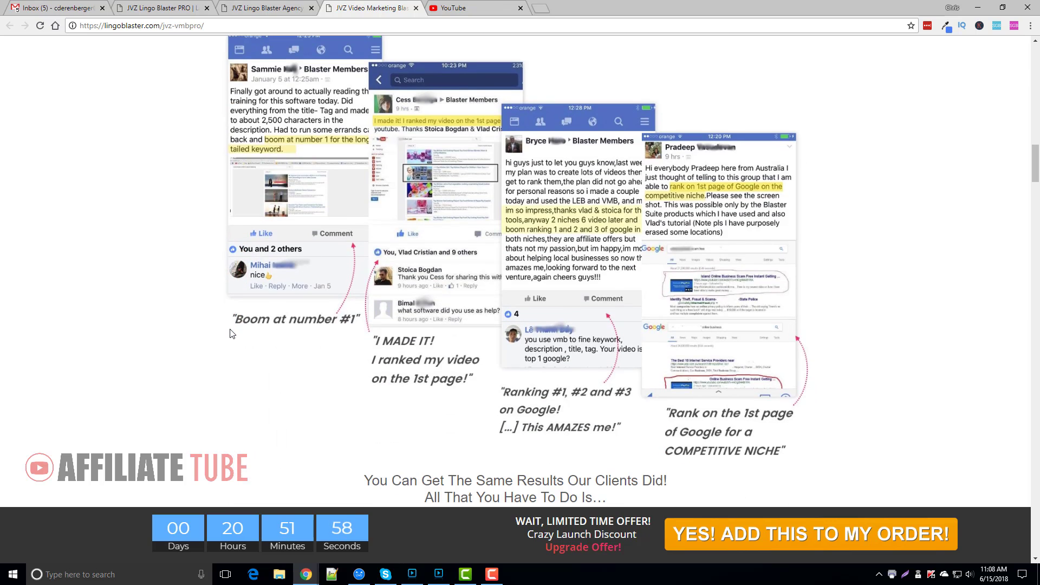
scroll(230, 333, down, 5)
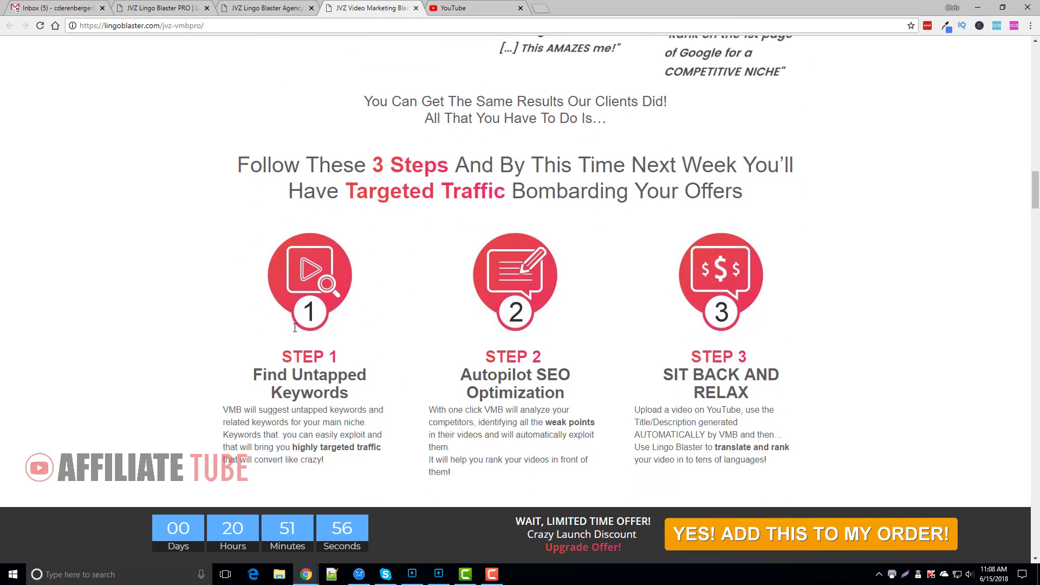
scroll(294, 327, down, 3)
scroll(234, 303, down, 3)
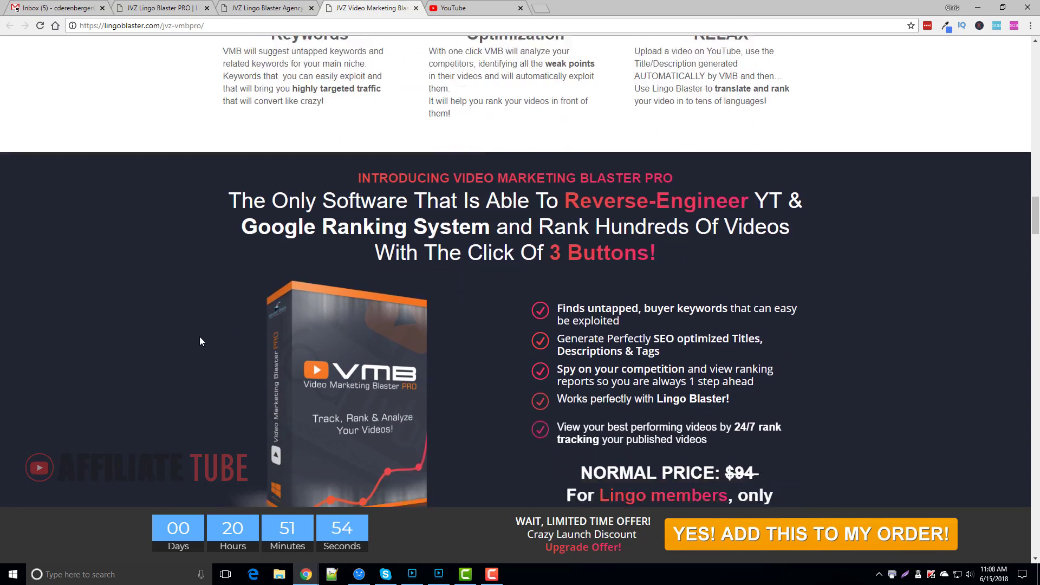
scroll(371, 303, down, 2)
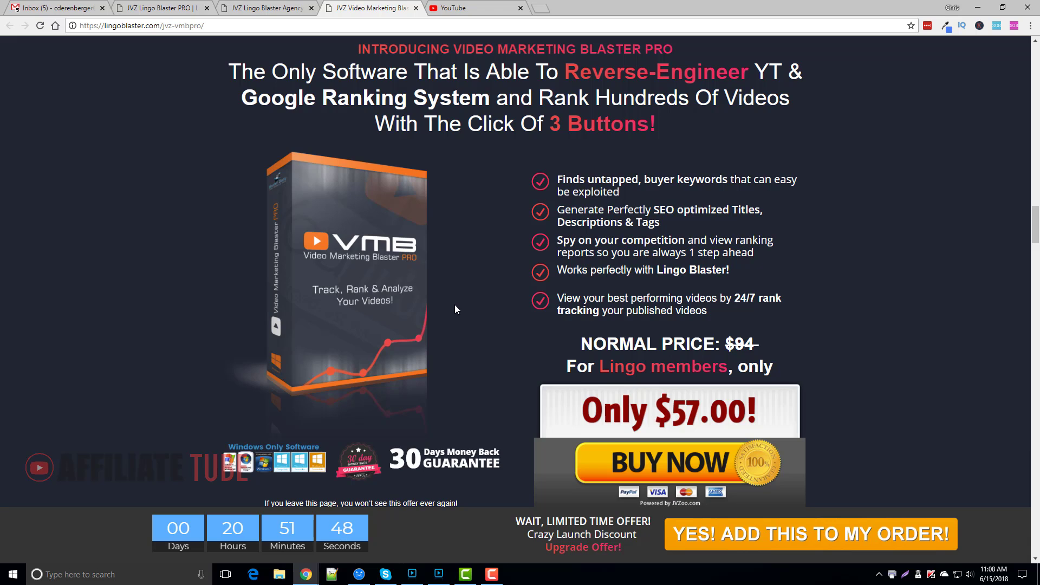
scroll(458, 310, down, 4)
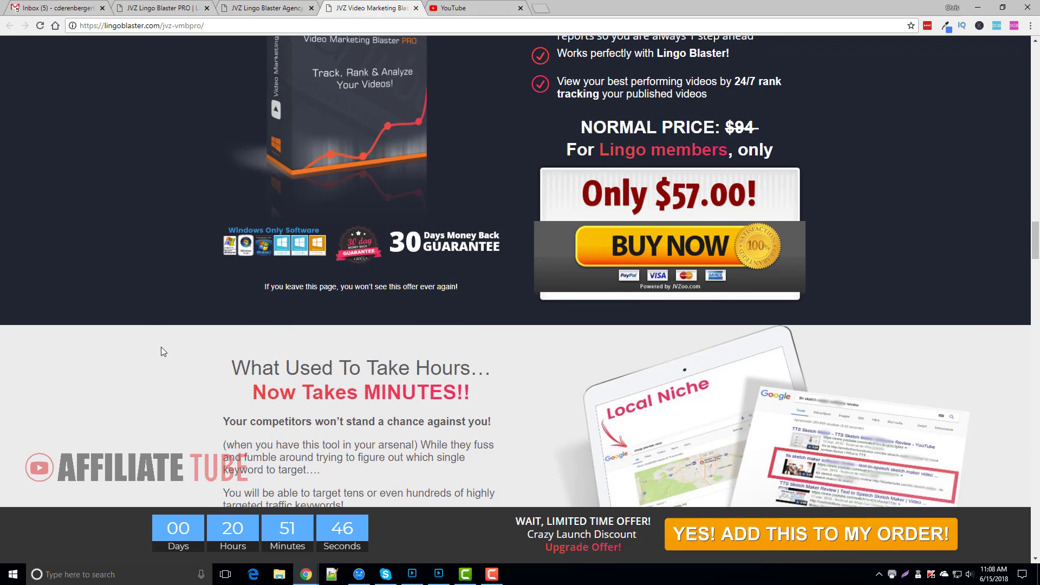
scroll(161, 347, down, 5)
scroll(227, 333, down, 5)
scroll(331, 311, down, 6)
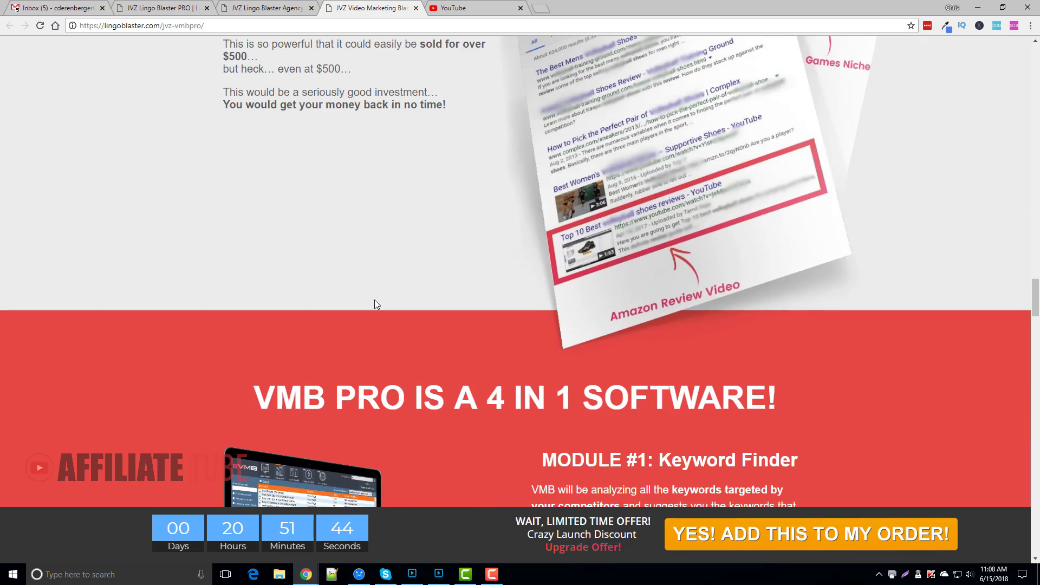
scroll(434, 292, down, 4)
scroll(244, 295, down, 3)
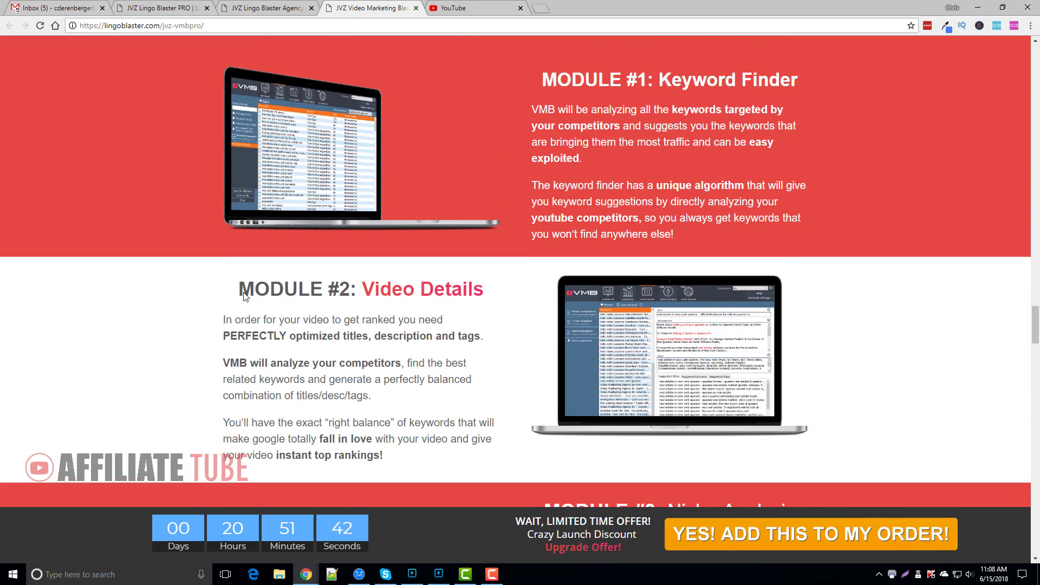
scroll(262, 302, down, 4)
scroll(555, 292, down, 6)
scroll(379, 271, down, 6)
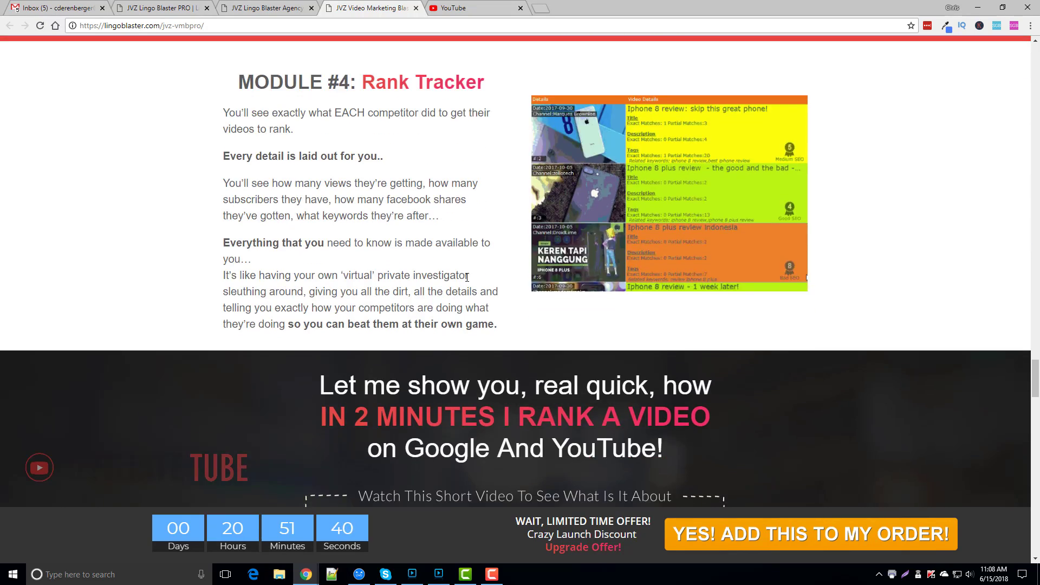
scroll(476, 246, down, 4)
scroll(233, 308, down, 2)
scroll(248, 271, down, 3)
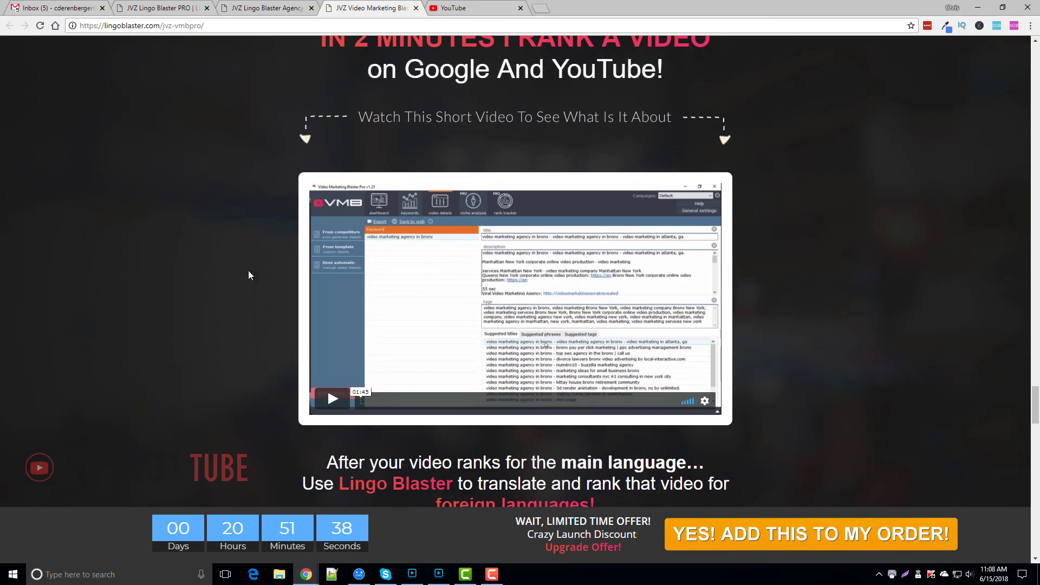
scroll(234, 306, down, 3)
scroll(234, 304, down, 4)
scroll(233, 304, down, 5)
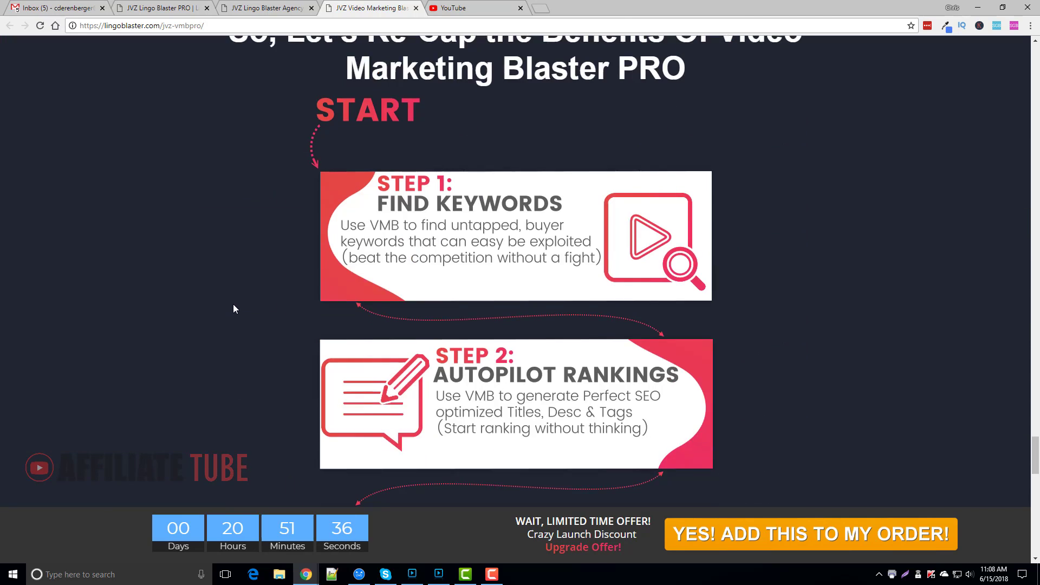
scroll(233, 301, down, 5)
scroll(235, 298, down, 6)
scroll(238, 297, down, 6)
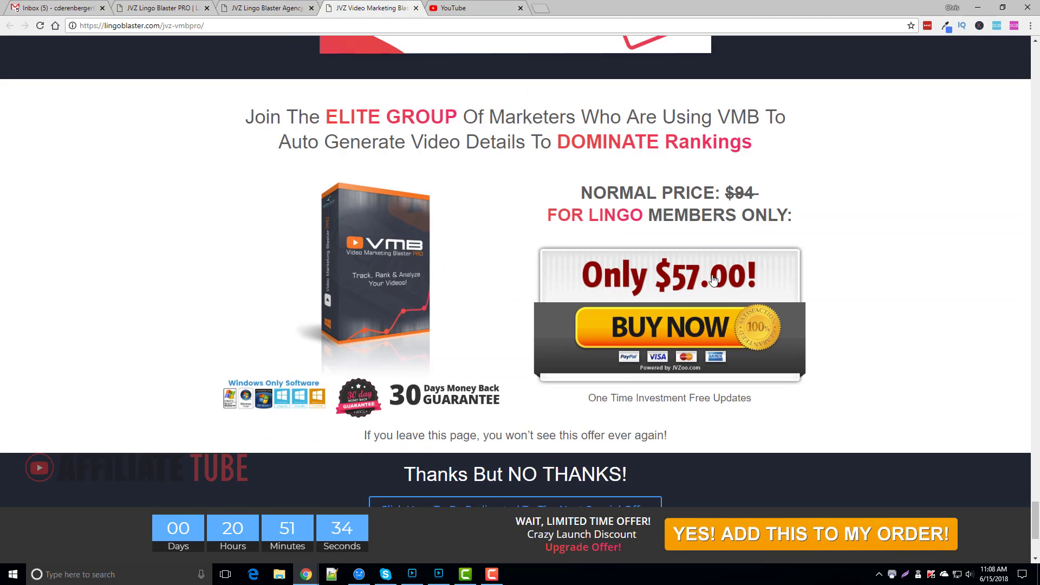
scroll(563, 358, down, 3)
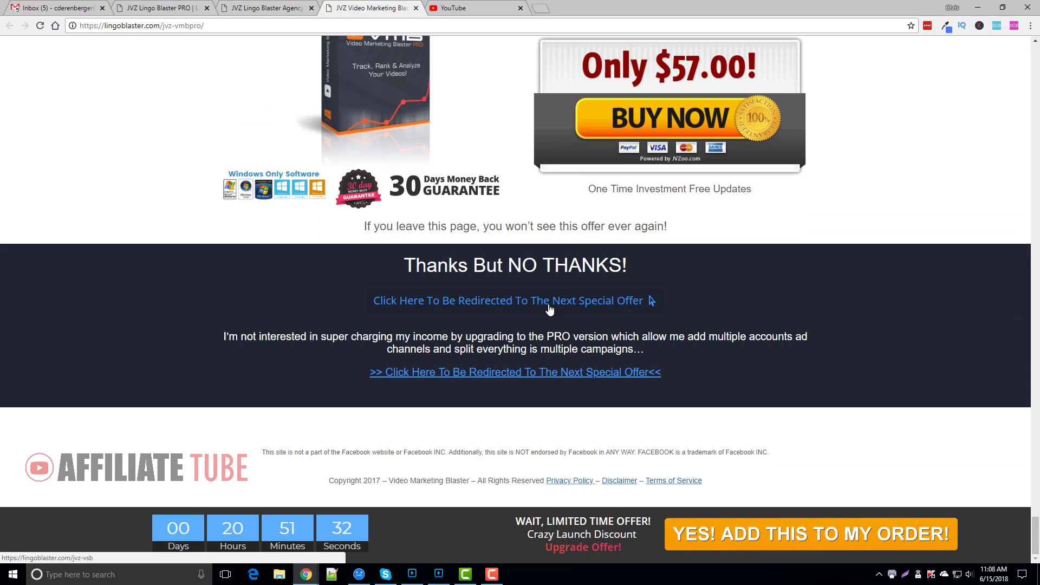
Step: Decline VMB PRO and read the Video Spin Blaster page down to 'Tons Of Languages Supported'
click(482, 302)
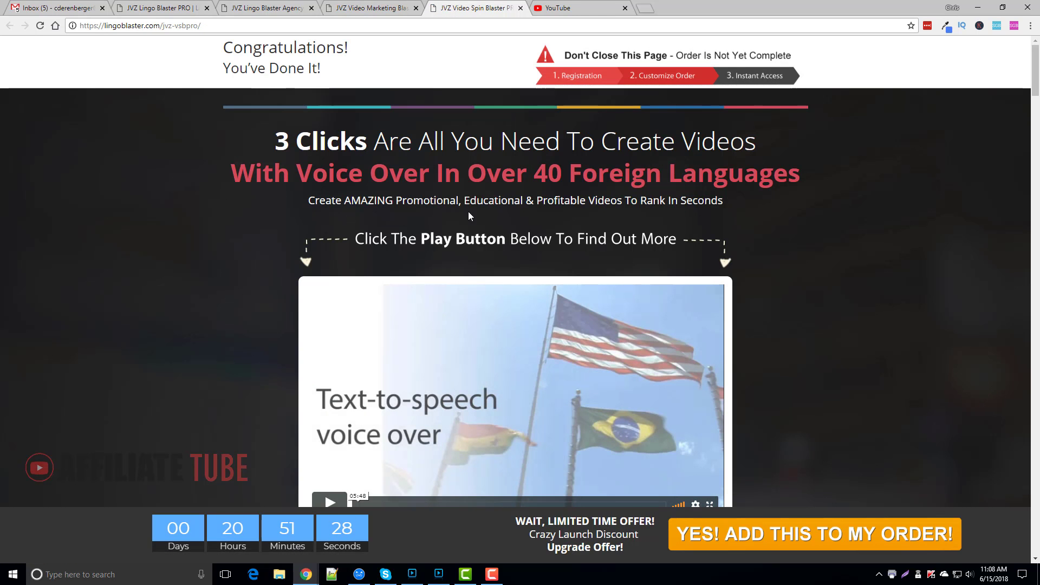
scroll(151, 287, down, 3)
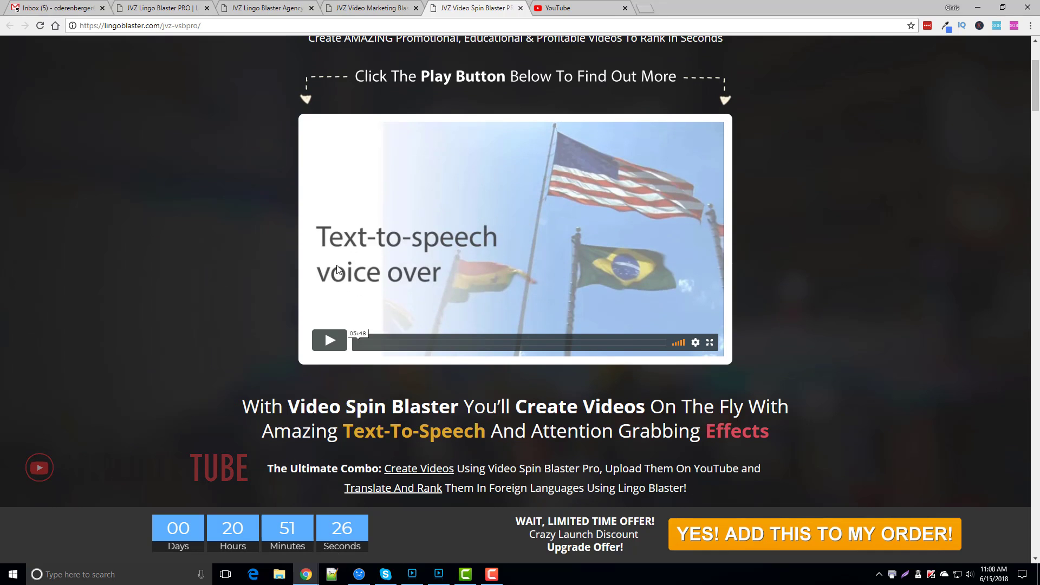
scroll(272, 293, down, 4)
scroll(235, 283, down, 3)
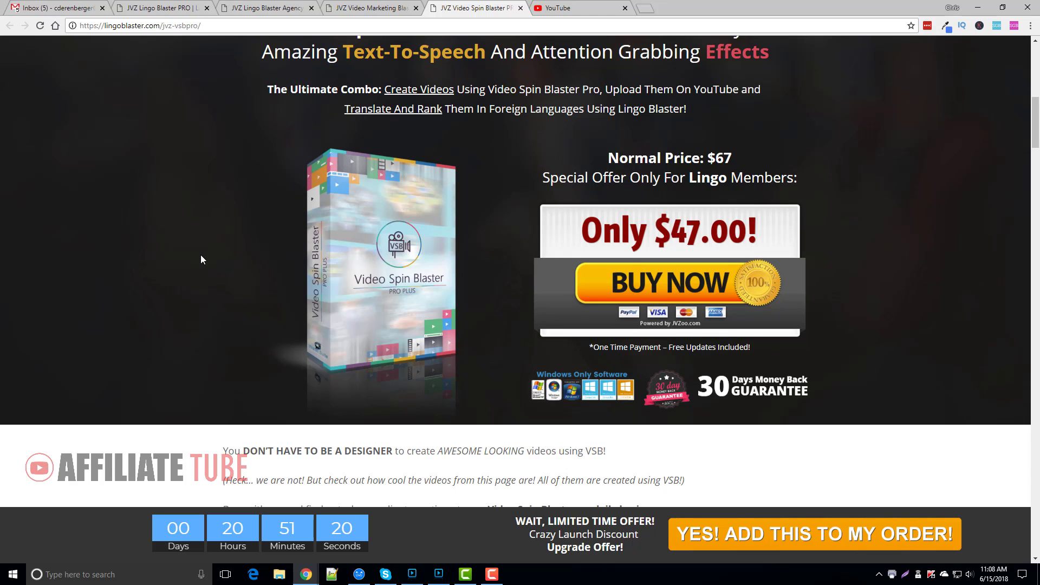
scroll(201, 256, down, 3)
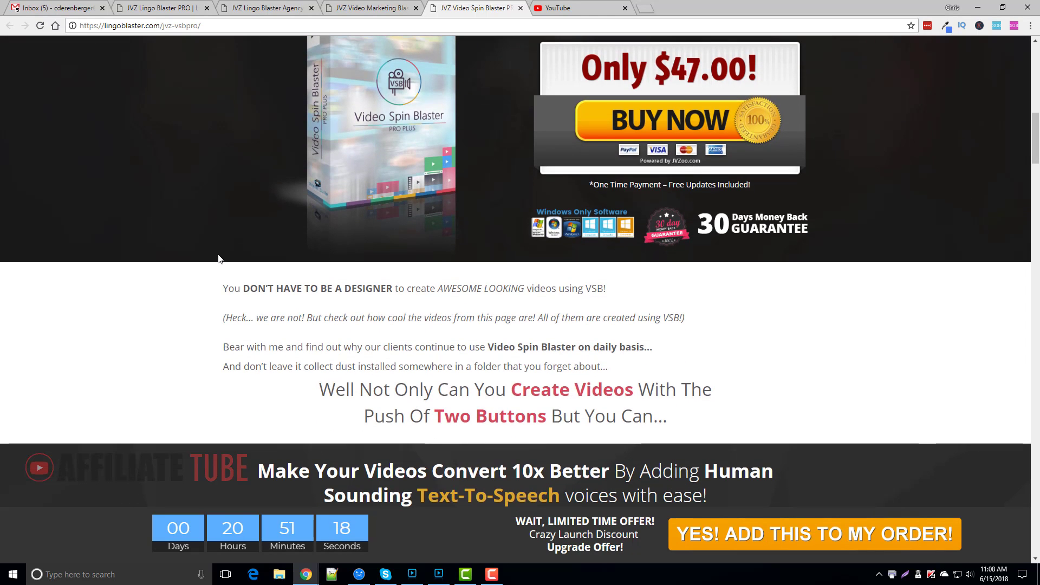
scroll(222, 267, down, 4)
scroll(225, 269, down, 5)
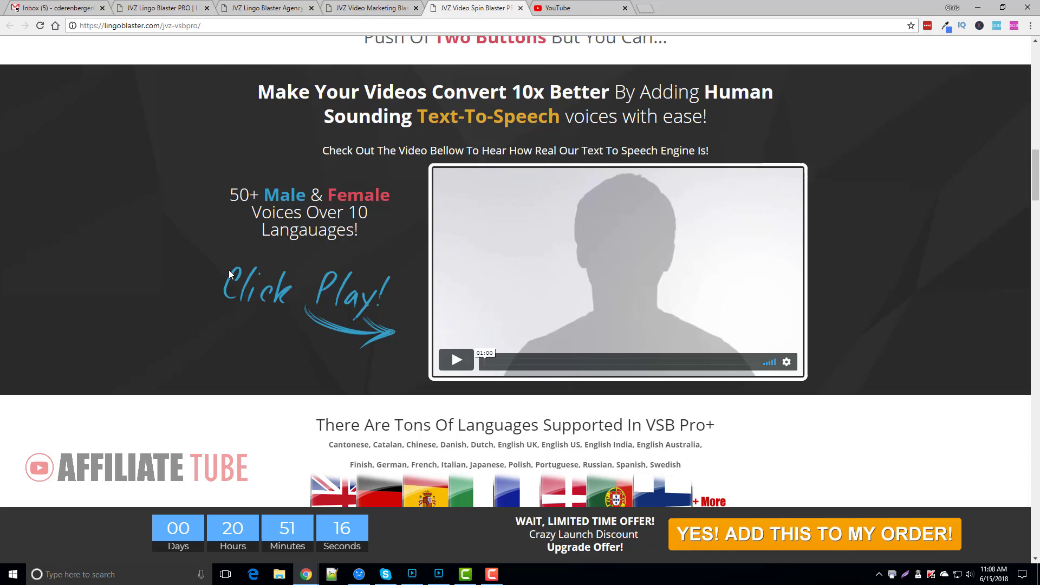
scroll(230, 274, down, 1)
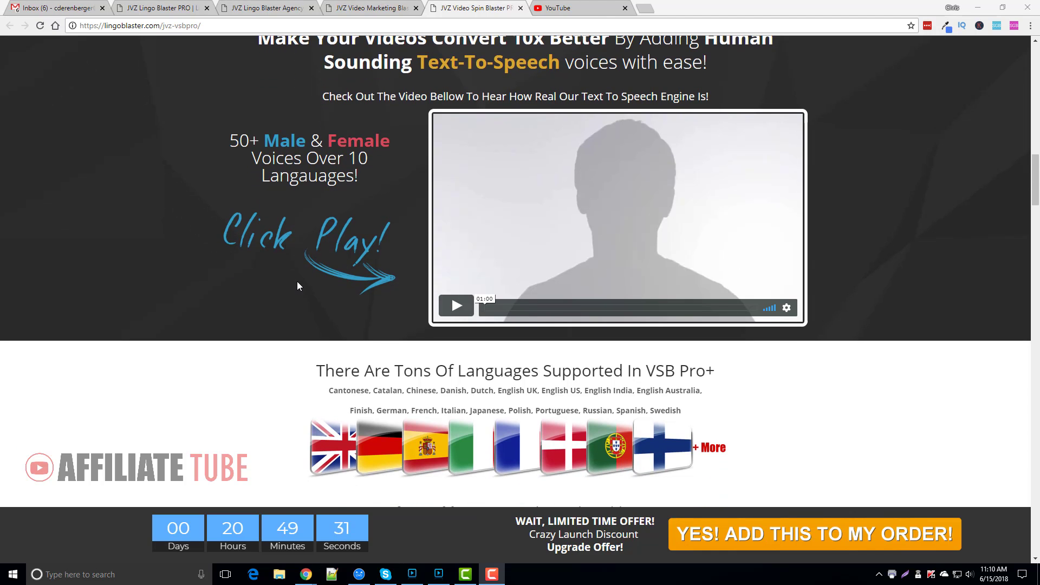
Step: Scroll past the Video Spin Blaster features, sample videos and testimonials to the $47 Buy Now box
scroll(265, 362, down, 3)
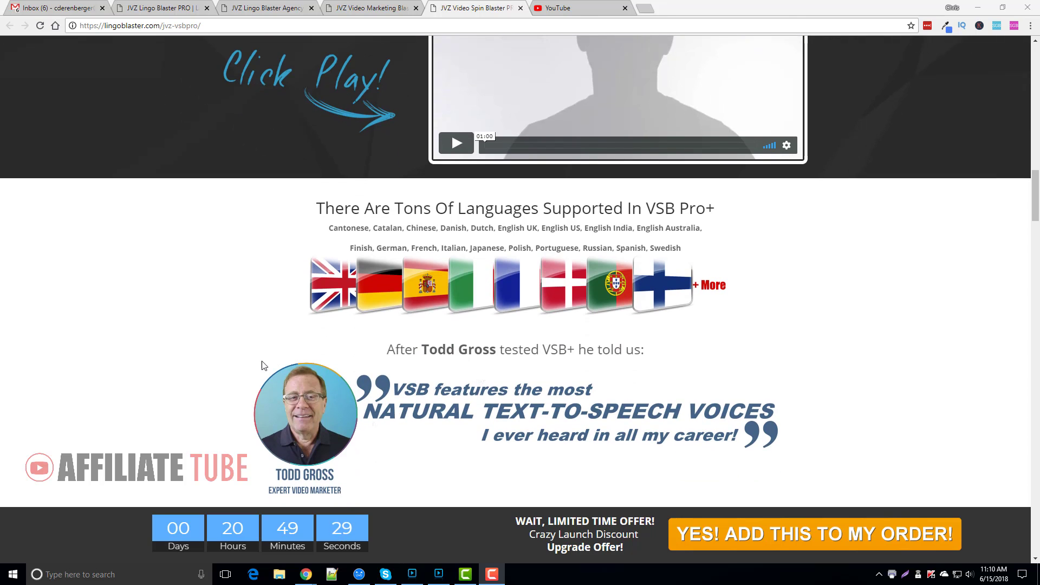
scroll(233, 382, down, 3)
scroll(236, 381, down, 3)
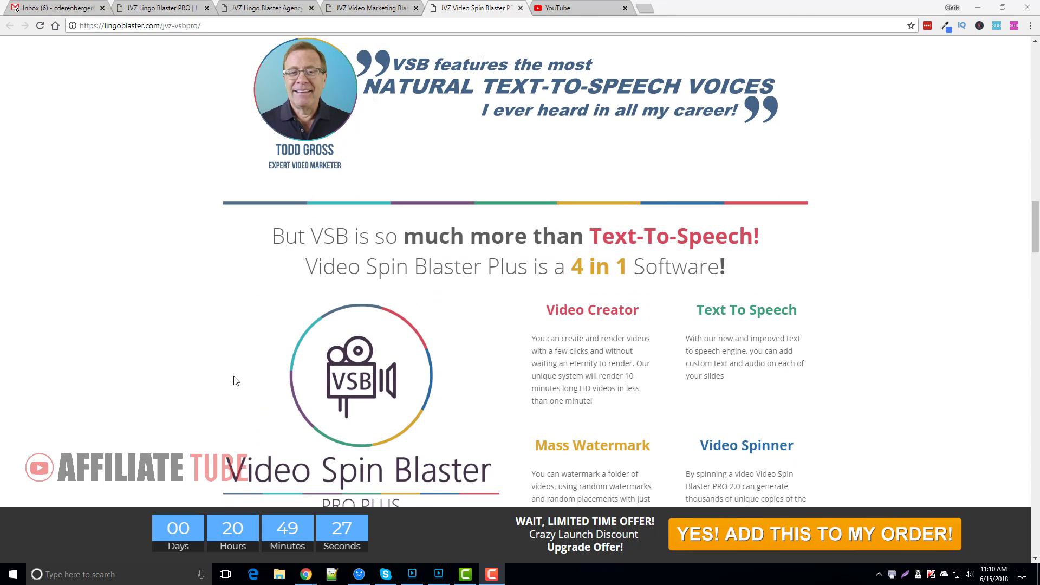
scroll(236, 381, down, 2)
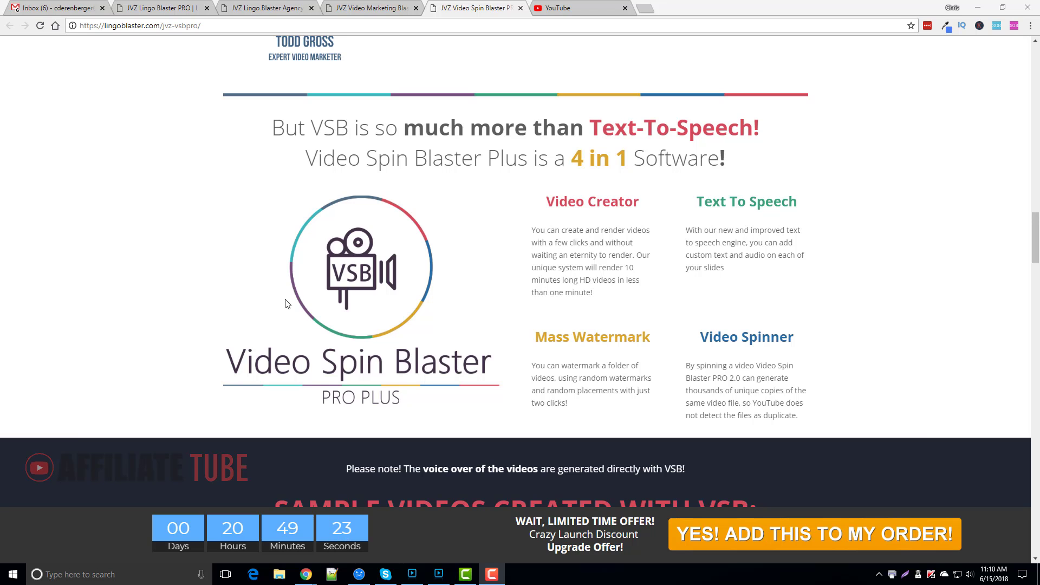
scroll(286, 305, down, 3)
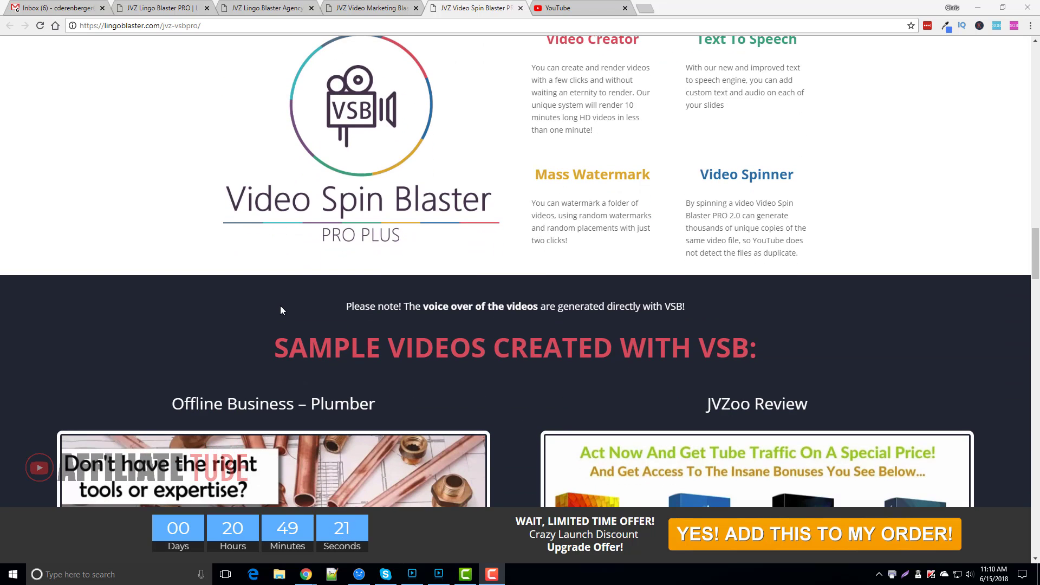
scroll(165, 326, down, 3)
scroll(314, 363, down, 3)
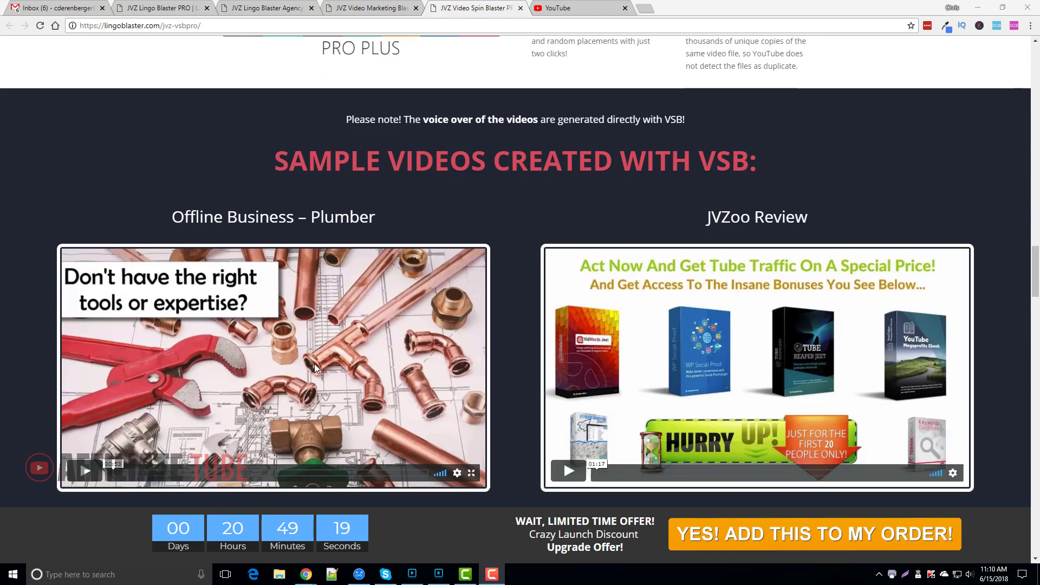
scroll(494, 363, down, 2)
scroll(508, 365, down, 3)
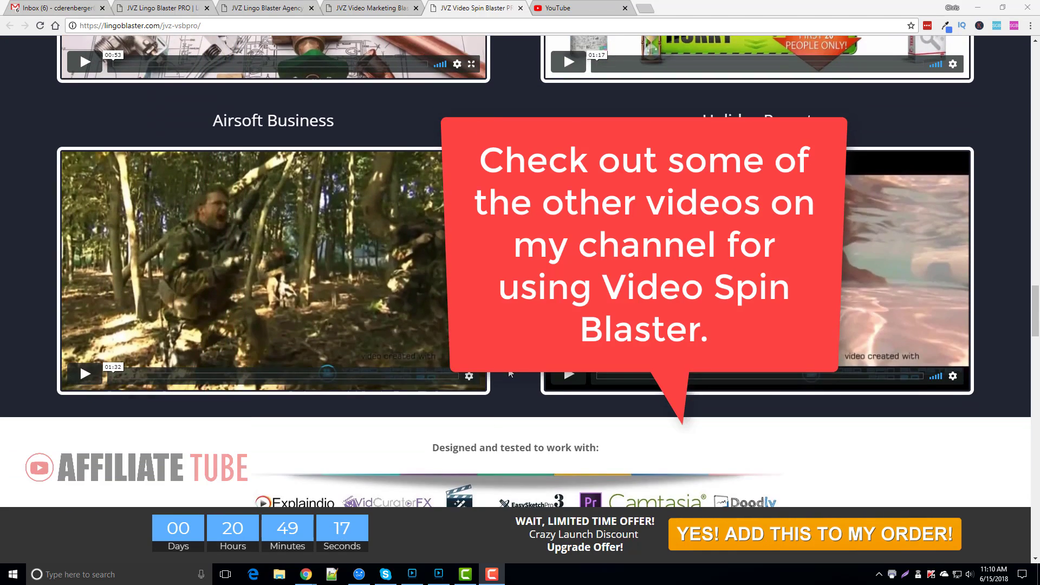
scroll(509, 374, down, 4)
scroll(508, 374, down, 2)
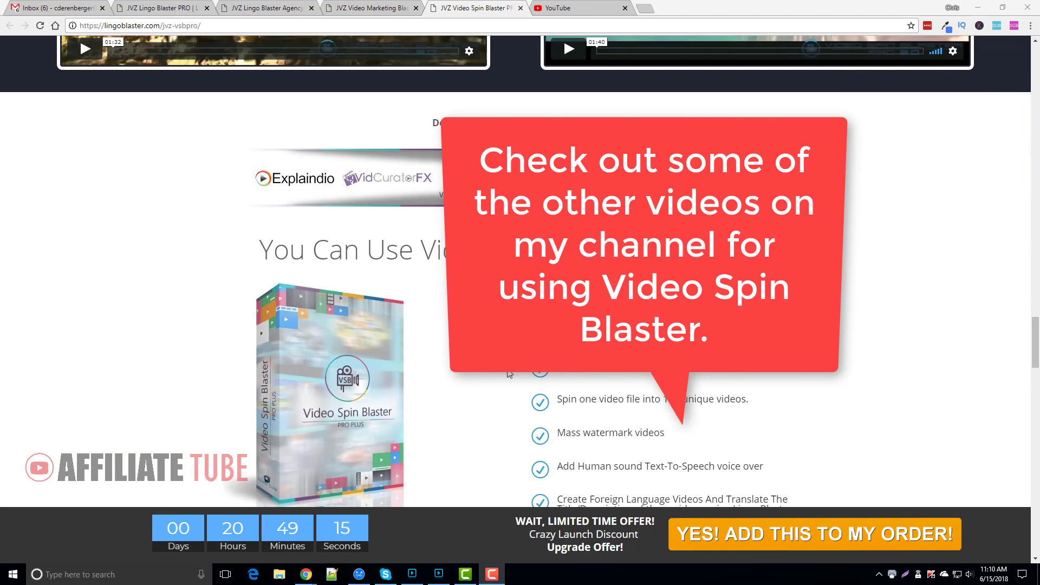
scroll(506, 375, down, 4)
scroll(507, 375, down, 4)
scroll(507, 375, down, 4)
scroll(507, 376, down, 4)
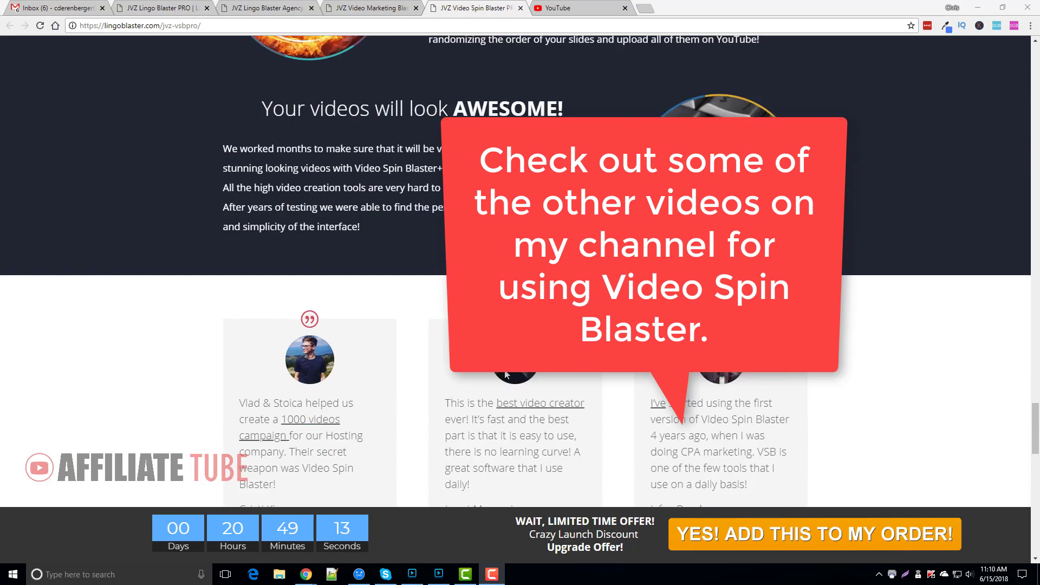
scroll(508, 376, down, 1)
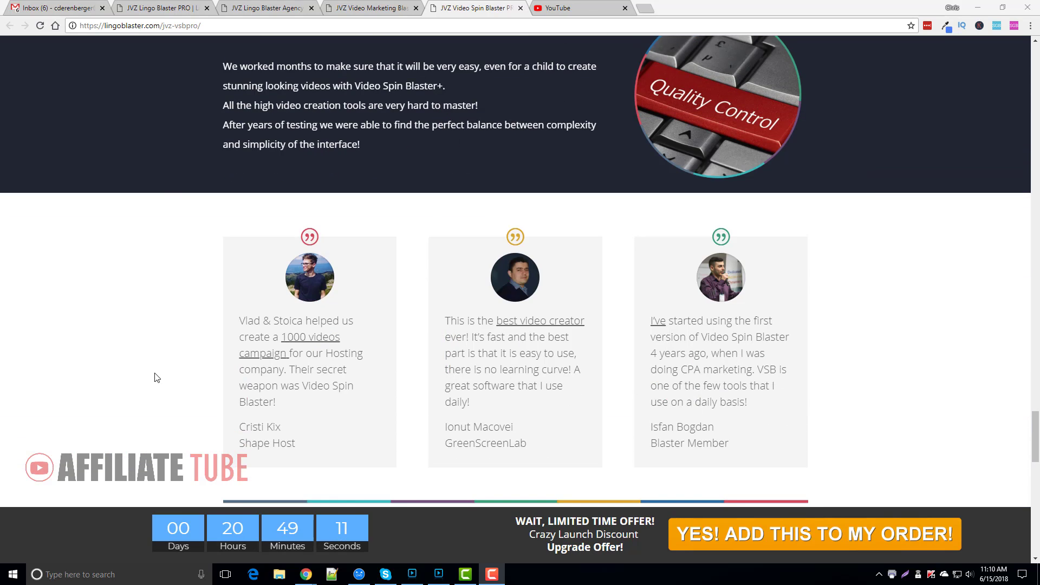
scroll(189, 380, down, 6)
scroll(325, 374, down, 7)
scroll(430, 368, down, 4)
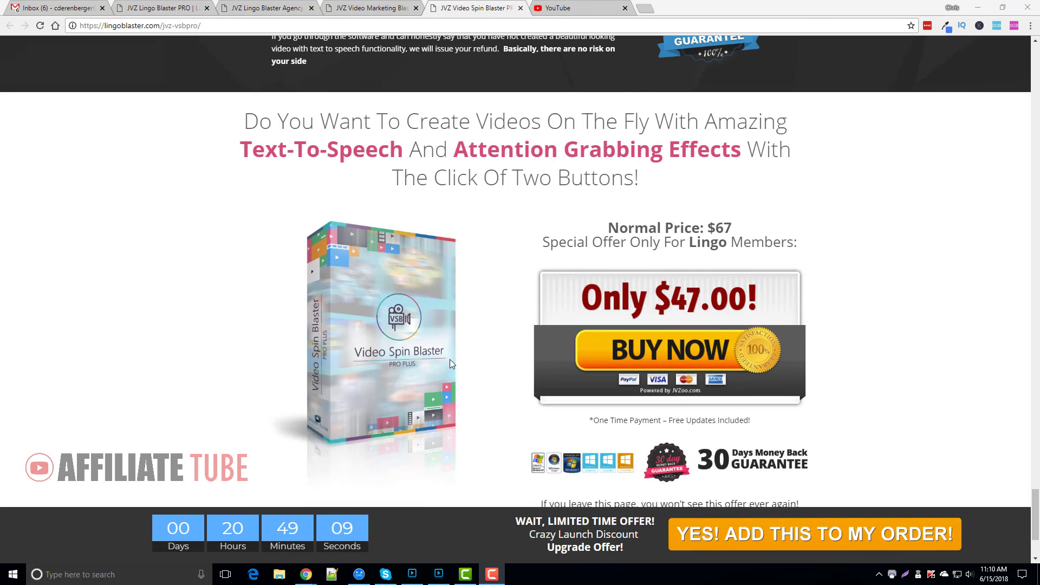
scroll(450, 359, down, 3)
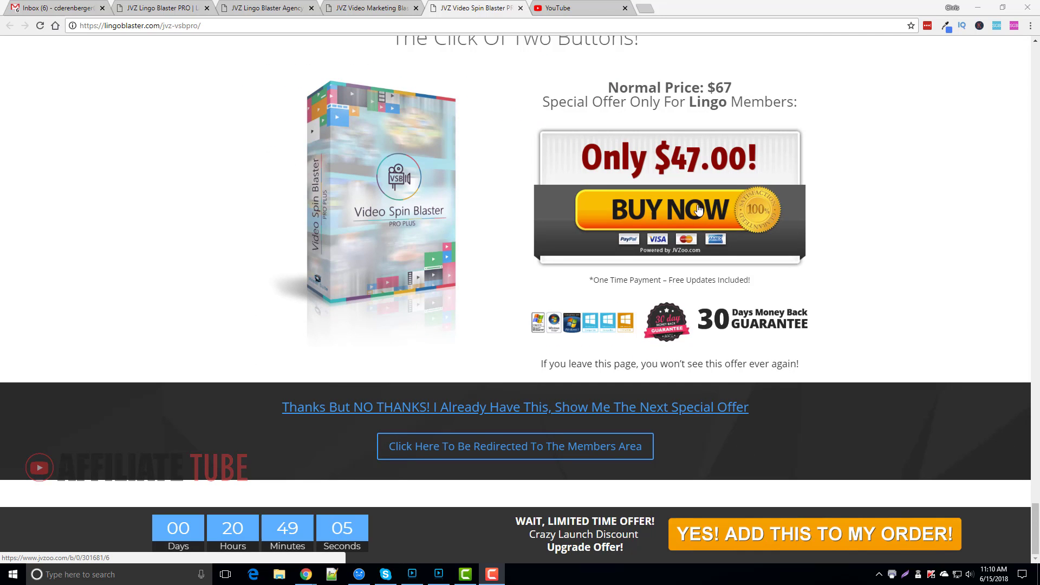
Step: Decline the Video Spin Blaster upsell to reach the Lingo Blaster Thank You page
click(516, 445)
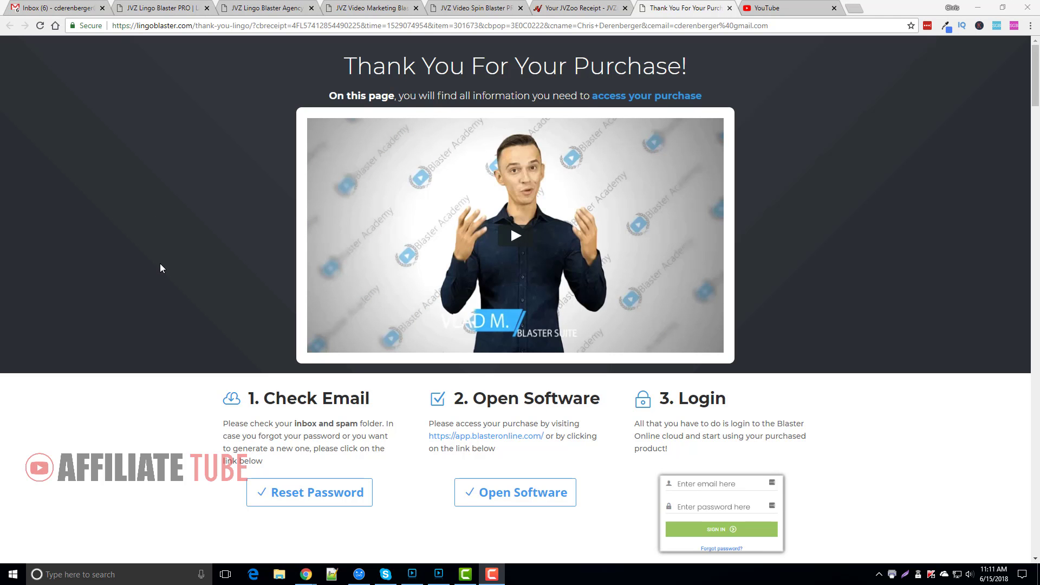
scroll(168, 317, down, 3)
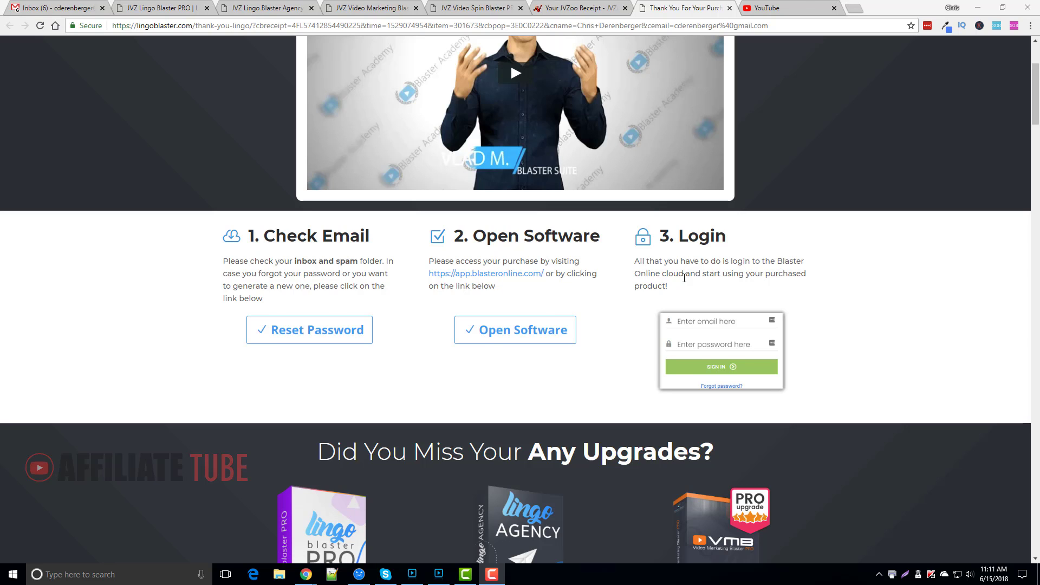
scroll(638, 325, down, 2)
scroll(449, 304, down, 3)
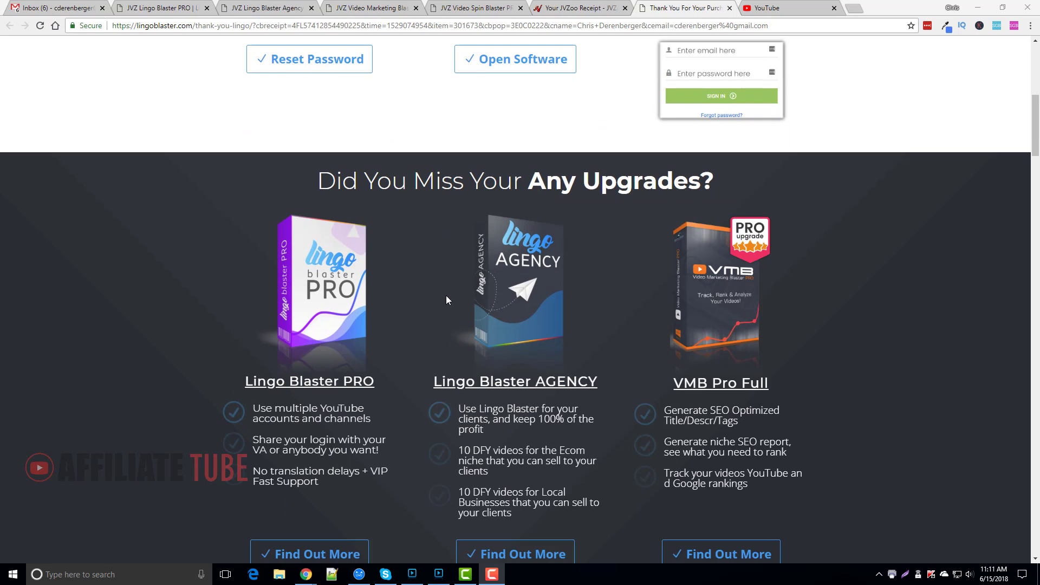
scroll(445, 285, down, 2)
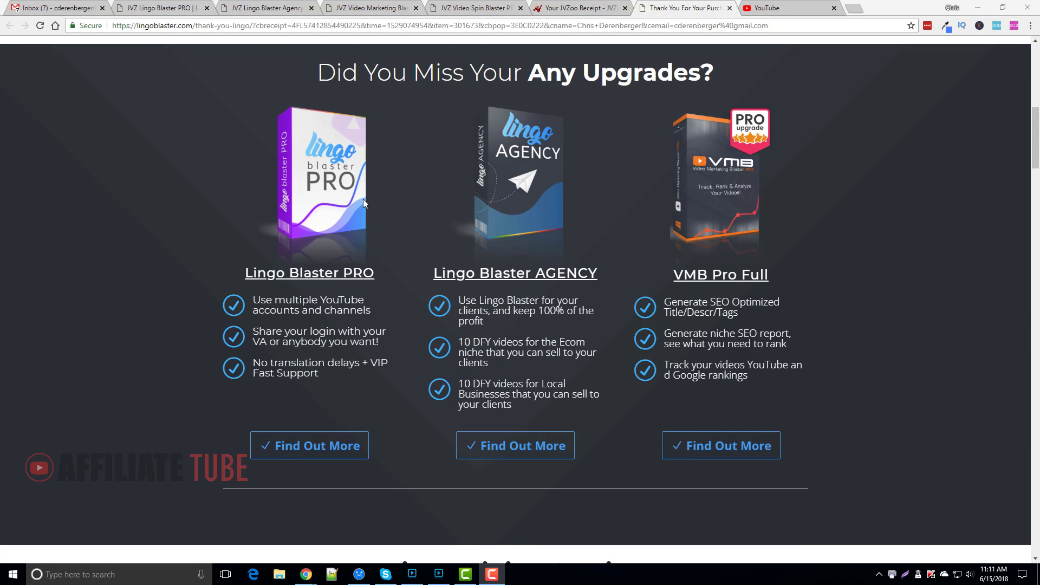
scroll(397, 251, down, 3)
scroll(400, 271, down, 5)
scroll(399, 271, down, 2)
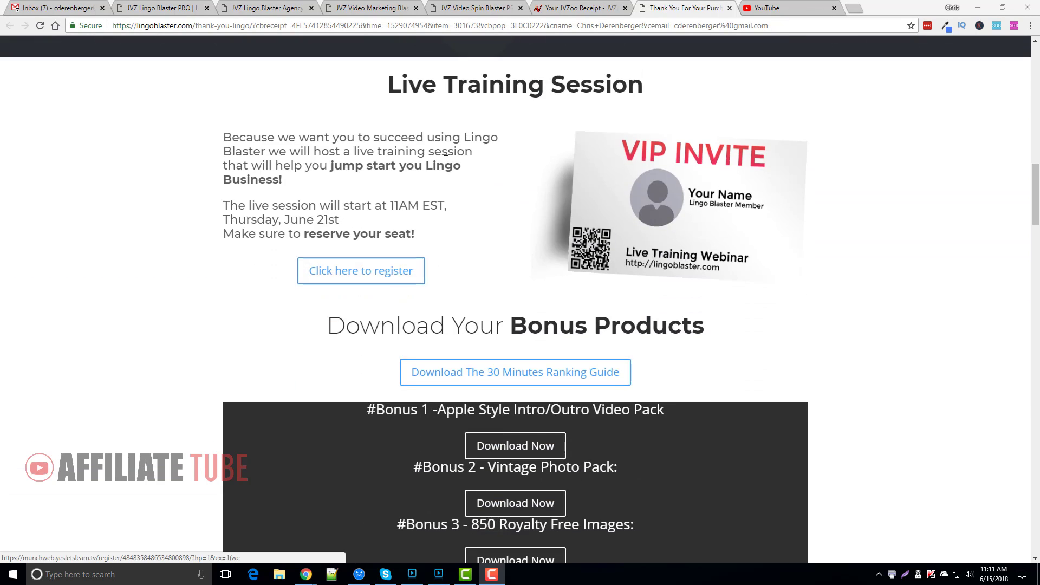
Step: Review the Thank You page's access steps, upgrades and bonus downloads
scroll(504, 283, down, 2)
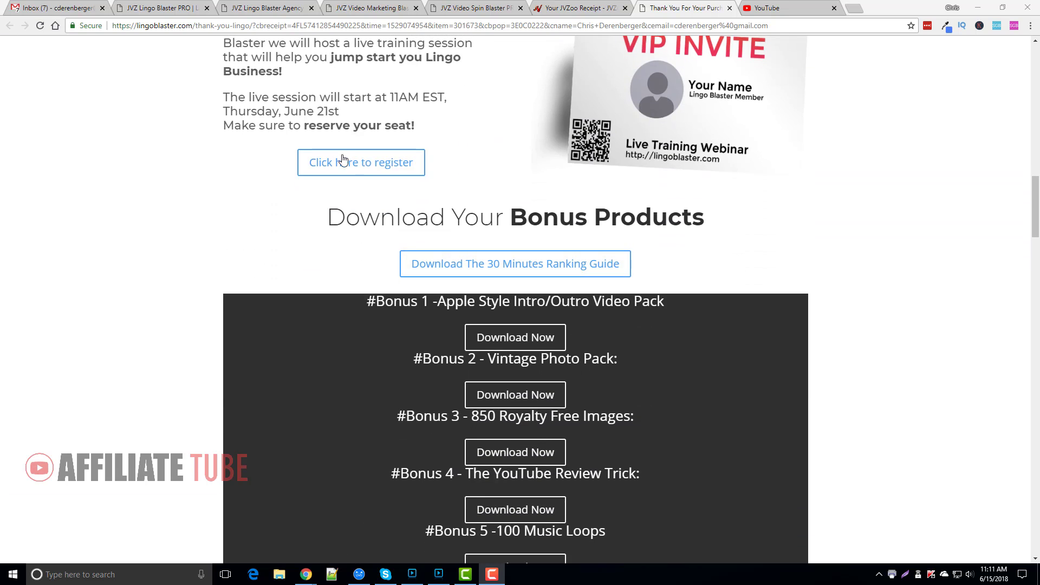
scroll(303, 247, down, 2)
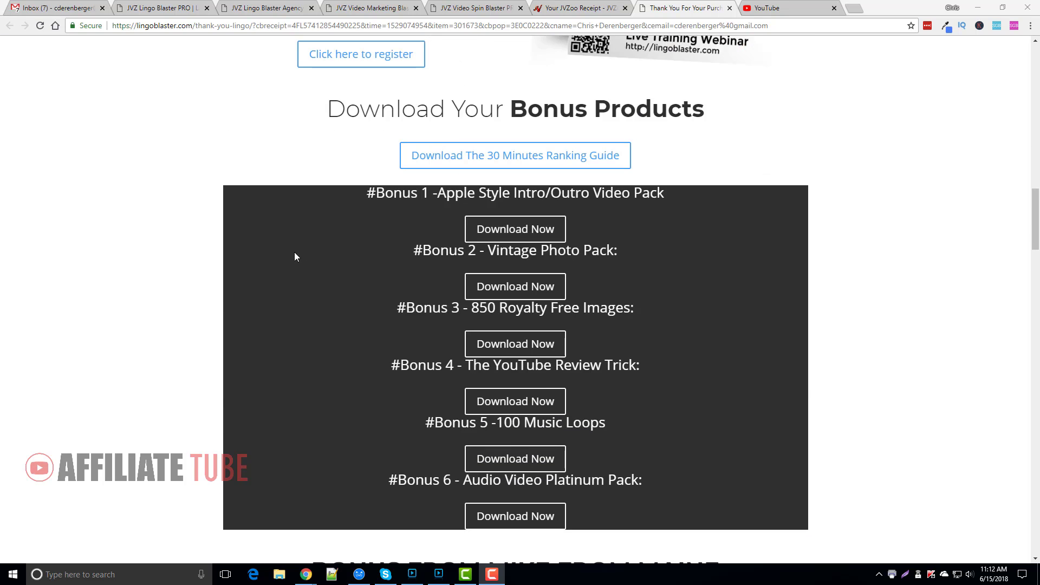
scroll(293, 254, down, 1)
scroll(371, 303, down, 4)
scroll(360, 287, down, 3)
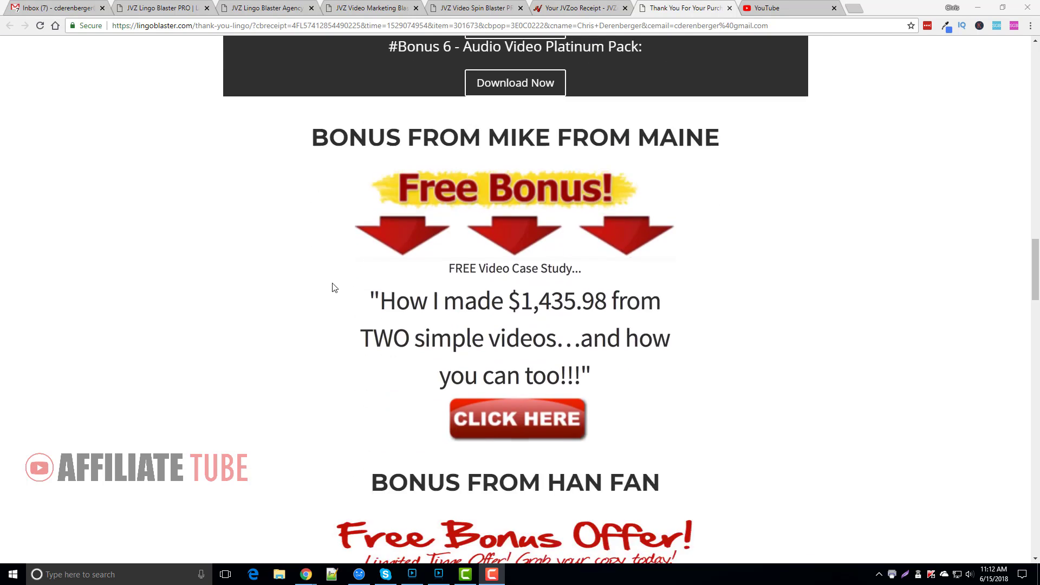
scroll(357, 274, down, 1)
scroll(356, 275, down, 3)
scroll(355, 275, down, 6)
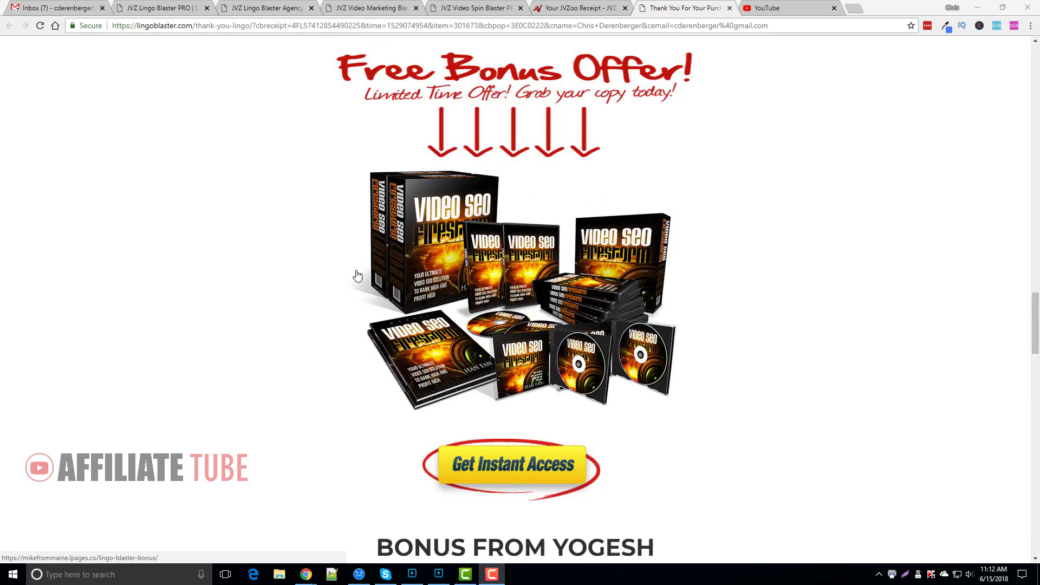
scroll(354, 276, down, 5)
scroll(354, 277, down, 4)
scroll(354, 277, up, 5)
scroll(347, 276, up, 6)
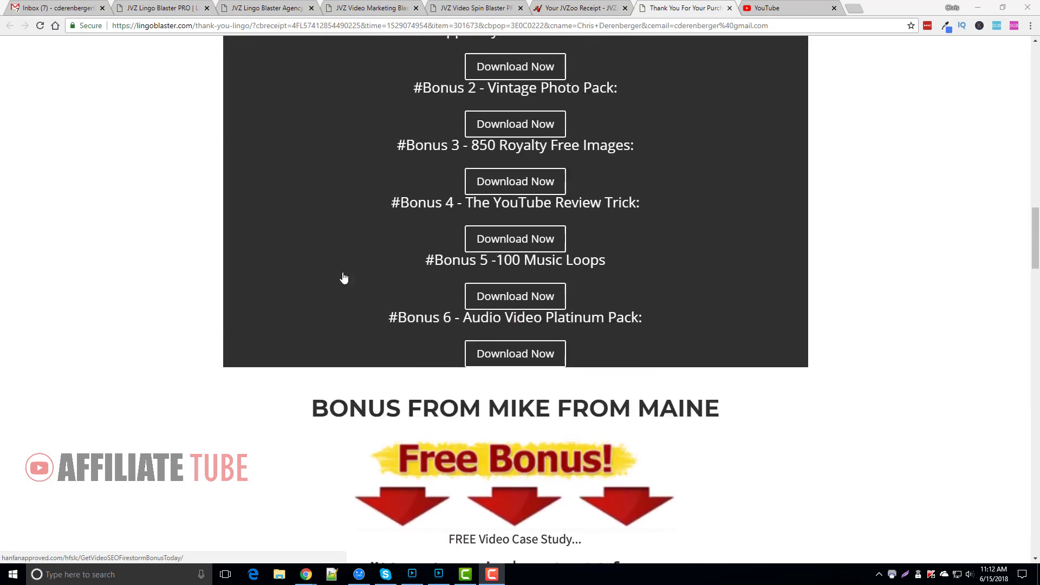
scroll(343, 276, up, 6)
scroll(344, 278, up, 1)
scroll(343, 277, up, 4)
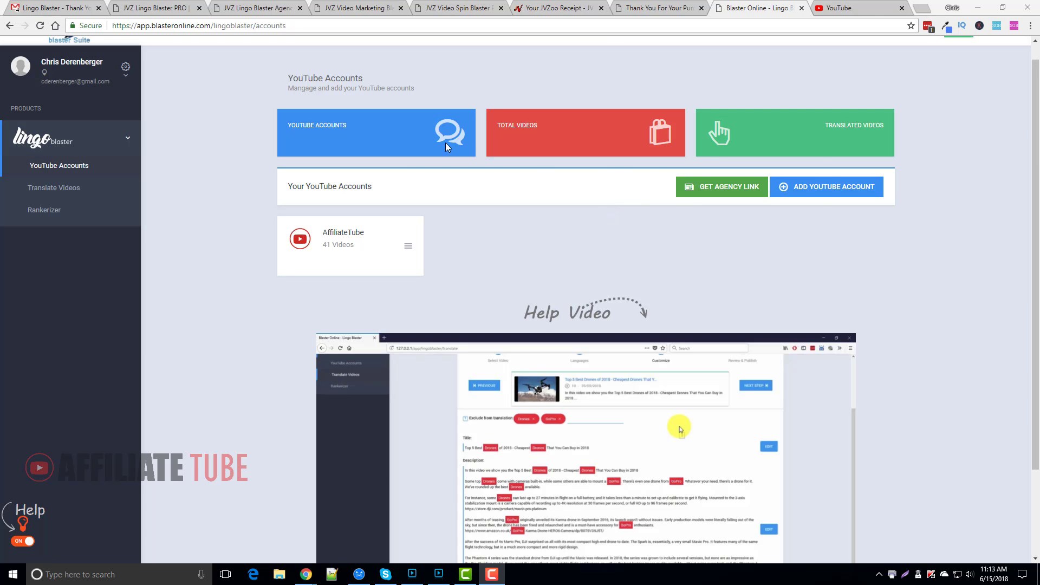
Step: Dismiss the one-account limit warning and refresh AffiliateTube's video list to 38 videos
click(837, 195)
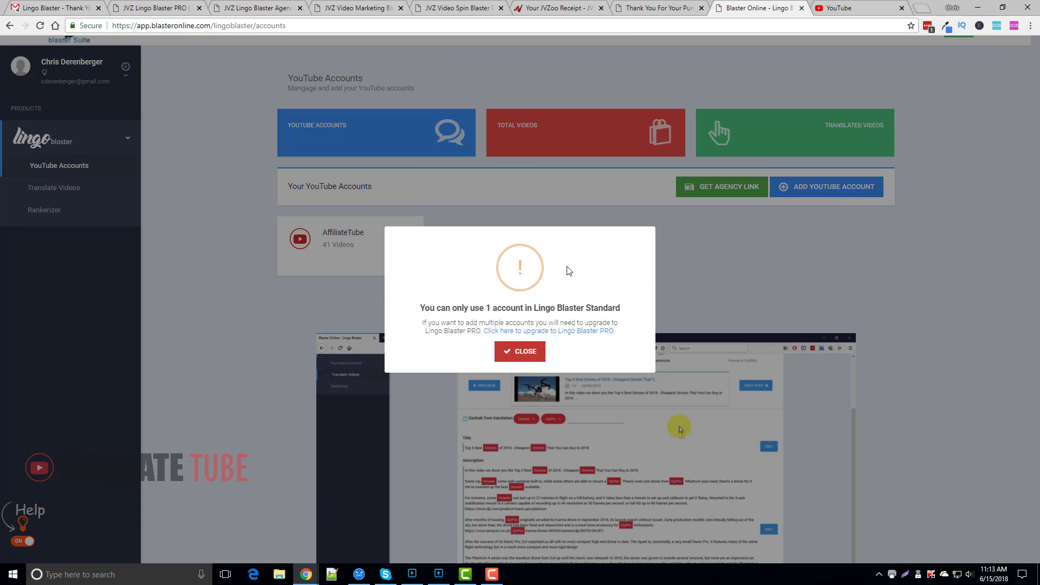
click(530, 353)
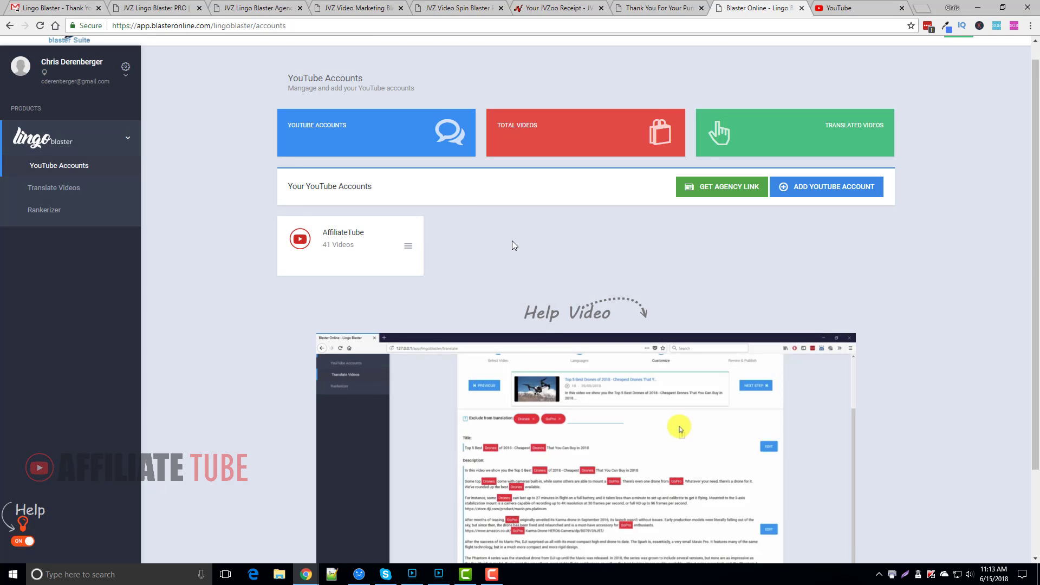
click(408, 249)
click(360, 266)
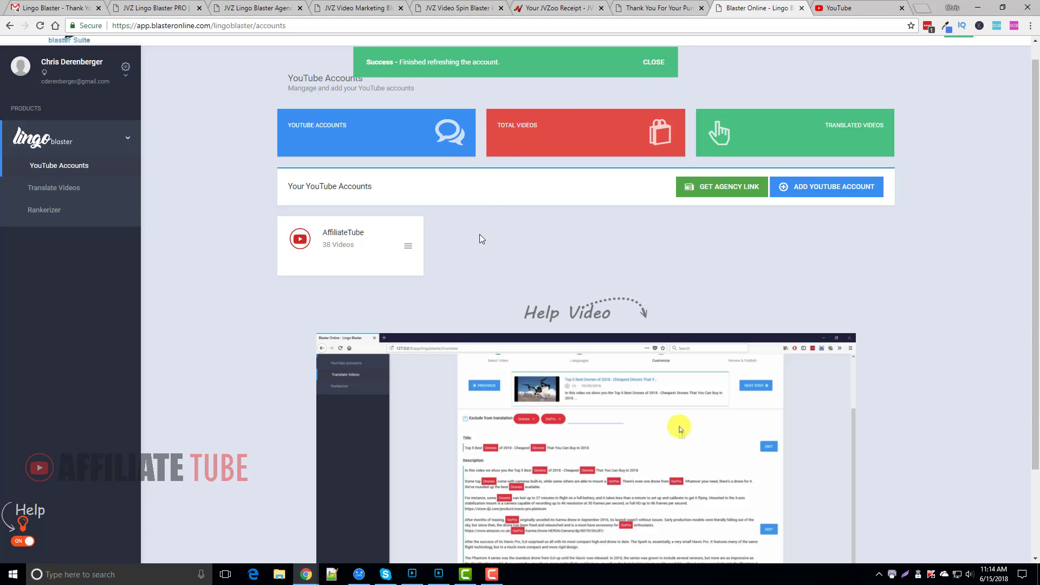
click(408, 247)
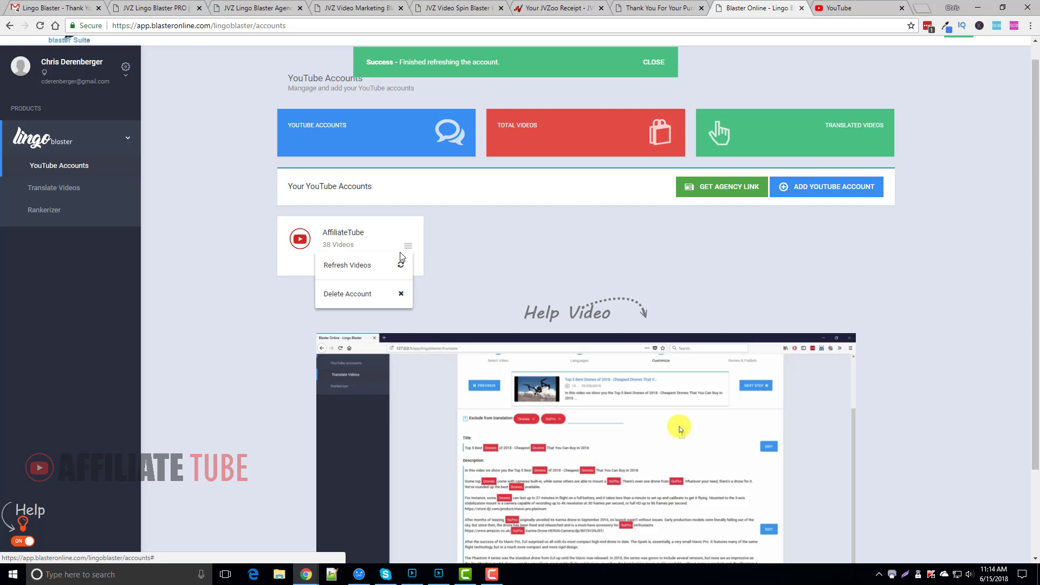
click(360, 270)
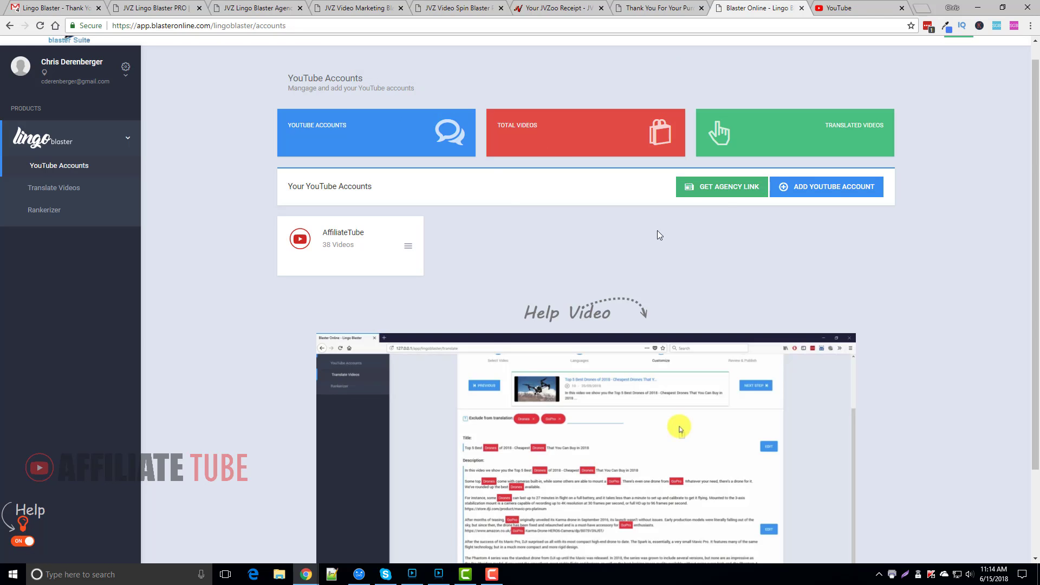
Step: Close the training video, toggle Print Profits Review to Yes, and advance to languages
scroll(658, 230, down, 2)
scroll(607, 288, up, 2)
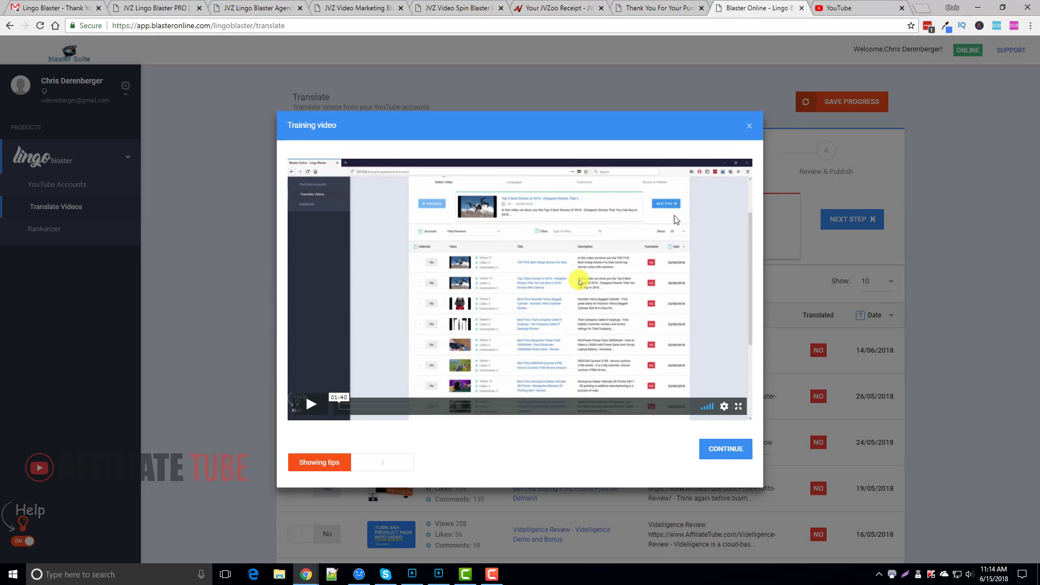
click(749, 128)
scroll(222, 264, down, 1)
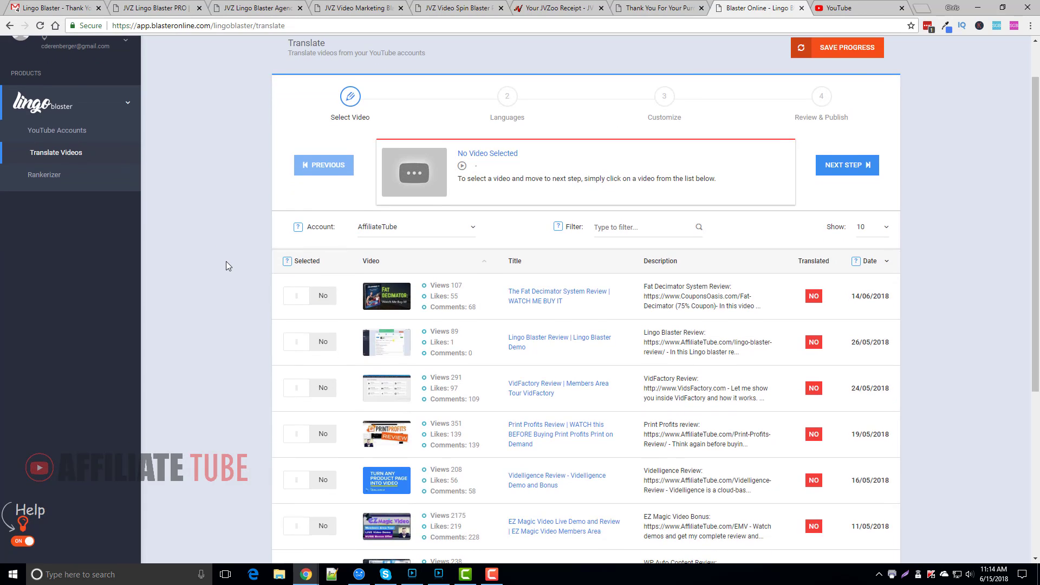
scroll(228, 262, down, 2)
scroll(232, 260, down, 2)
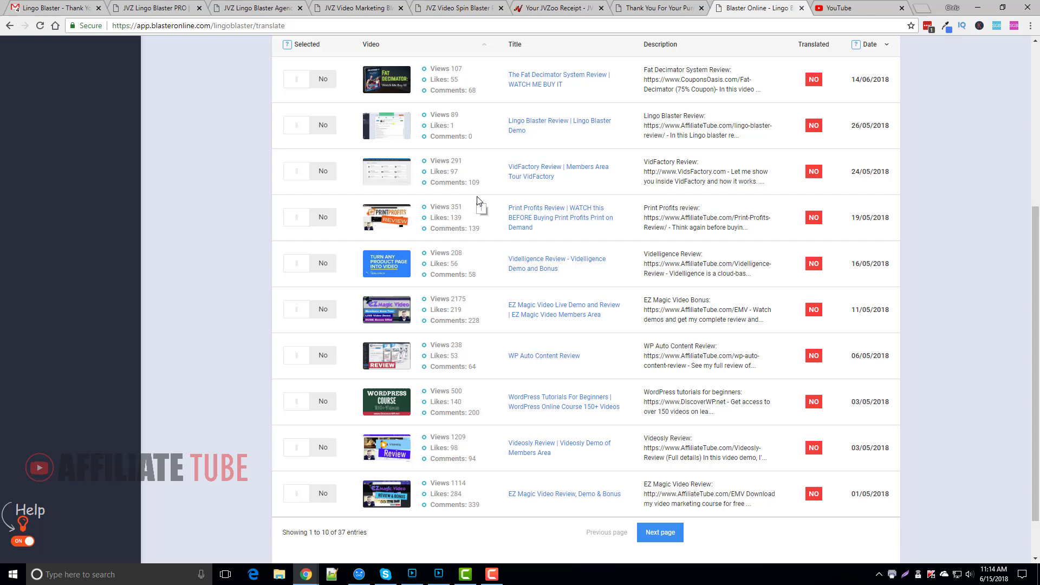
click(323, 220)
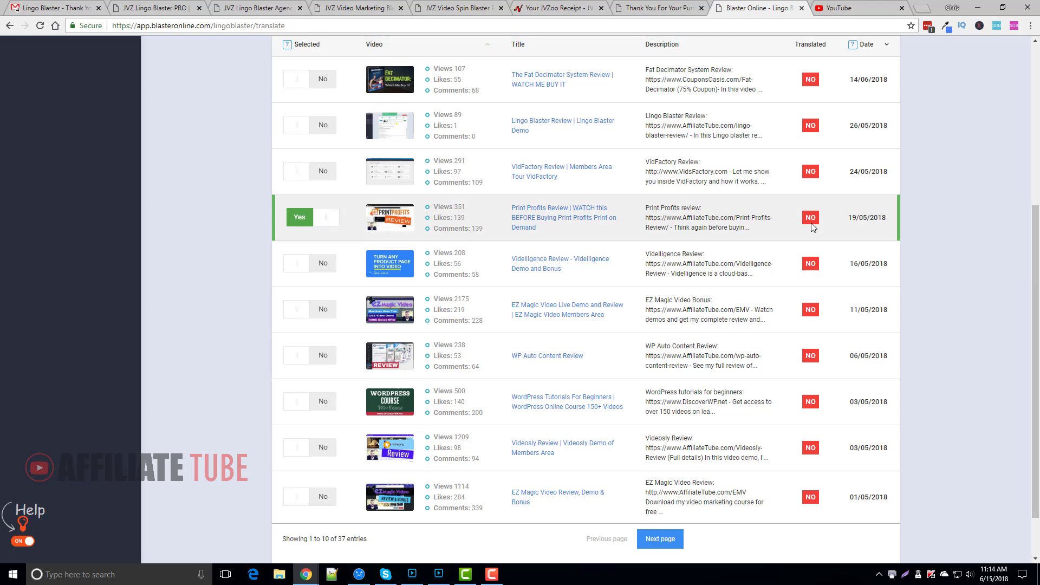
scroll(824, 180, up, 2)
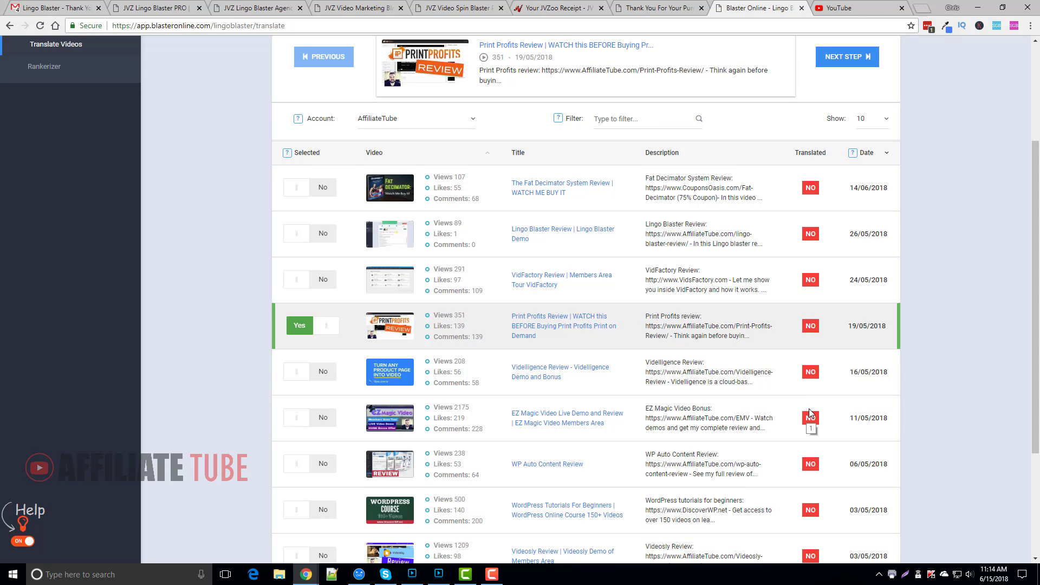
scroll(824, 271, up, 2)
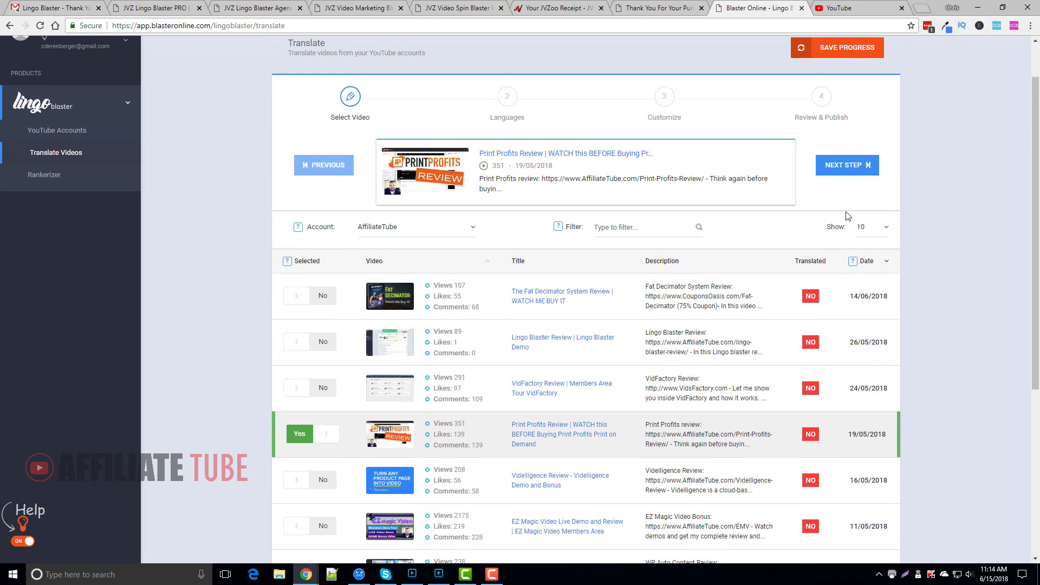
click(843, 171)
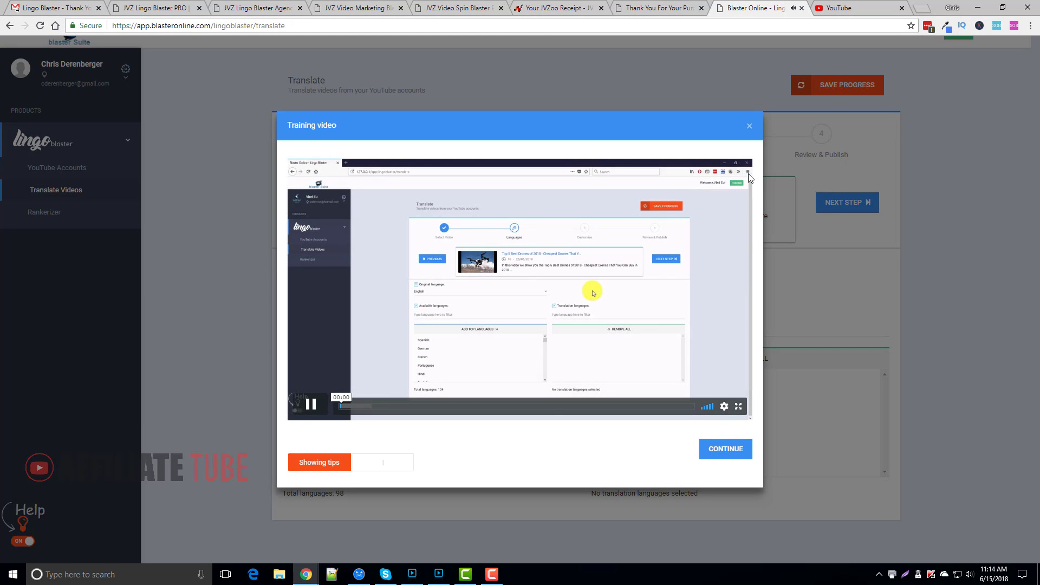
Step: Dismiss the training video and add Spanish, German, French, Portuguese and Hindi as translation languages
click(312, 404)
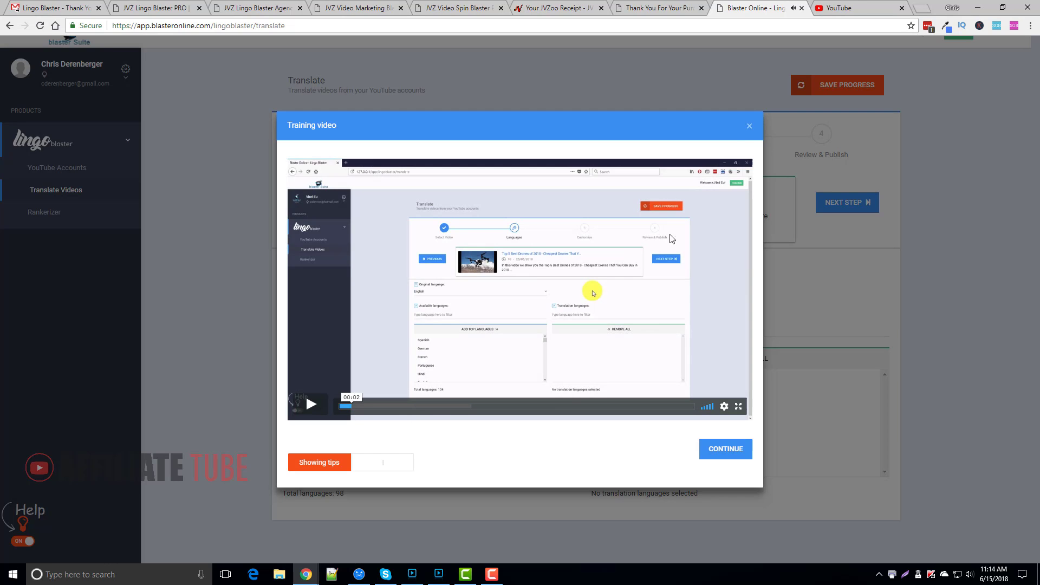
click(749, 125)
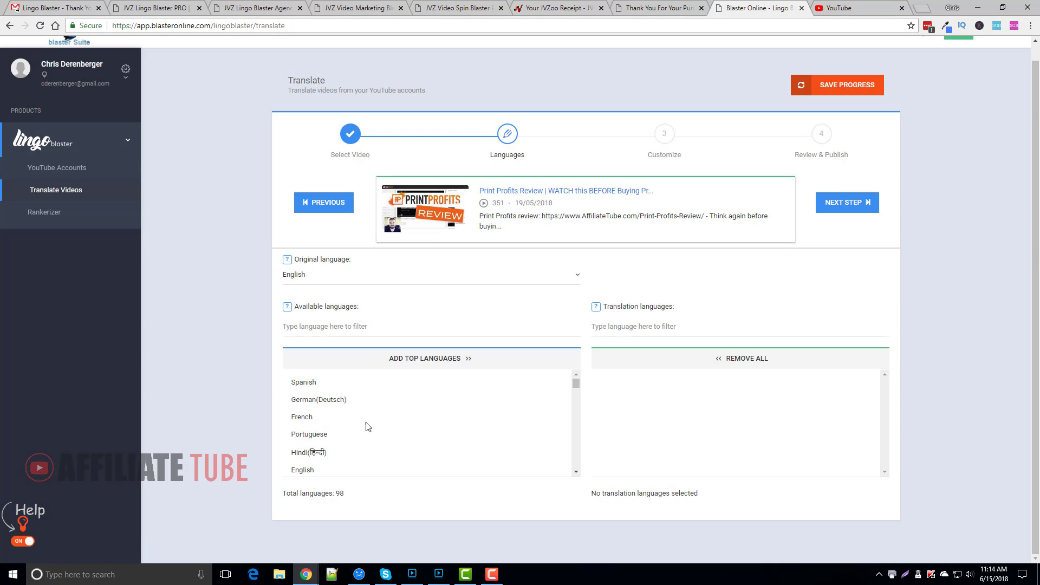
click(311, 383)
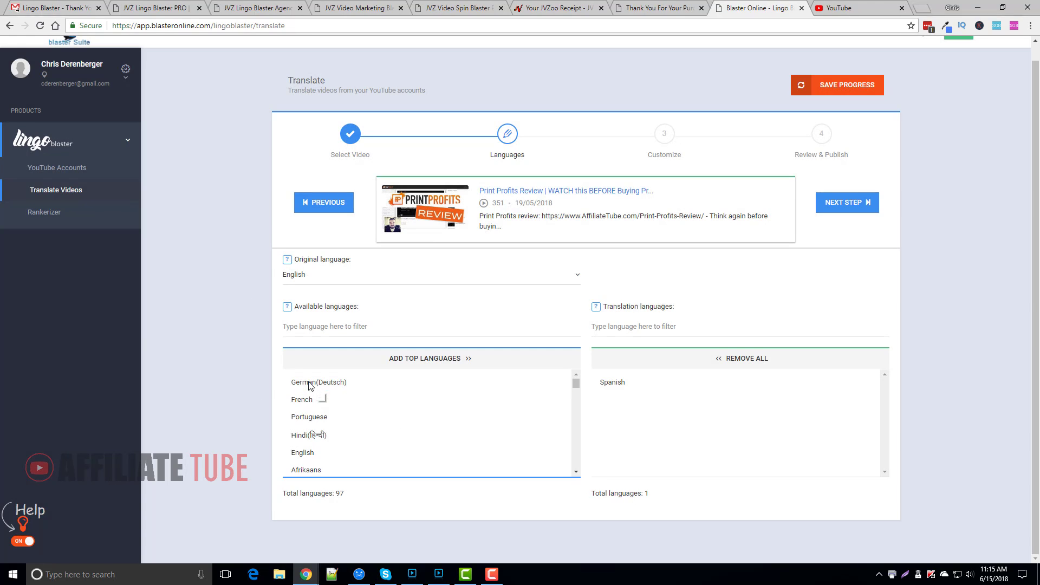
click(309, 383)
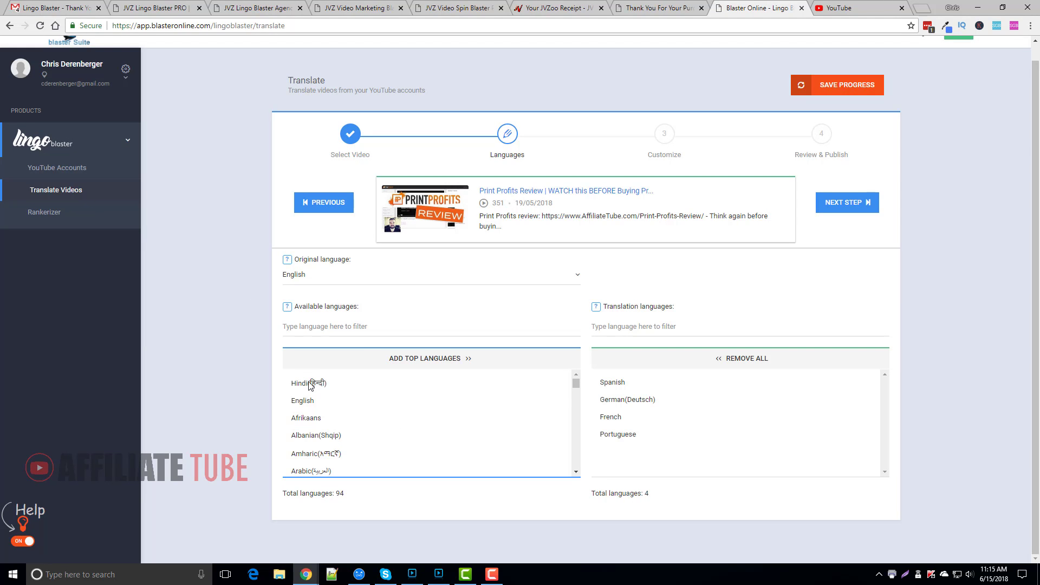
click(310, 383)
Step: Try English, Afrikaans and Hawaiian, dismiss the rejection warnings, and continue to customization
click(310, 385)
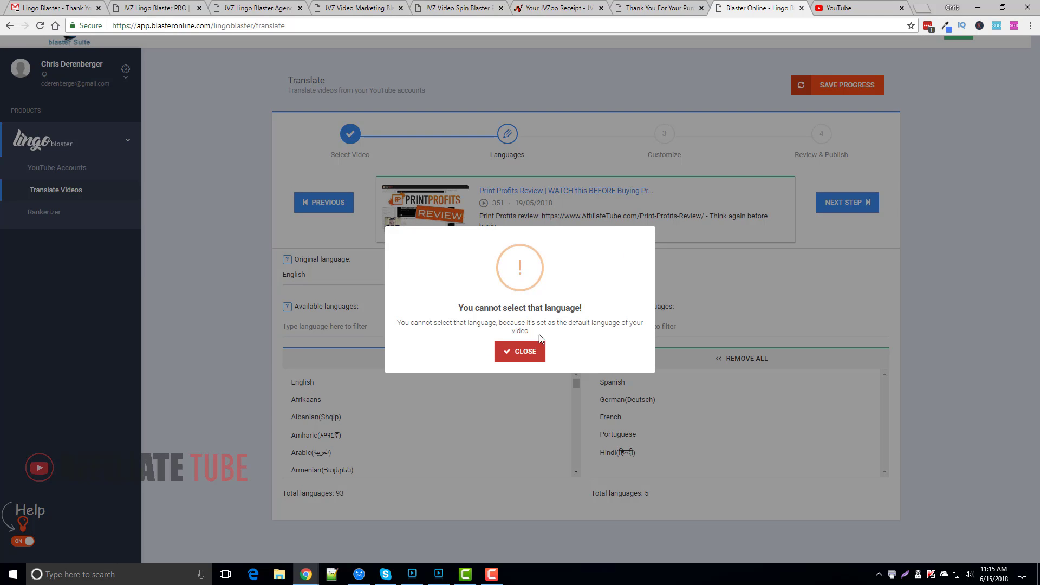
click(521, 352)
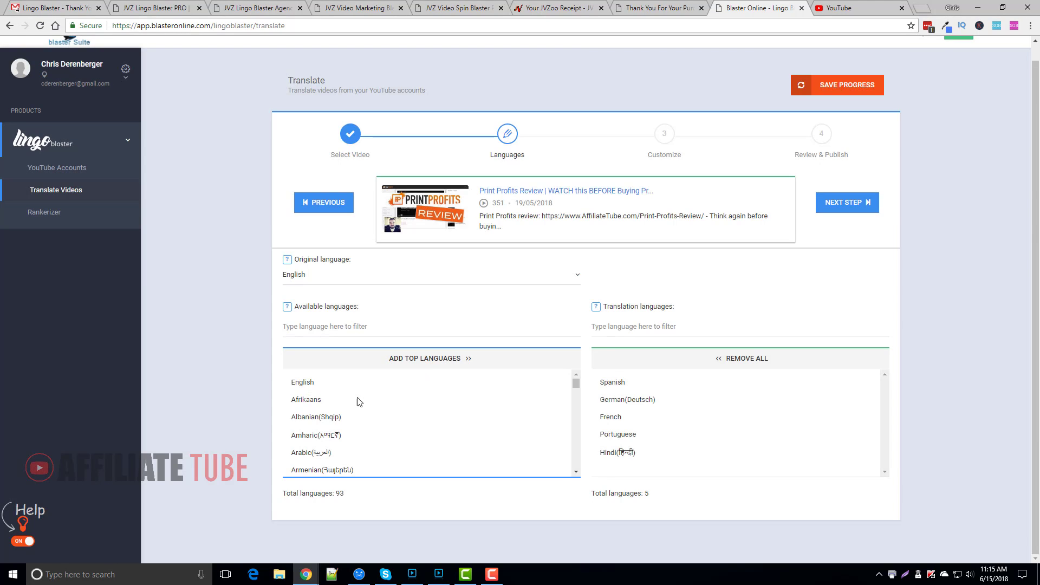
click(322, 401)
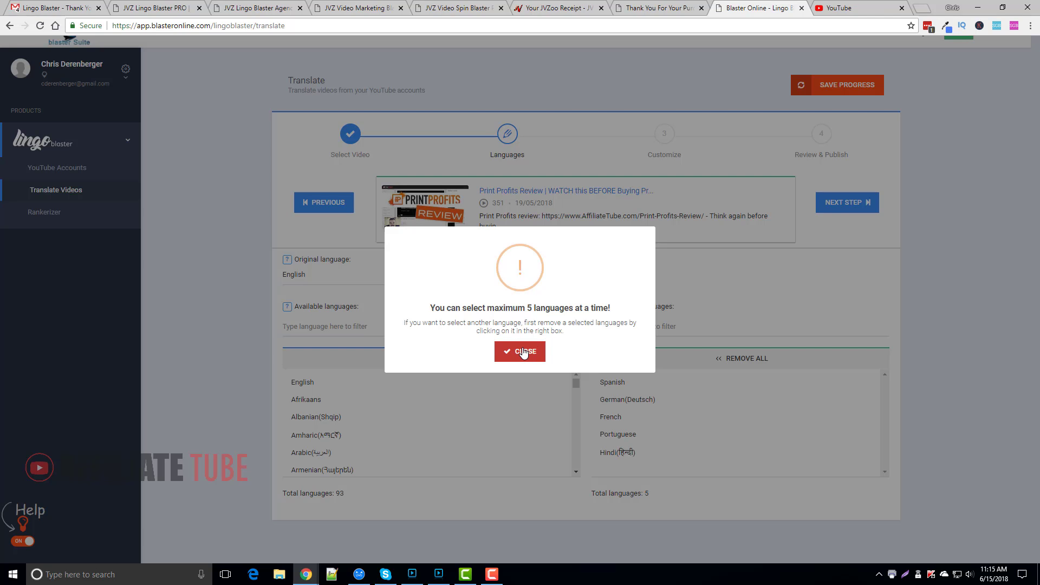
click(523, 352)
scroll(352, 433, down, 4)
scroll(348, 432, down, 6)
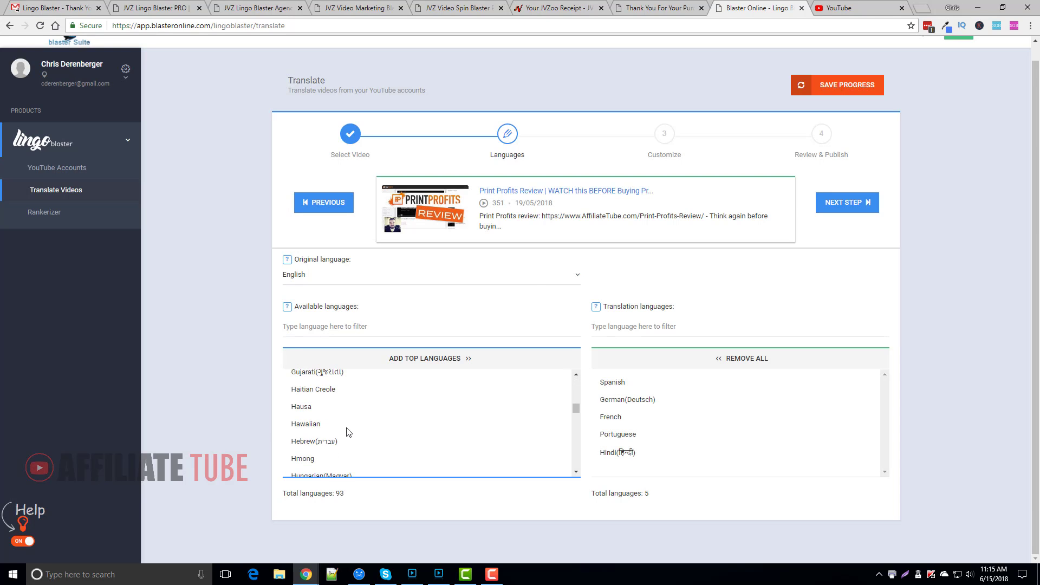
click(306, 425)
click(521, 362)
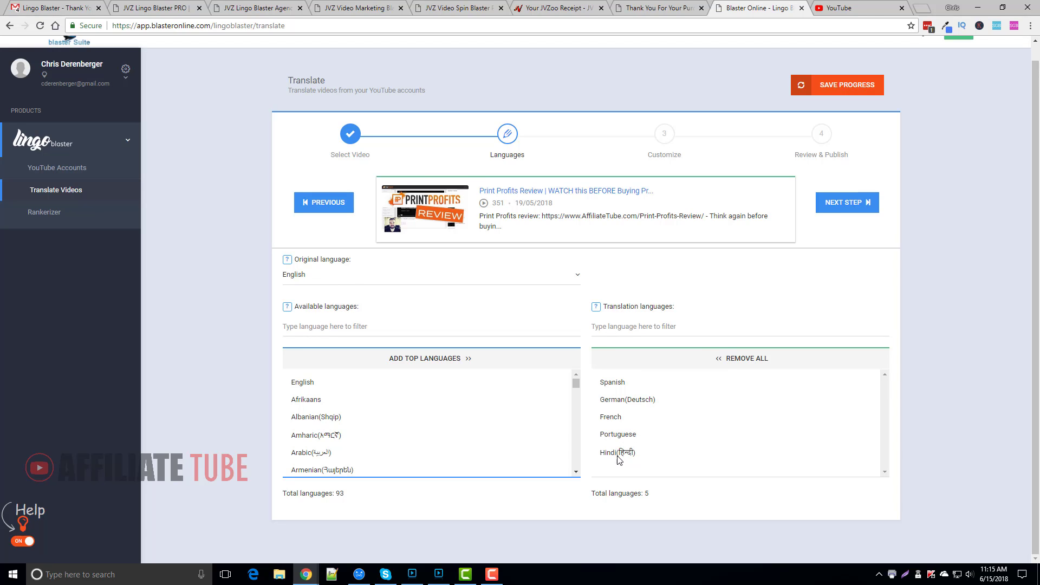
click(836, 206)
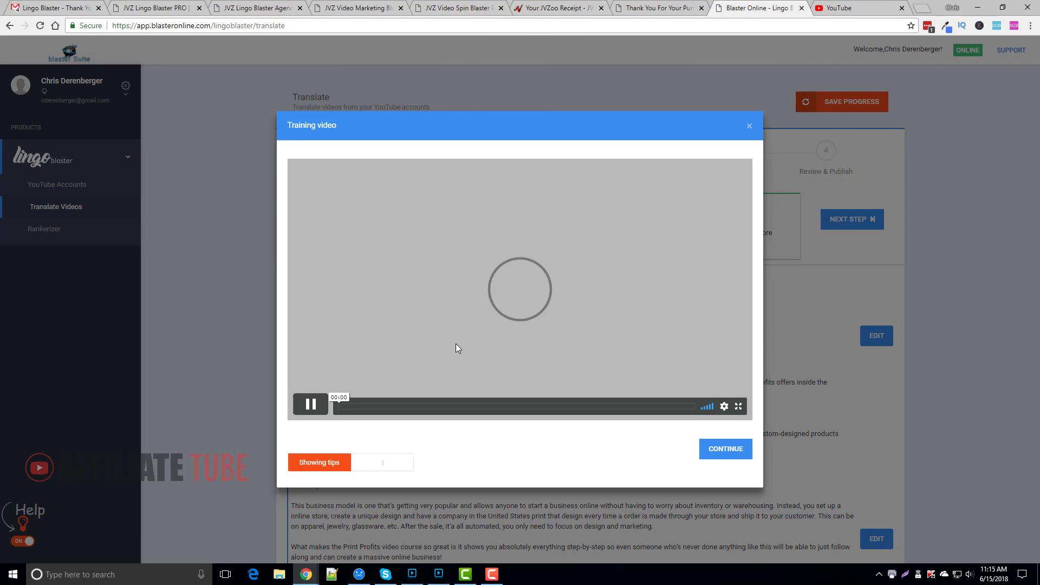
Step: Dismiss the training video and add 'Print' and 'Profits' as words excluded from translation
click(750, 127)
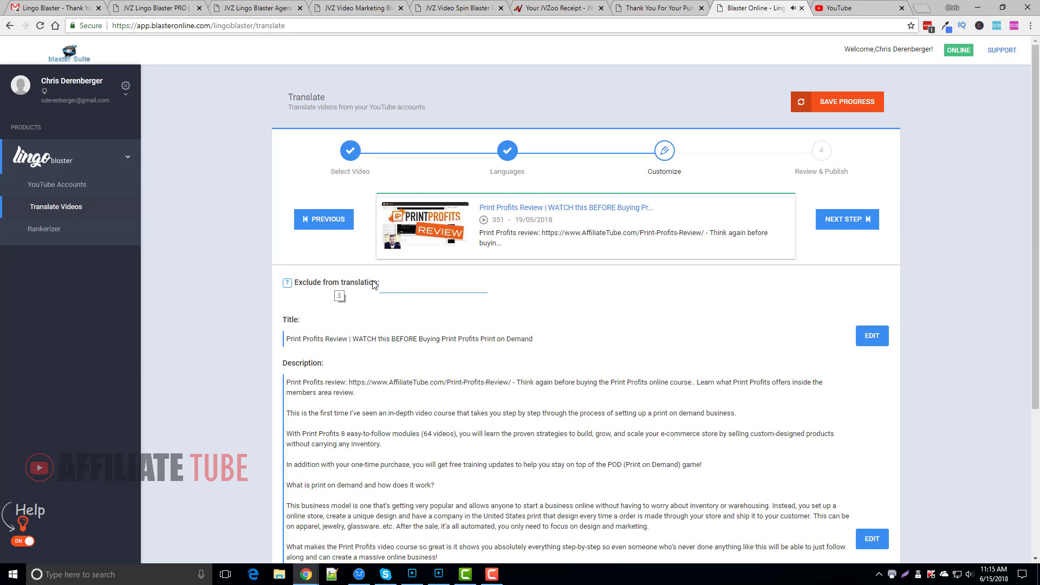
click(416, 285)
text(Print)
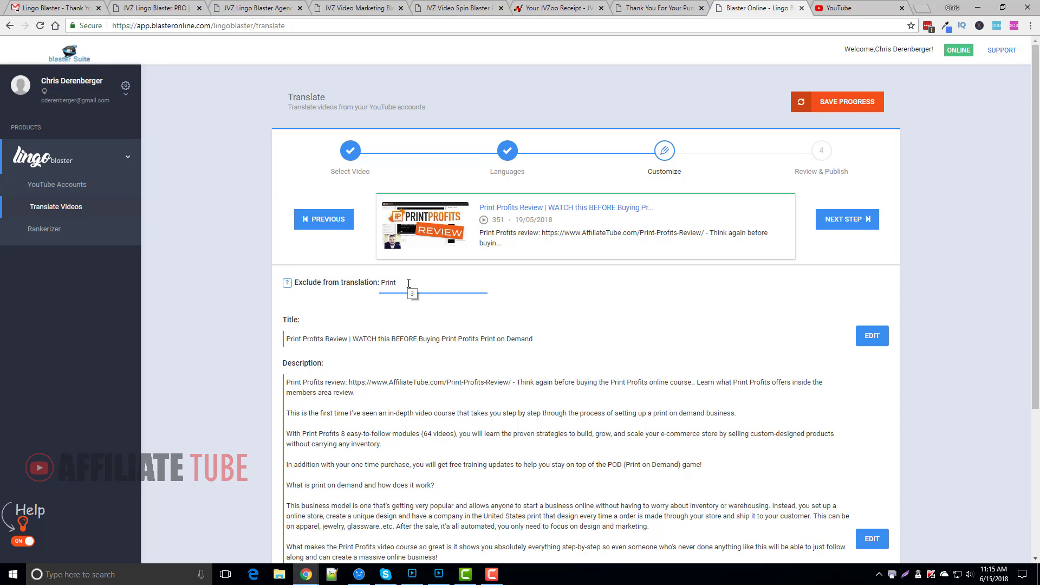
key(Return)
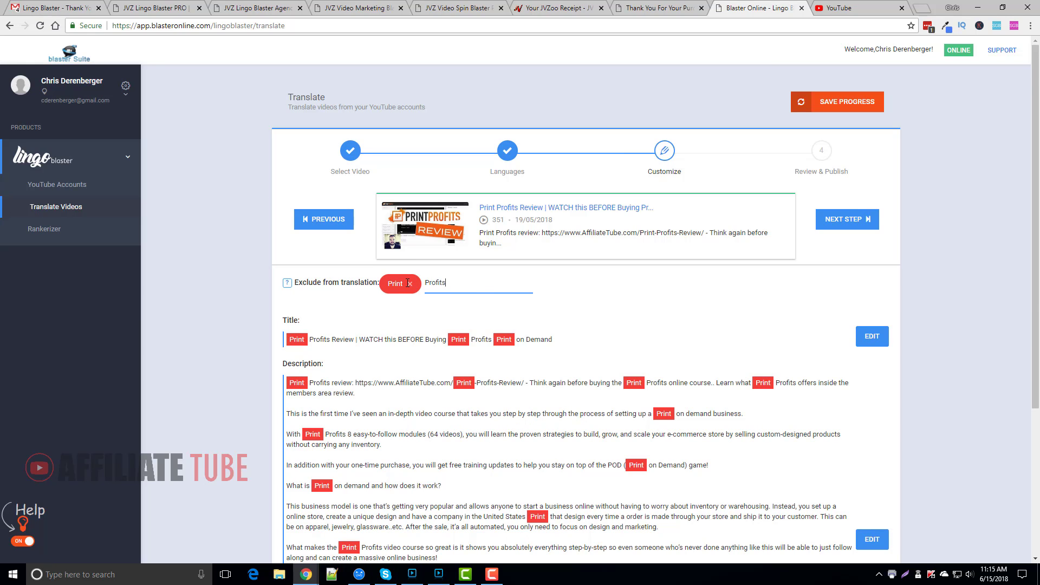
key(Return)
scroll(523, 338, down, 3)
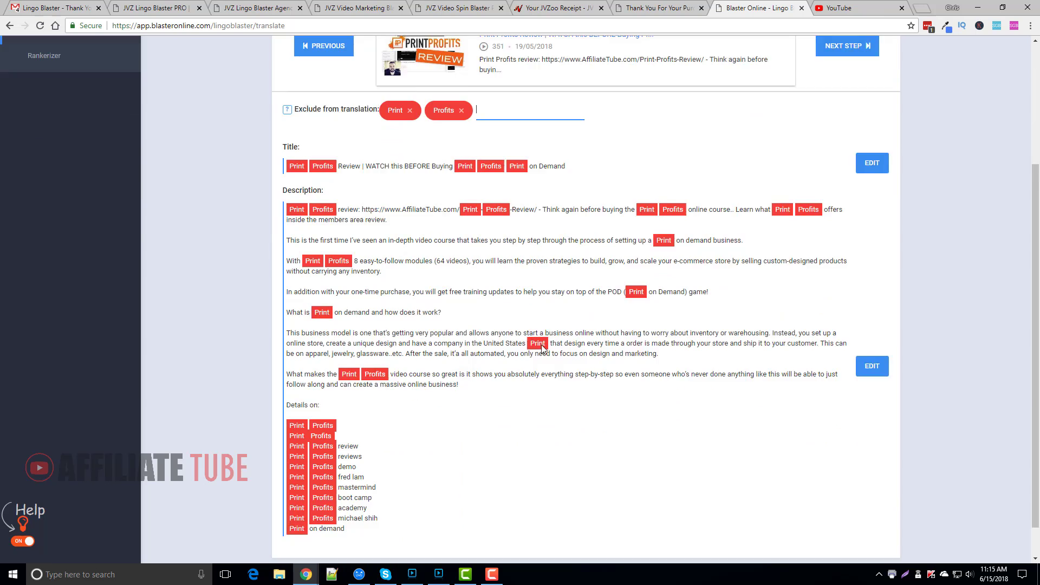
scroll(487, 270, down, 1)
scroll(417, 195, up, 1)
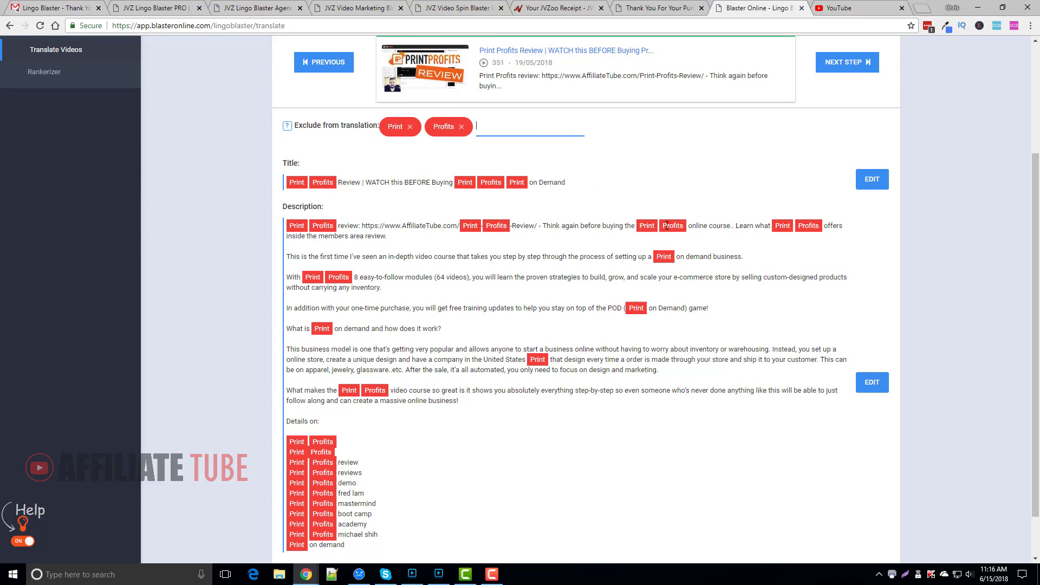
scroll(612, 206, up, 2)
Step: Move to the review step and check that Print Profits stays untranslated in the Spanish title
click(839, 172)
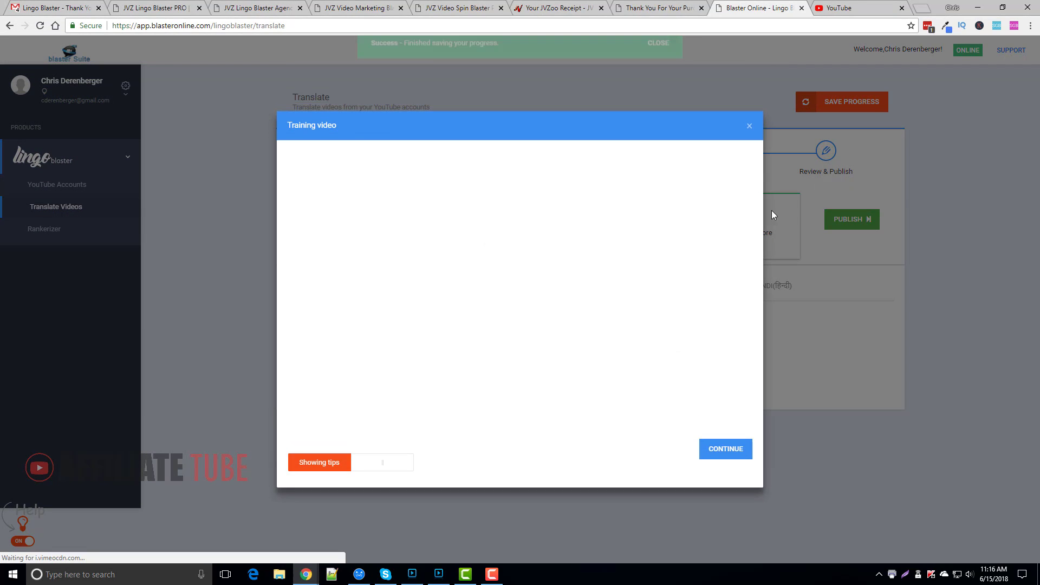
click(749, 126)
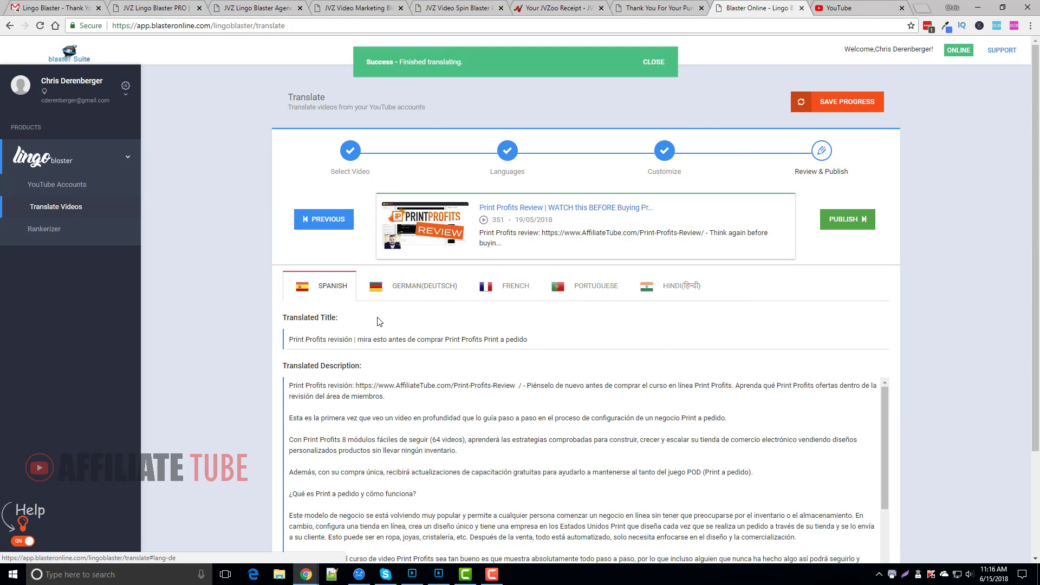
drag(326, 339, 292, 340)
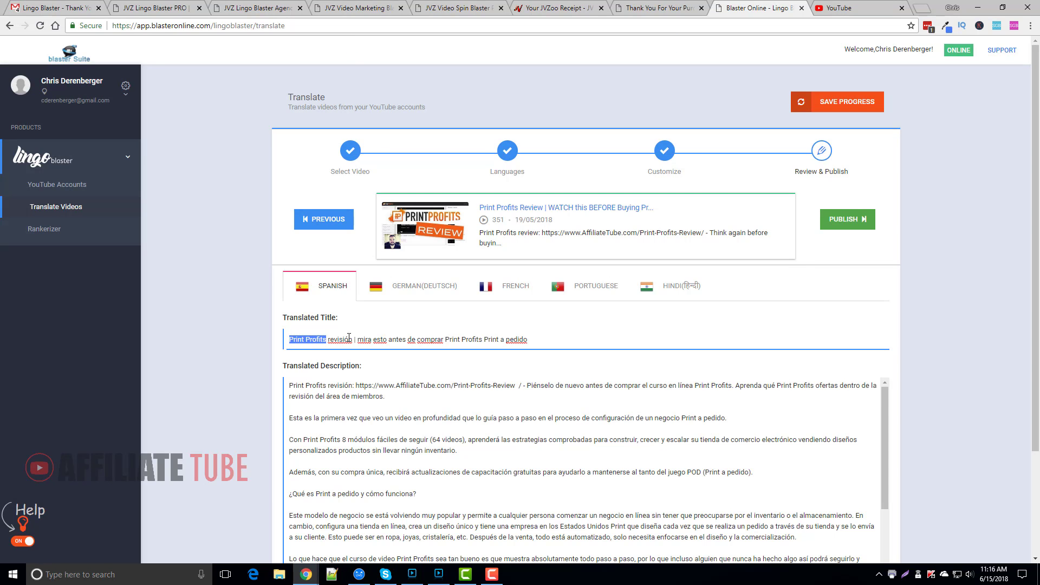
scroll(464, 396, down, 3)
scroll(464, 397, up, 3)
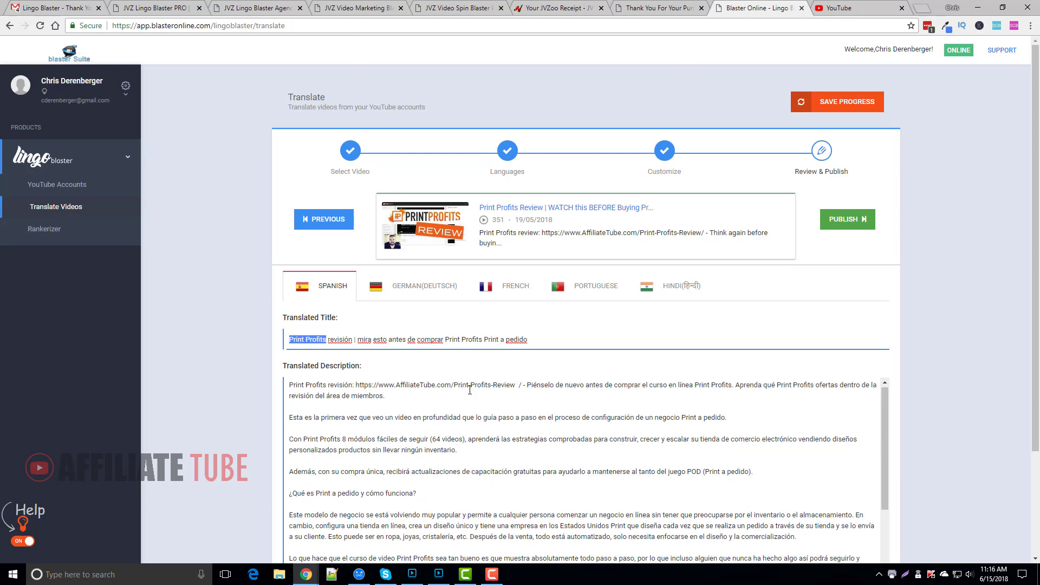
click(612, 328)
Step: Review the German, French, Portuguese and Hindi translations, then publish them to YouTube
click(425, 291)
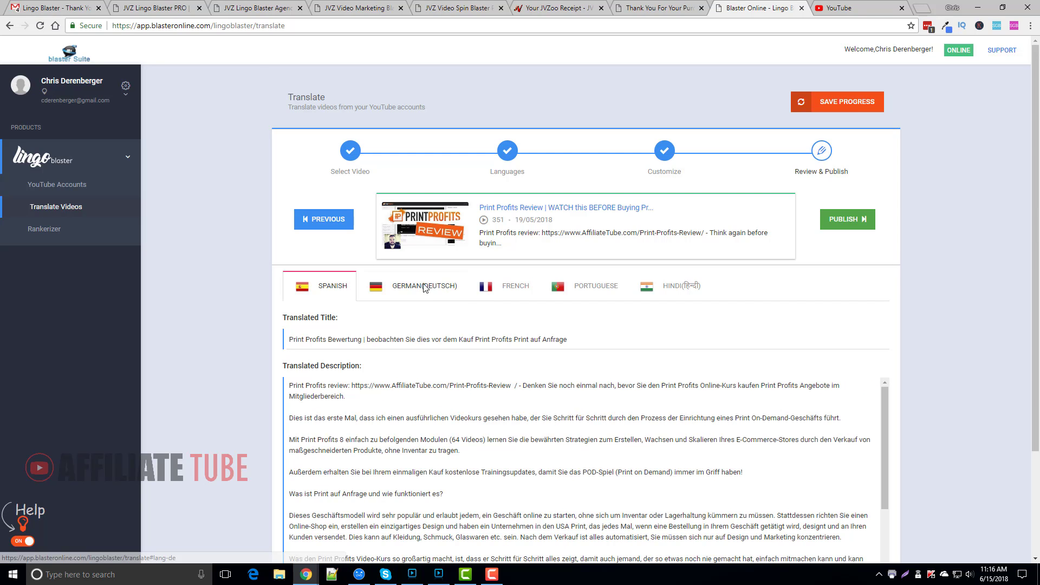
click(494, 288)
click(593, 287)
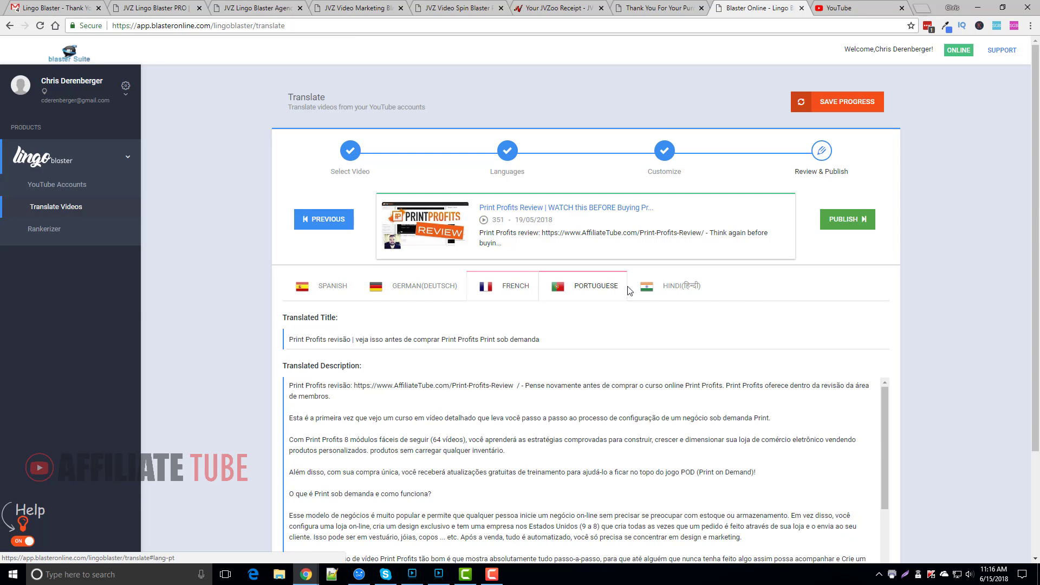
click(676, 292)
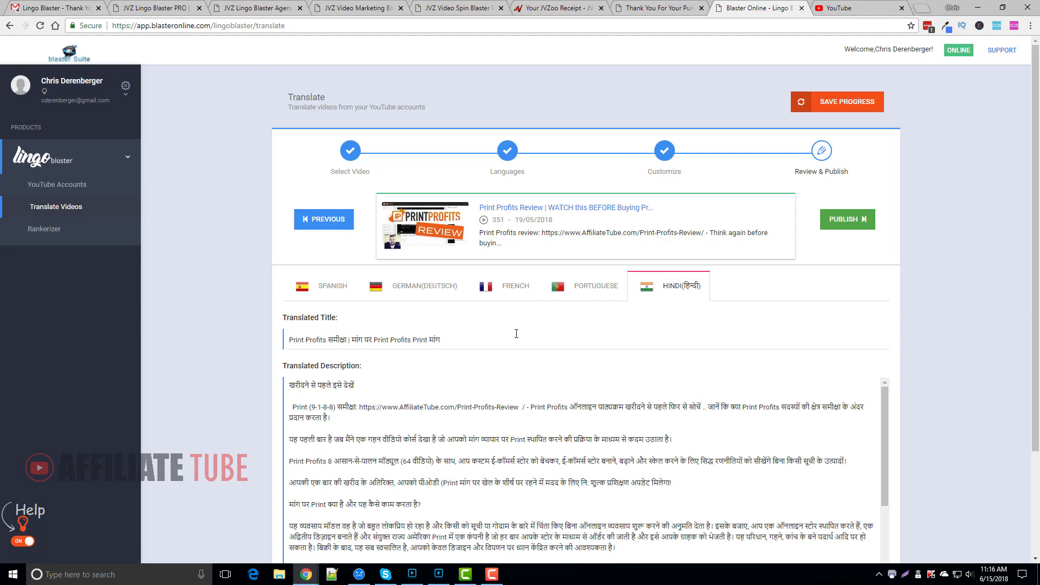
click(846, 223)
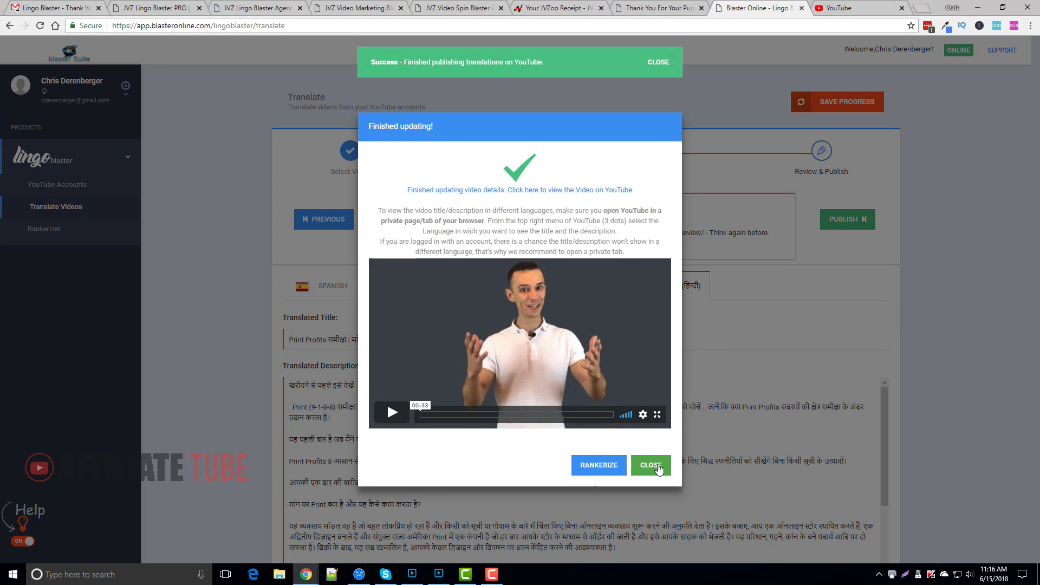
click(654, 472)
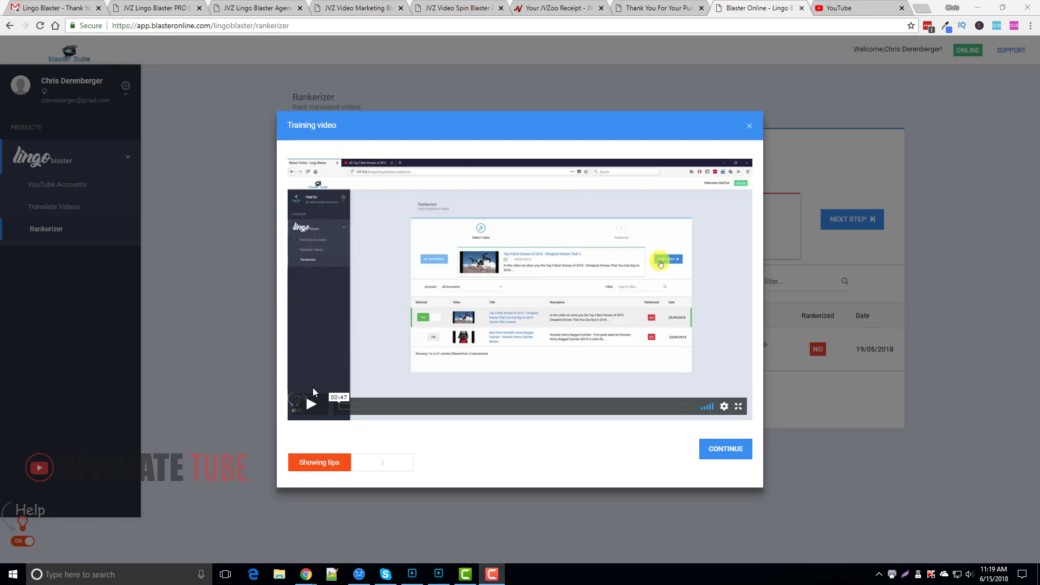
Step: Select the Print Profits video and rankerize it, confirming YES to the ranking warning
click(726, 449)
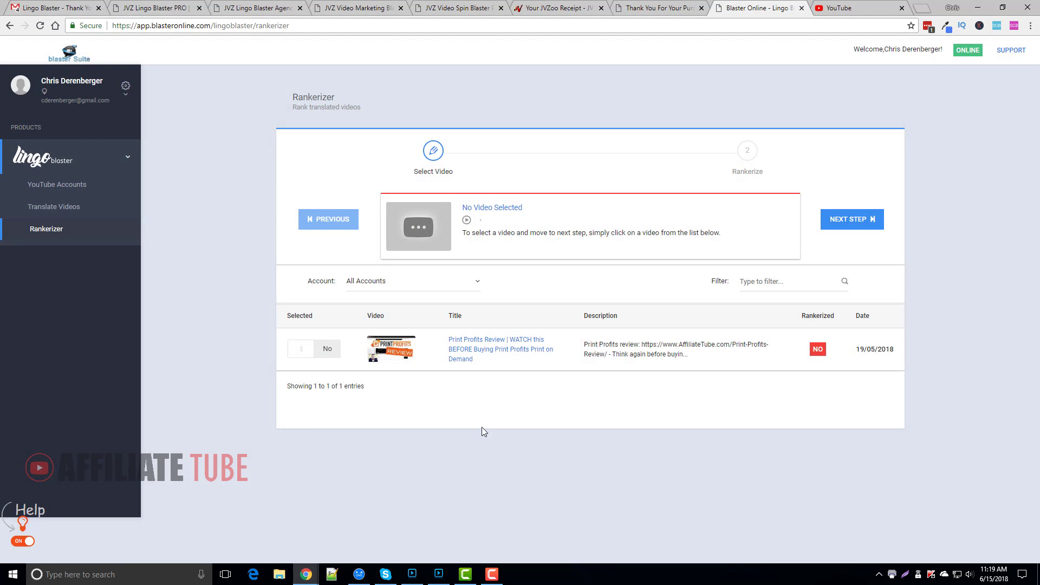
click(325, 352)
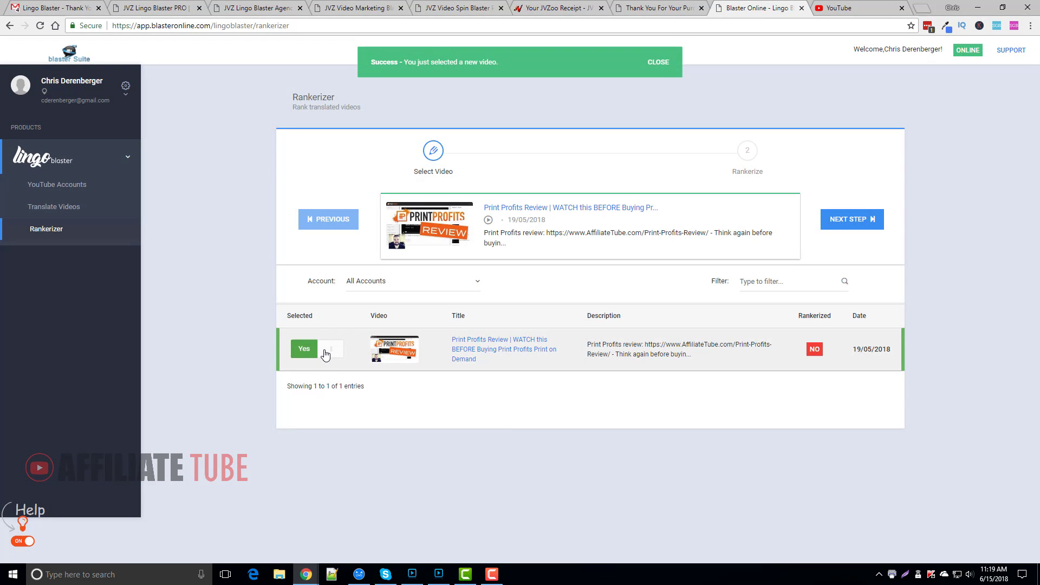
click(848, 224)
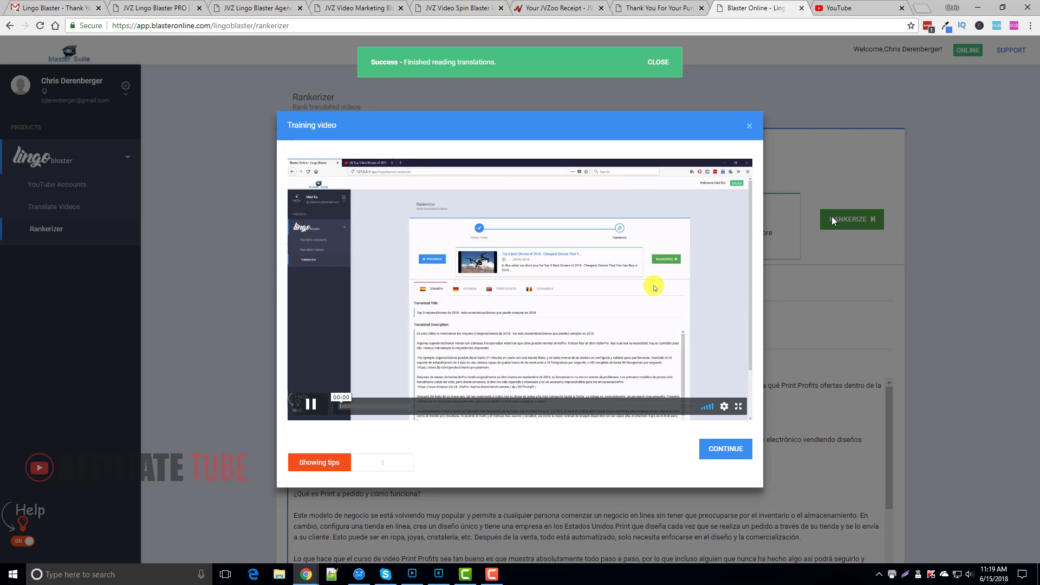
click(429, 304)
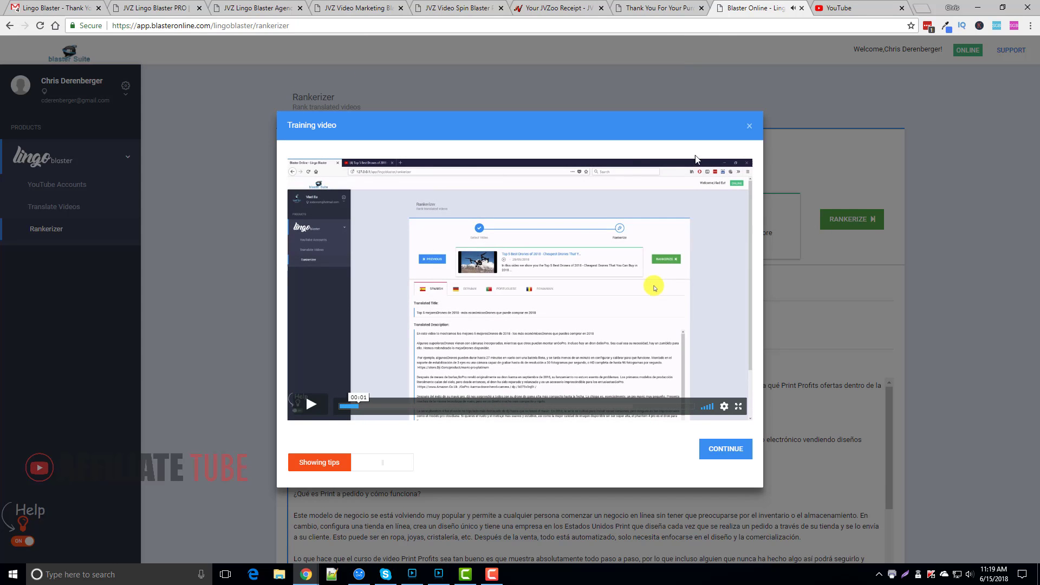
click(748, 126)
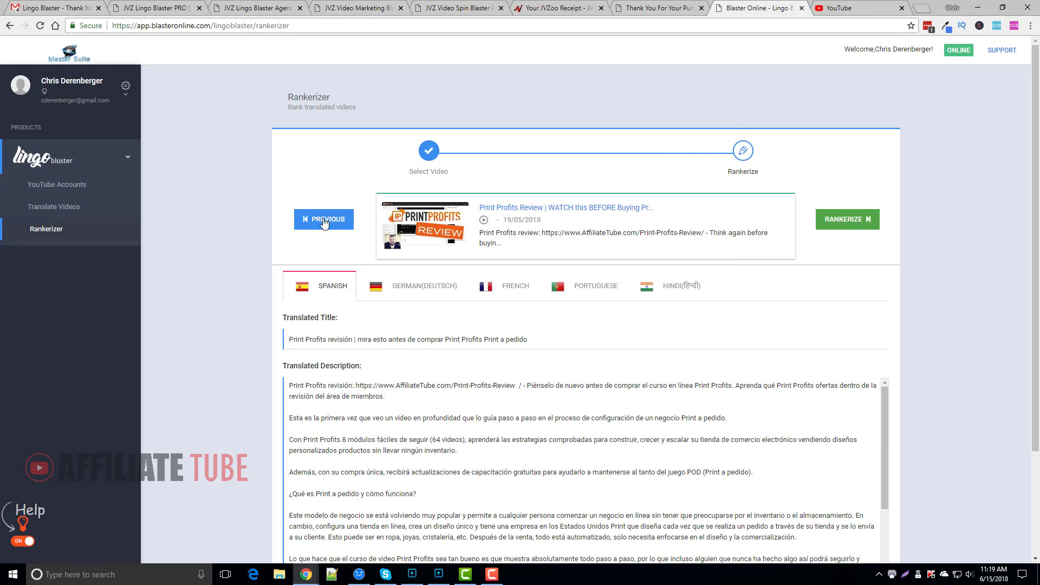
click(841, 223)
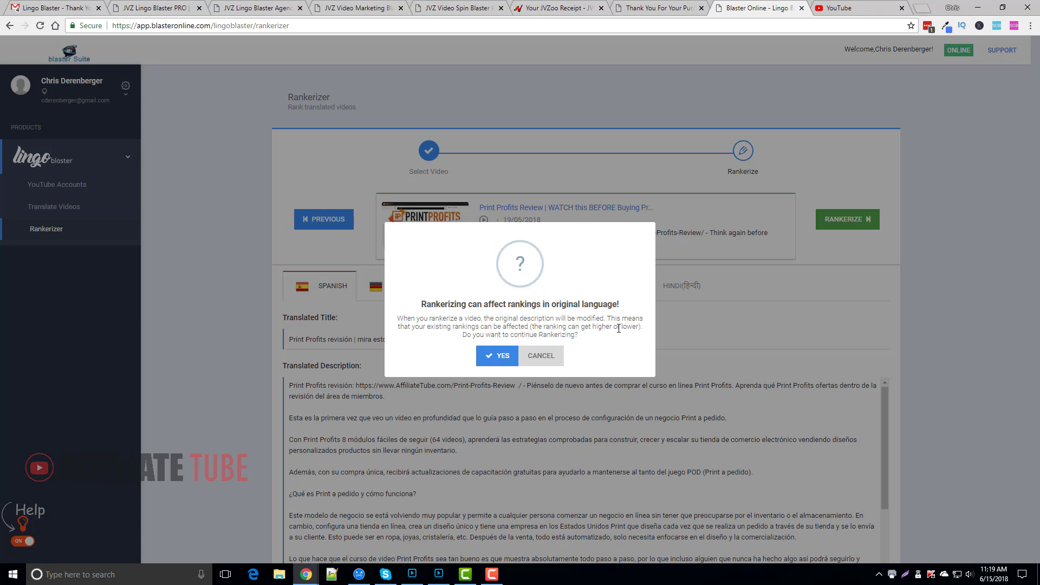
click(494, 356)
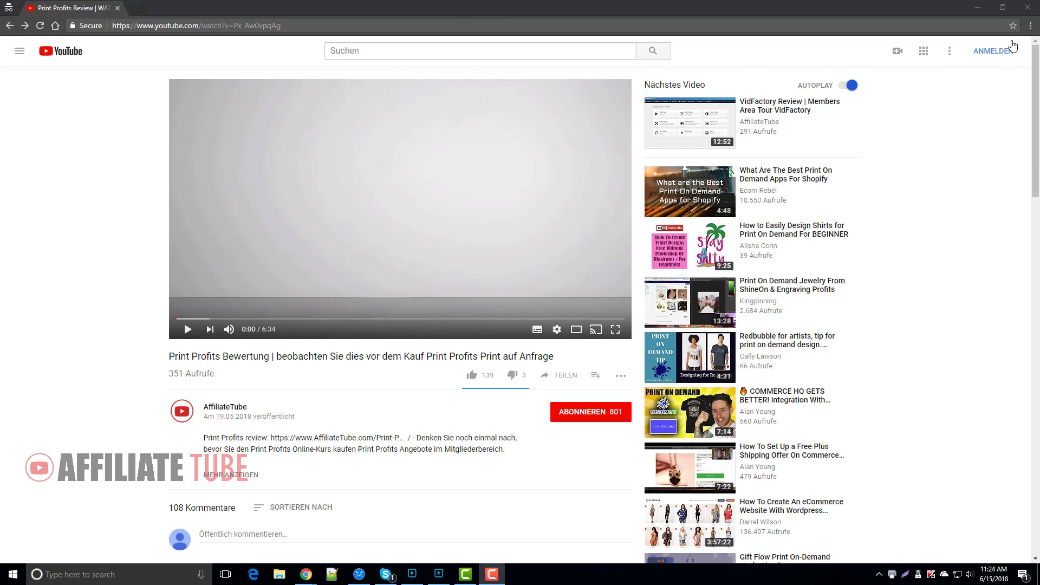
Step: Open a new incognito window and paste in the Print Profits Review video's watch URL
click(1028, 9)
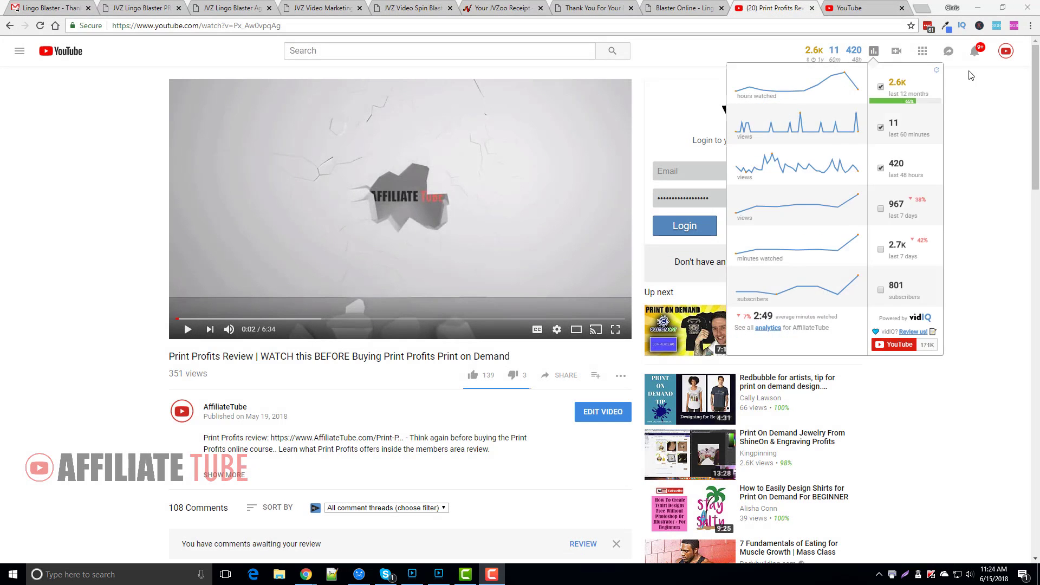
click(1030, 27)
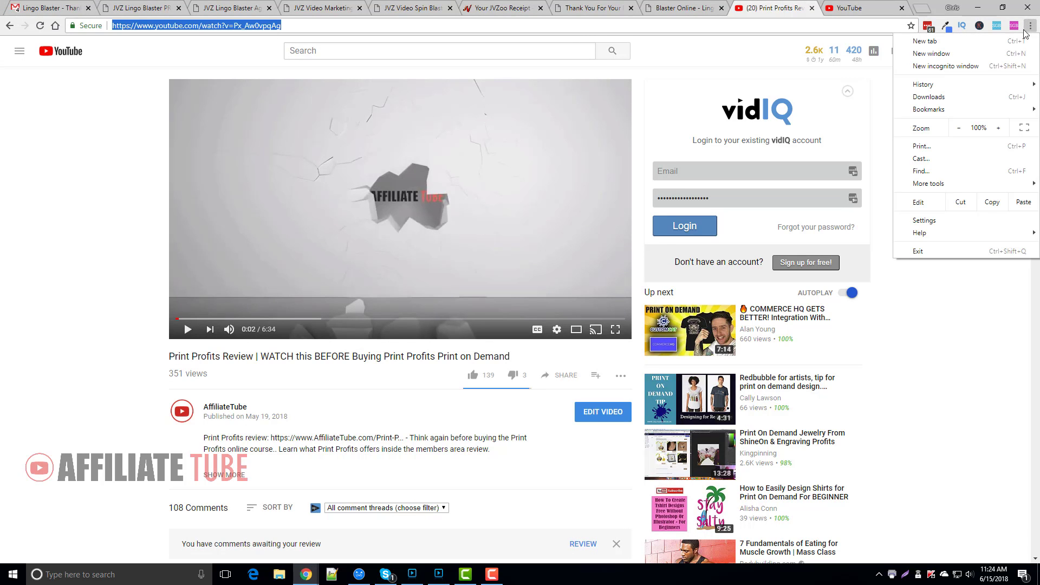
click(958, 66)
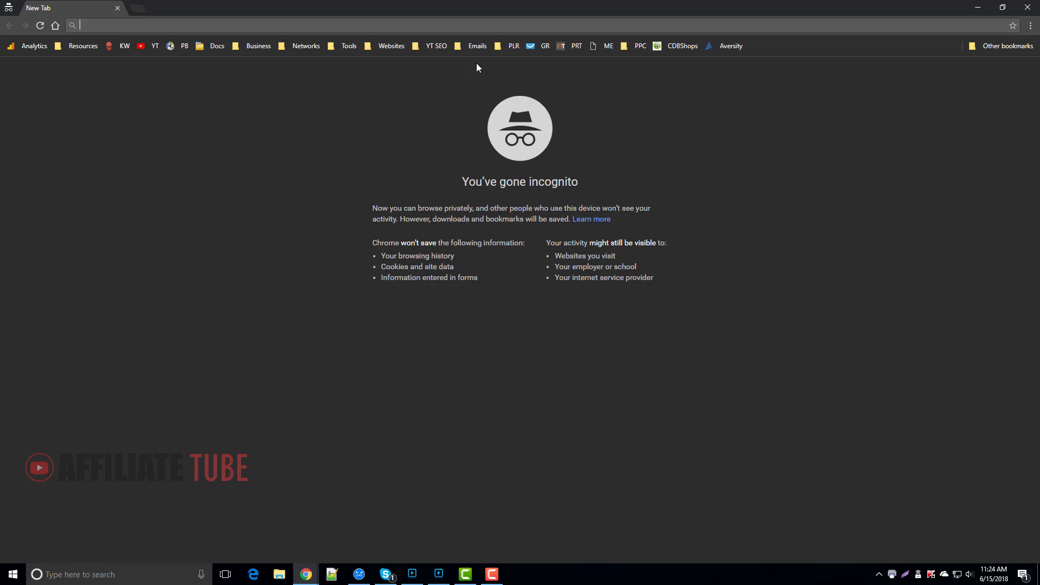
right_click(346, 27)
click(374, 91)
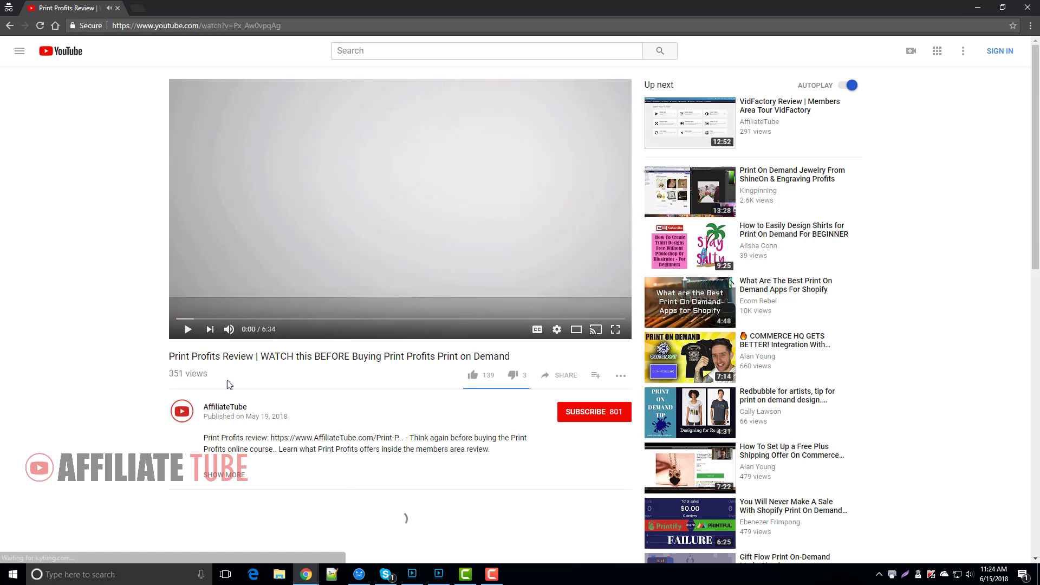
Step: Switch YouTube's language to Deutsch and expand the German description
click(964, 54)
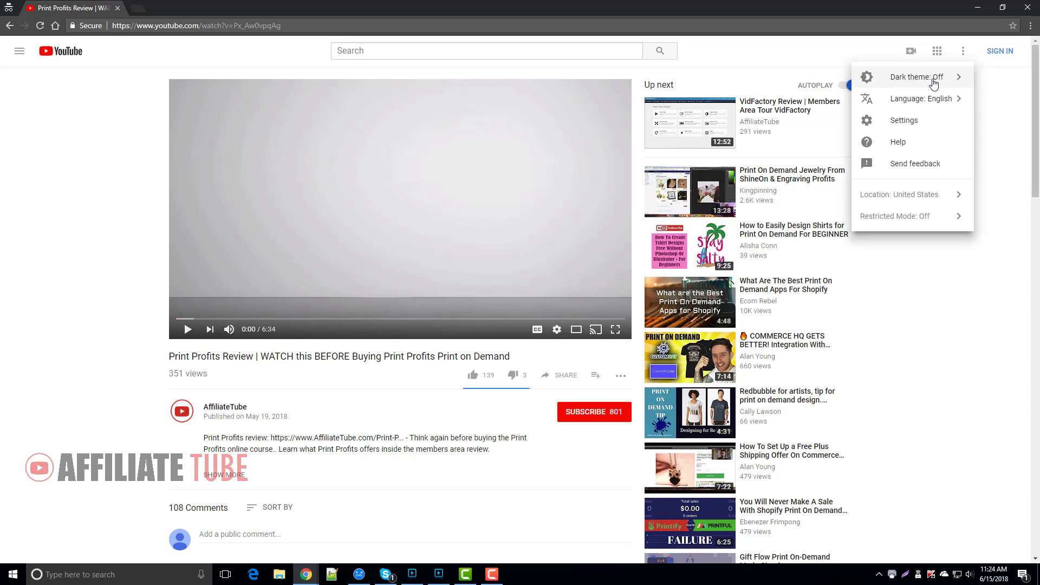
click(916, 107)
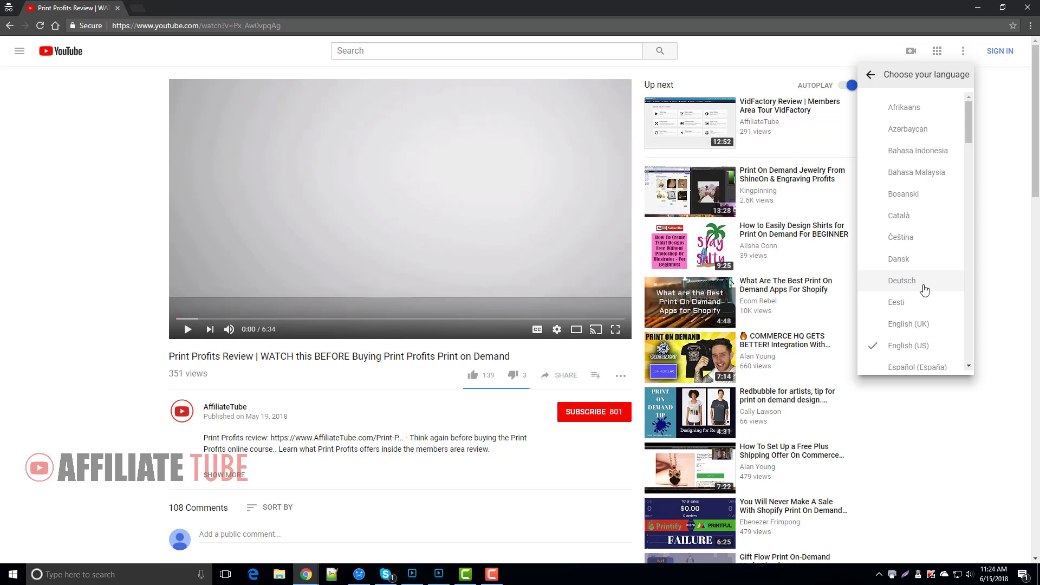
click(902, 282)
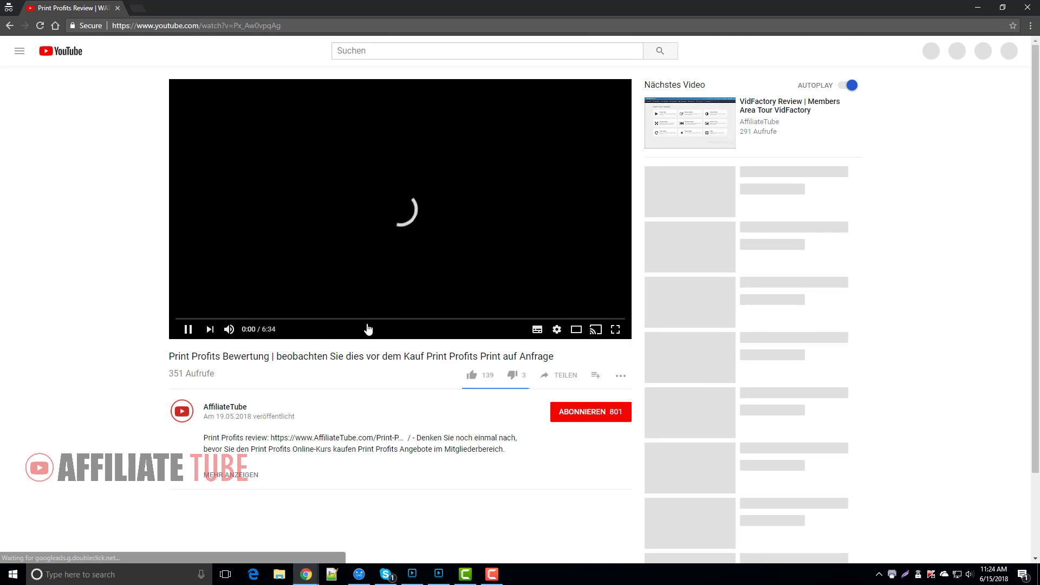
click(238, 475)
scroll(378, 430, down, 2)
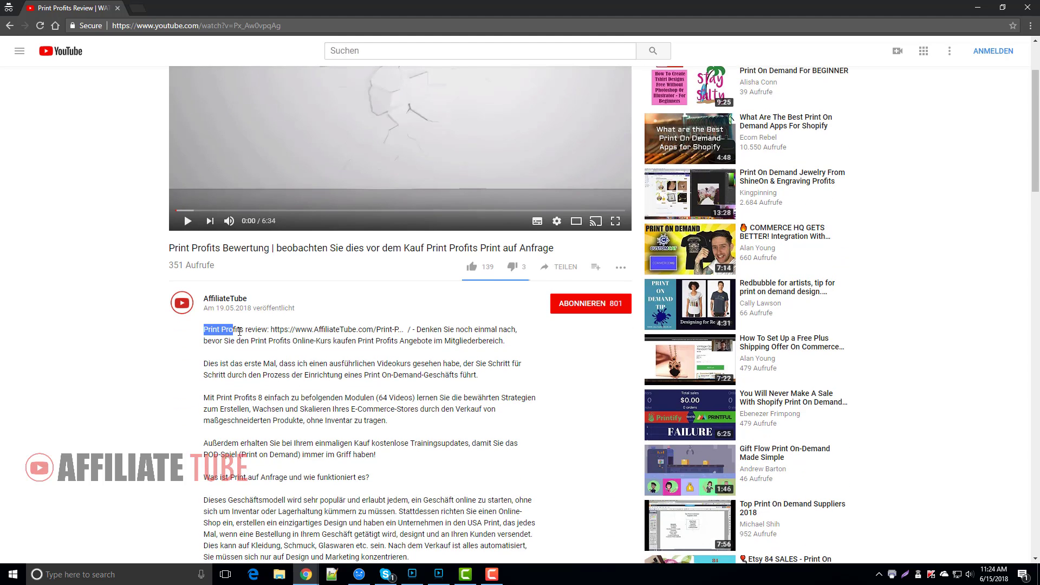
drag(215, 331, 242, 332)
click(341, 467)
scroll(390, 441, down, 5)
scroll(390, 440, up, 3)
scroll(840, 294, up, 3)
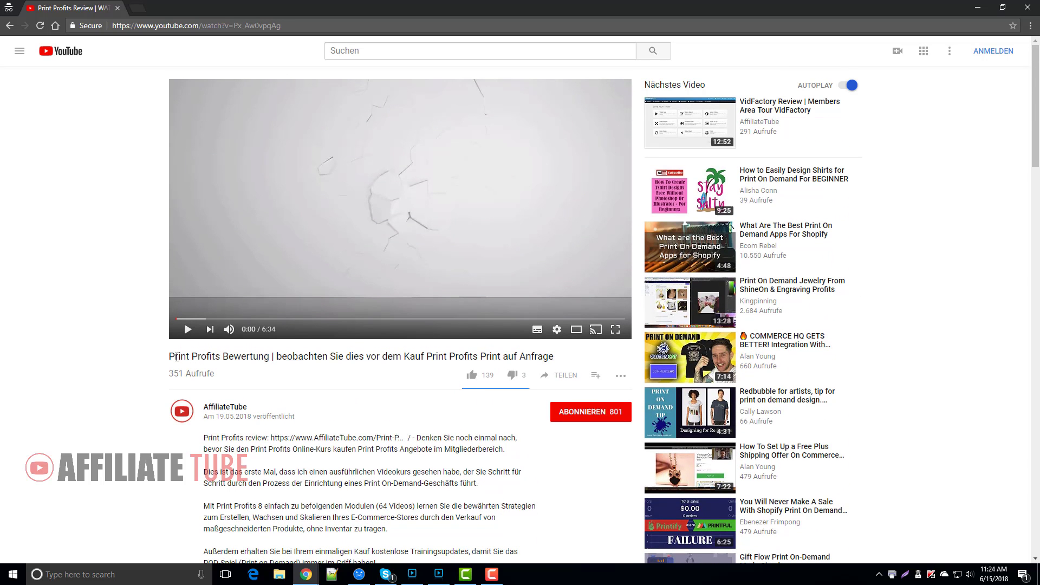
Step: Copy 'Print Profits Bewertung' from the title and paste it into the search box
drag(195, 357, 268, 358)
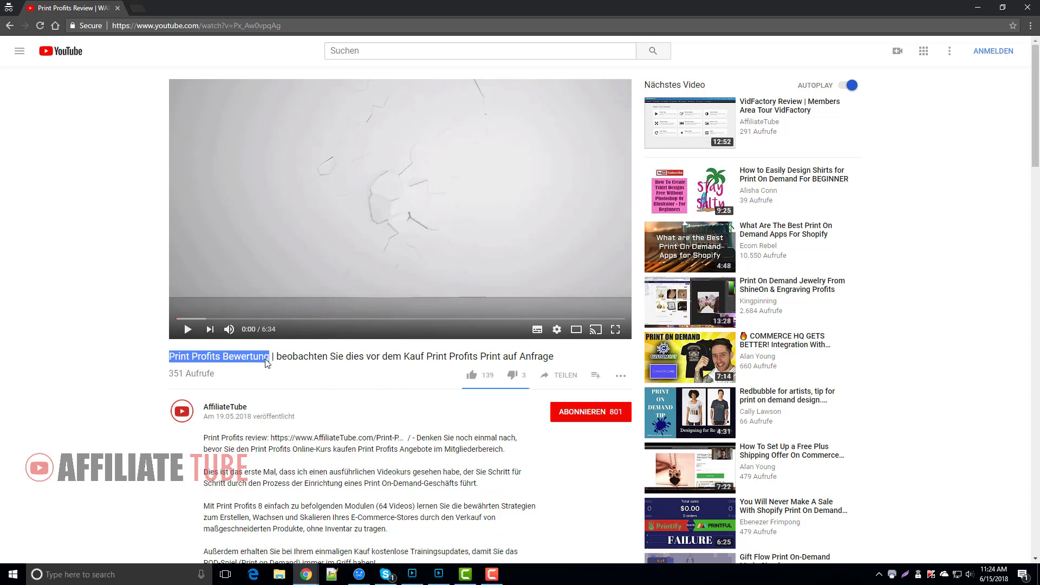
right_click(267, 361)
click(283, 368)
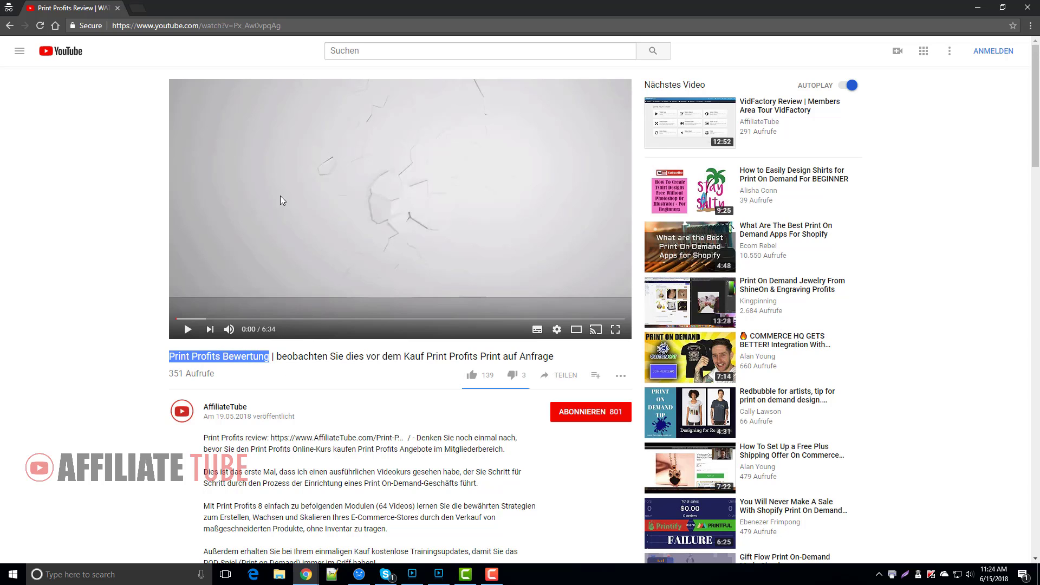
click(379, 58)
right_click(382, 48)
click(412, 117)
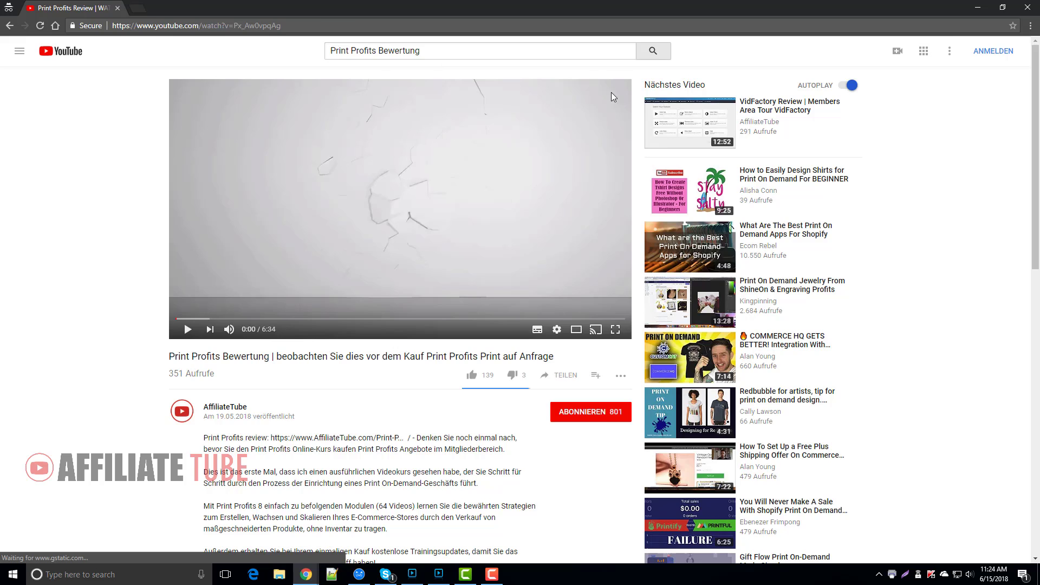
Step: Search 'Print Profits Bewertung', open the Print Profits Review result and expand its German description
key(Return)
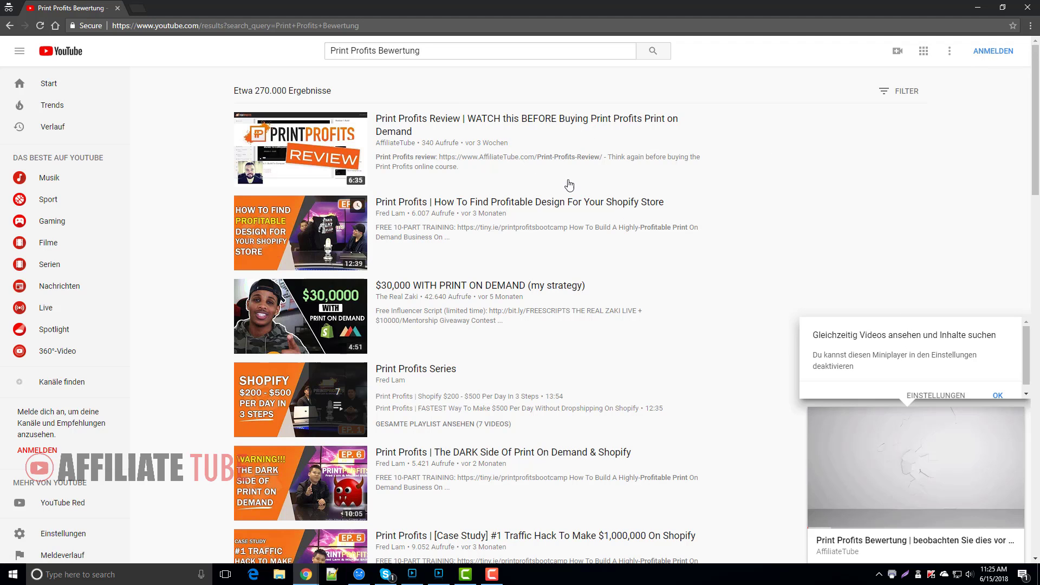
mouse_move(300, 148)
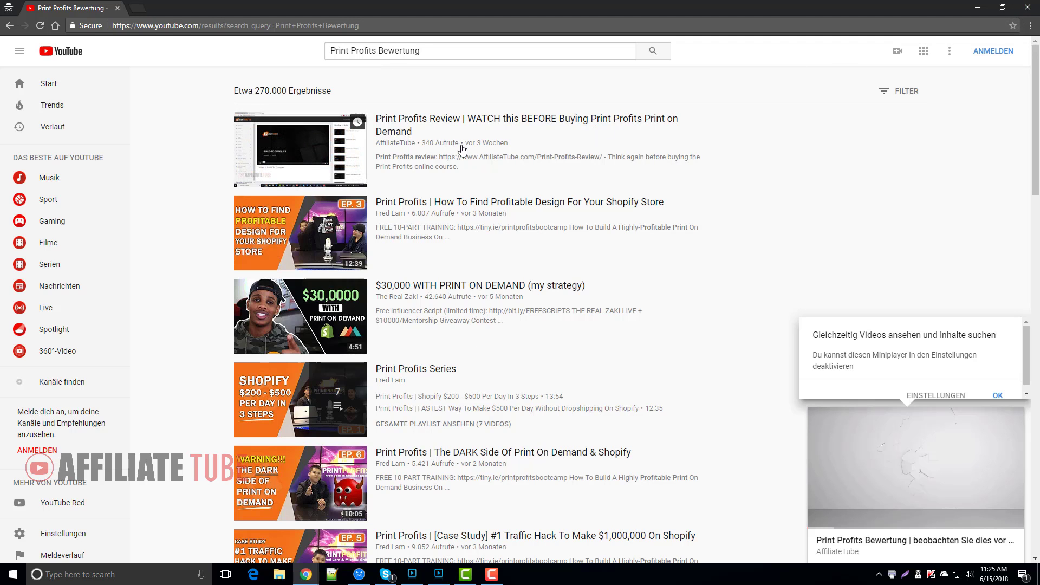
mouse_move(447, 142)
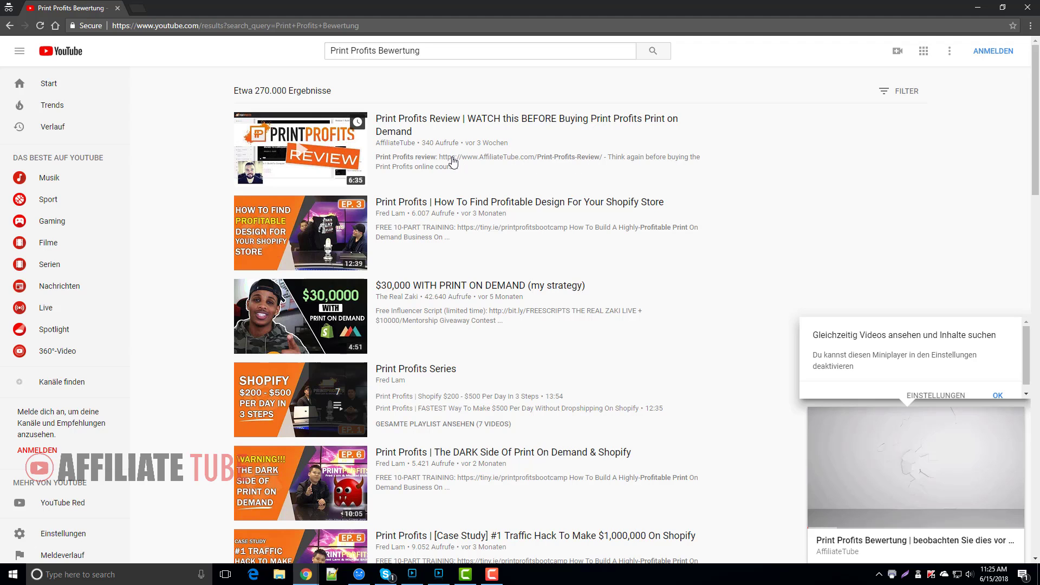
click(460, 124)
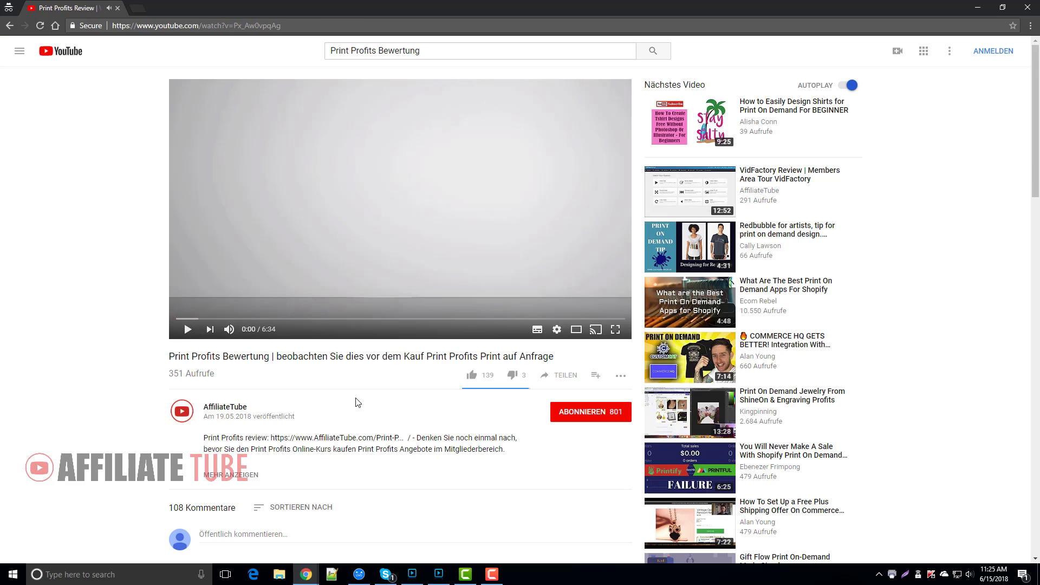
scroll(358, 403, down, 2)
click(231, 366)
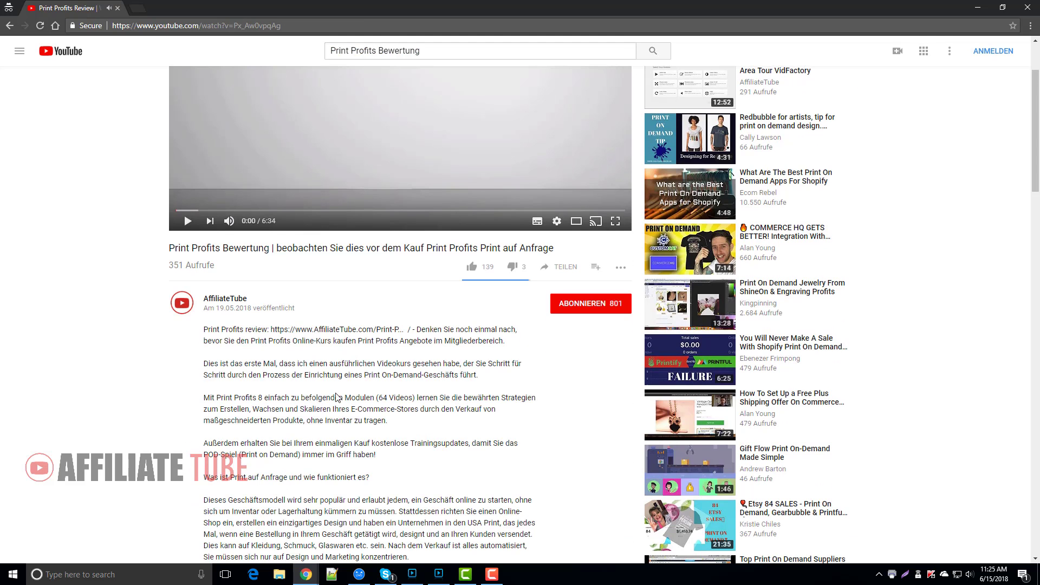
scroll(425, 464, down, 2)
scroll(427, 447, up, 3)
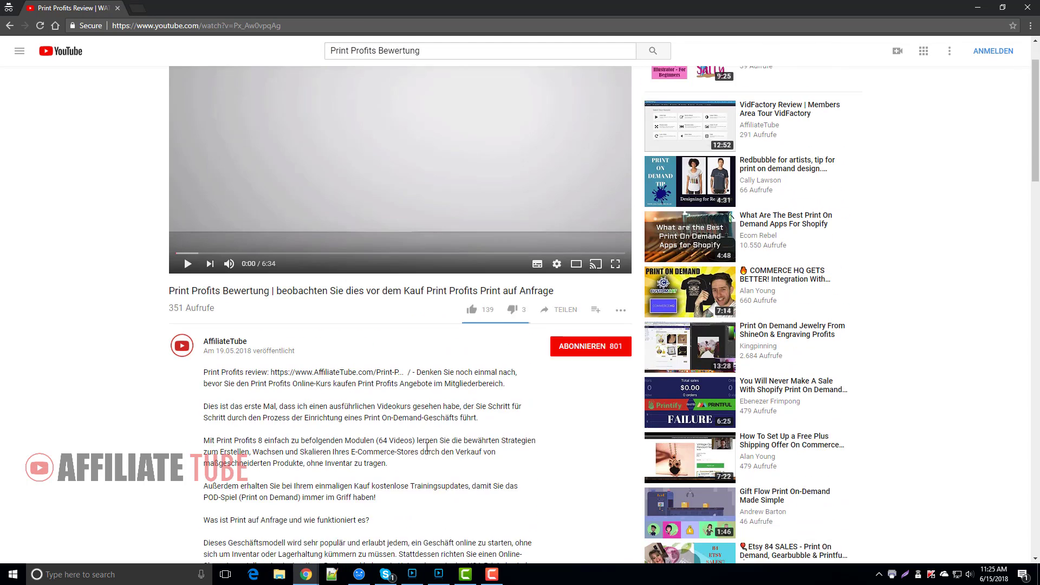
scroll(427, 447, up, 1)
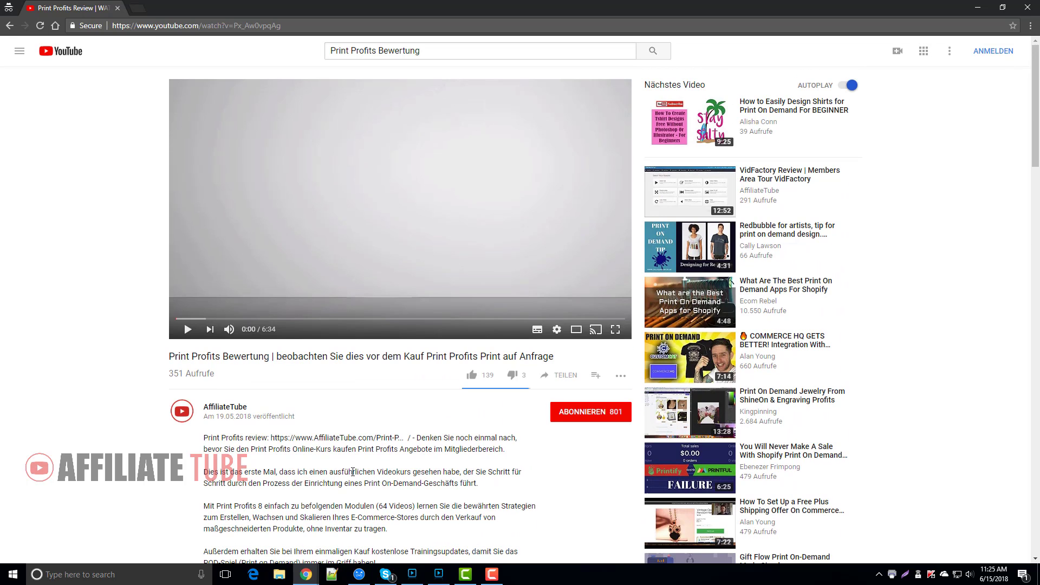
Step: Close the incognito window, dismiss Blaster Online's Finished updating notice, and go to Rankerizer
click(1029, 9)
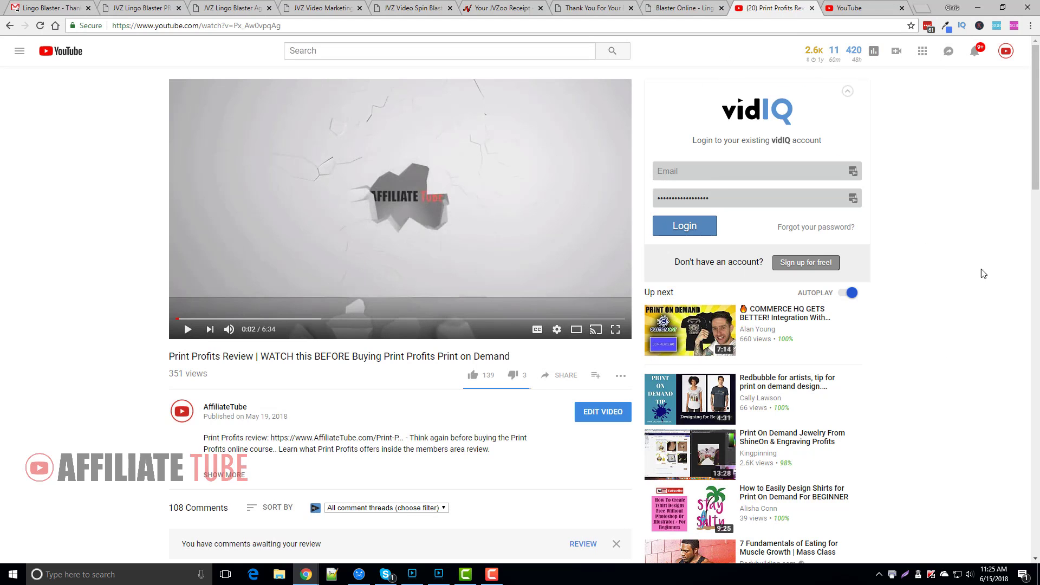
click(703, 10)
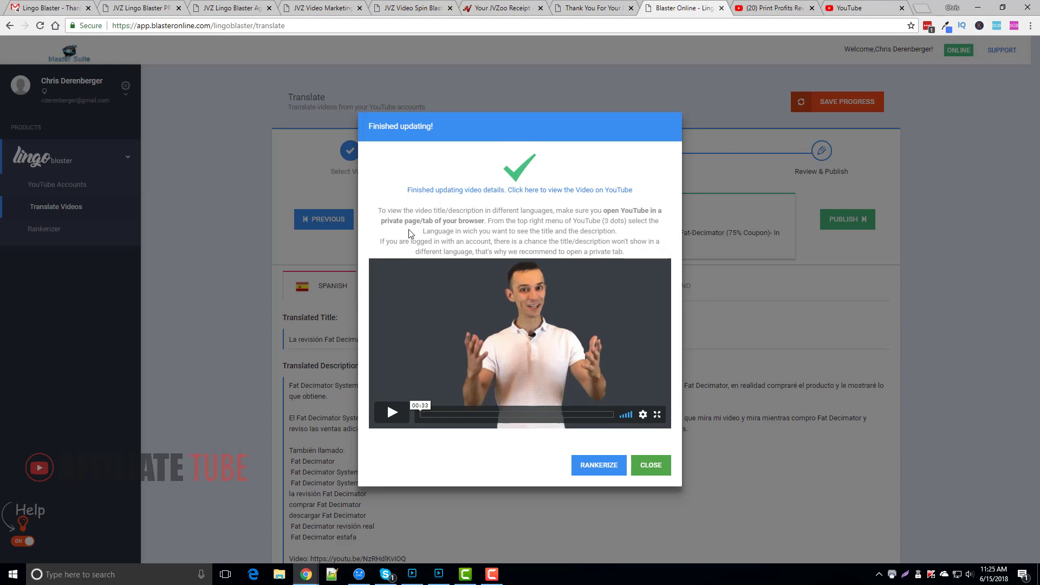
click(642, 461)
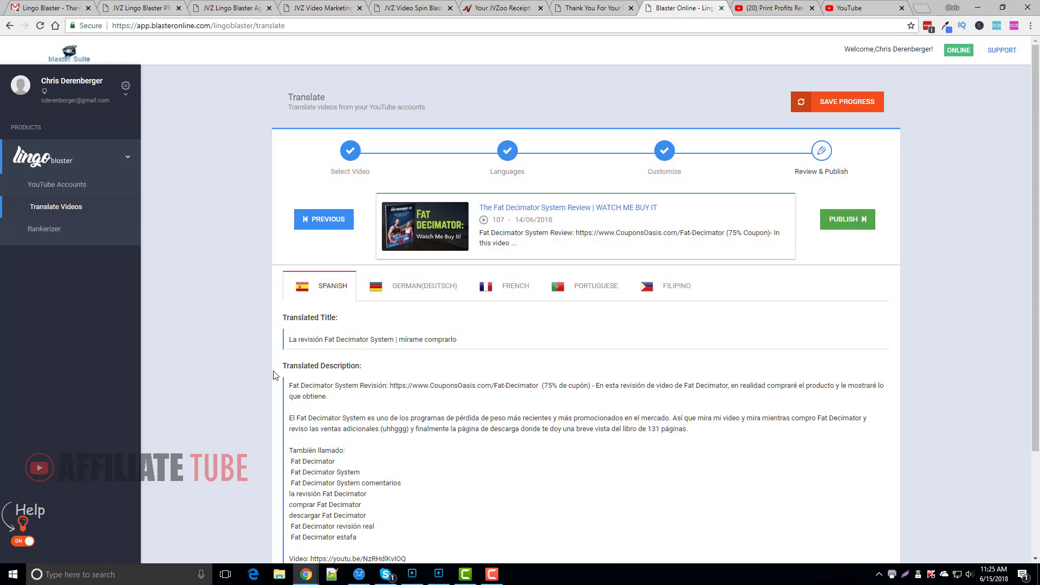
scroll(231, 372, down, 1)
scroll(238, 377, down, 2)
scroll(257, 385, up, 3)
click(43, 228)
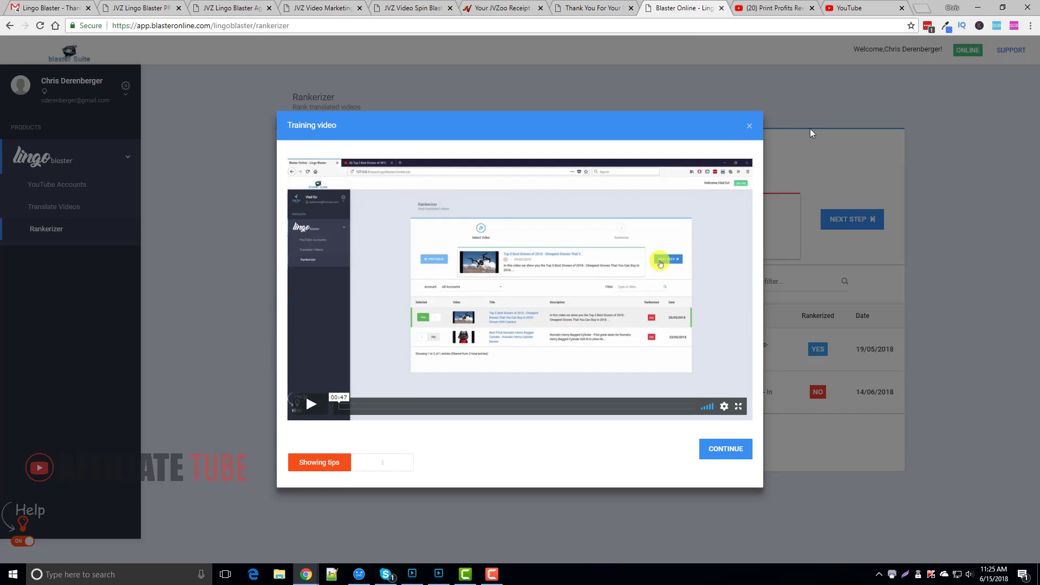
Step: Close the Rankerizer training video to reveal the list of translated videos
click(750, 125)
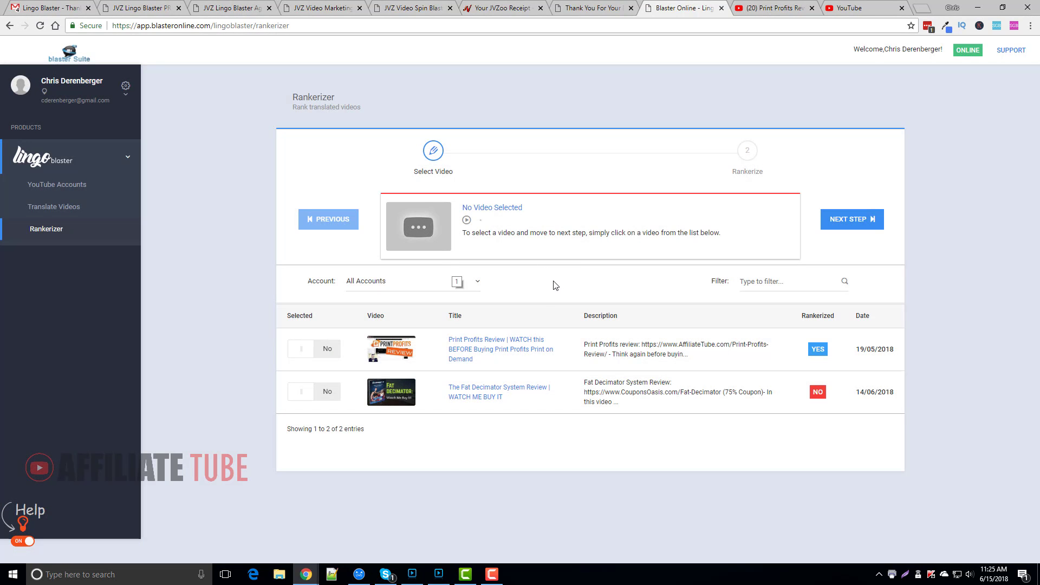